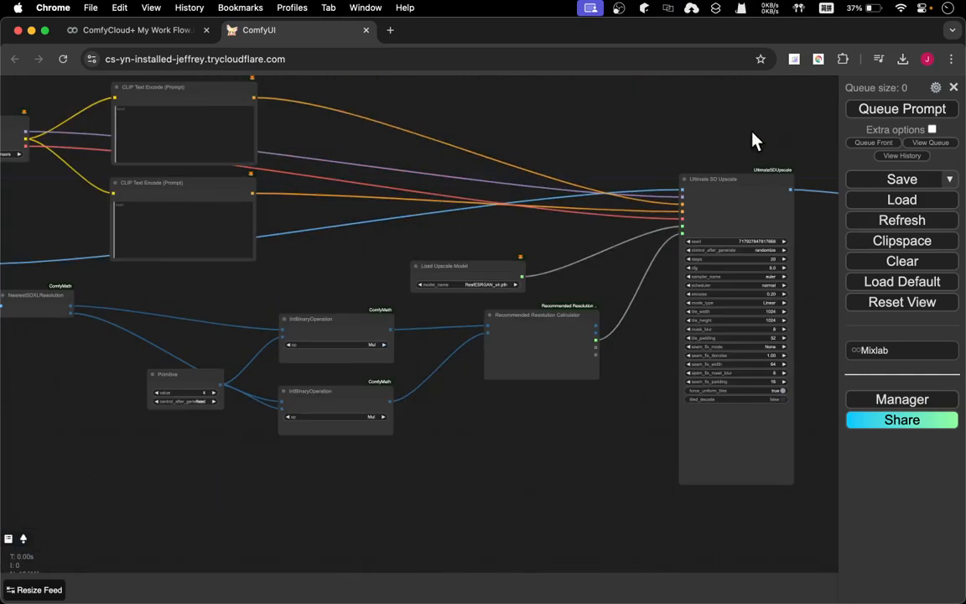
- Examine the Ultimate SD Upscale node and the MyWIP.png source picture in the Load Image node
{"action": "left_click_drag", "start_coordinate": [757, 149], "coordinate": [315, 140]}
{"action": "scroll", "coordinate": [500, 211], "scroll_direction": "up", "scroll_amount": 1}
{"action": "scroll", "coordinate": [499, 214], "scroll_direction": "up", "scroll_amount": 10}
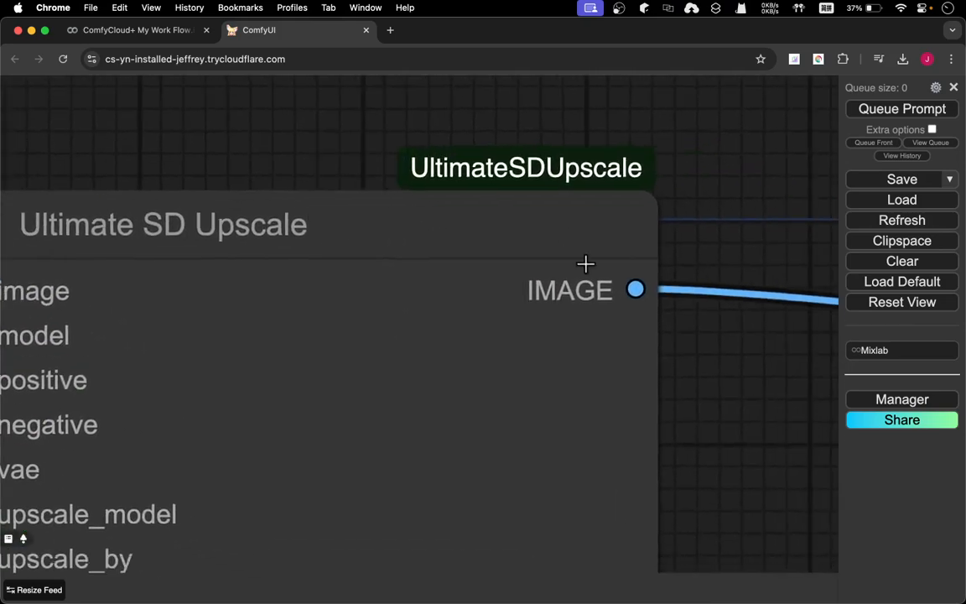
{"action": "scroll", "coordinate": [585, 264], "scroll_direction": "down", "scroll_amount": 4}
{"action": "scroll", "coordinate": [668, 399], "scroll_direction": "down", "scroll_amount": 10}
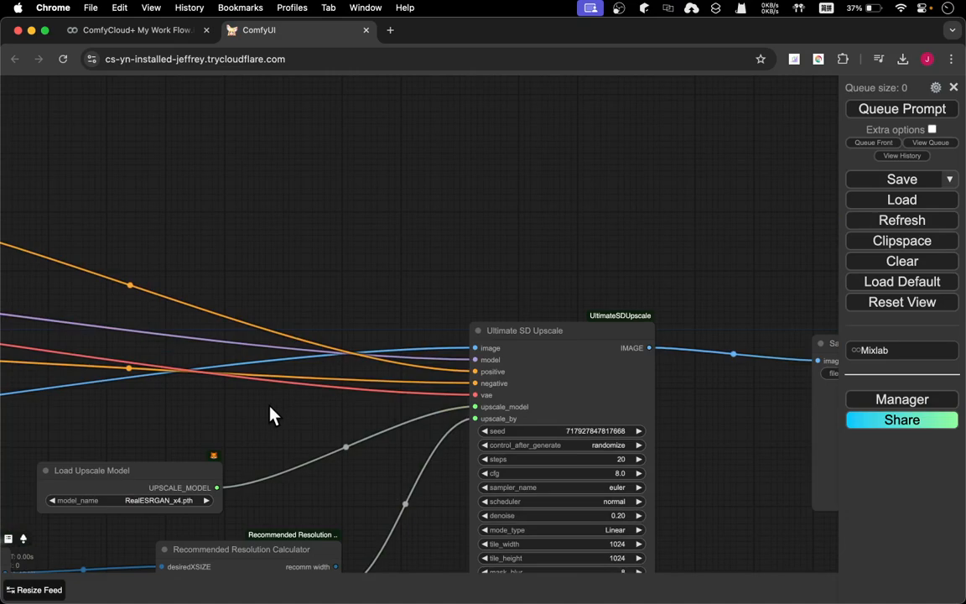
{"action": "left_click_drag", "start_coordinate": [274, 415], "coordinate": [843, 145]}
{"action": "left_click_drag", "start_coordinate": [86, 344], "coordinate": [797, 149]}
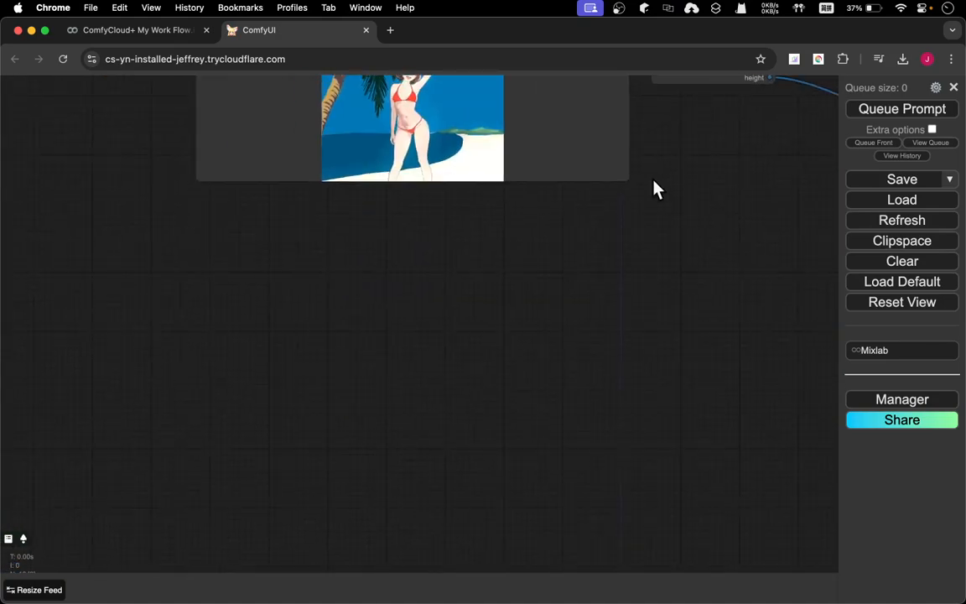
{"action": "left_click_drag", "start_coordinate": [657, 189], "coordinate": [634, 394]}
{"action": "scroll", "coordinate": [448, 355], "scroll_direction": "down", "scroll_amount": 5}
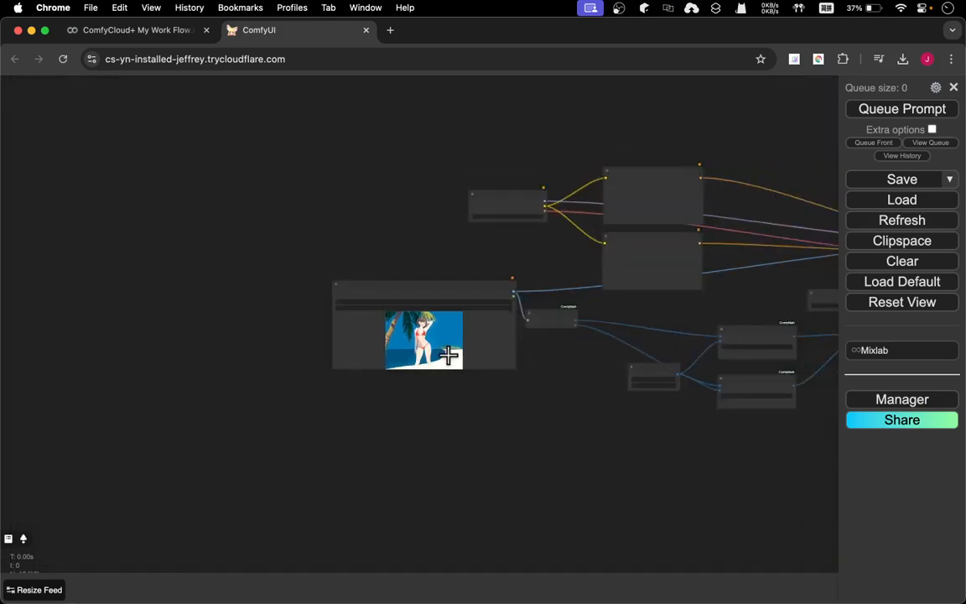
{"action": "scroll", "coordinate": [448, 355], "scroll_direction": "up", "scroll_amount": 9}
{"action": "scroll", "coordinate": [448, 354], "scroll_direction": "up", "scroll_amount": 9}
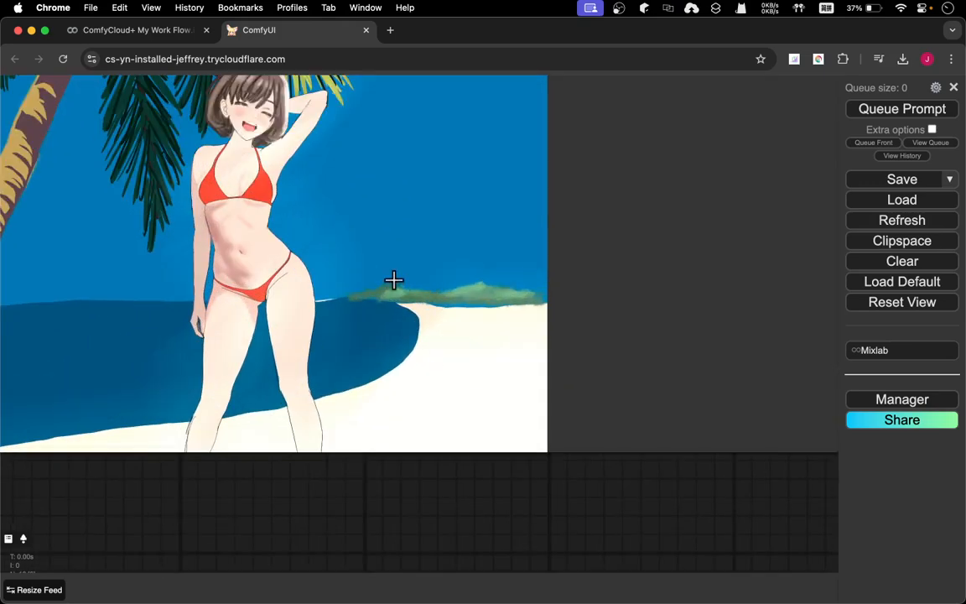
{"action": "scroll", "coordinate": [502, 384], "scroll_direction": "down", "scroll_amount": 1}
{"action": "left_click_drag", "start_coordinate": [502, 385], "coordinate": [503, 385]}
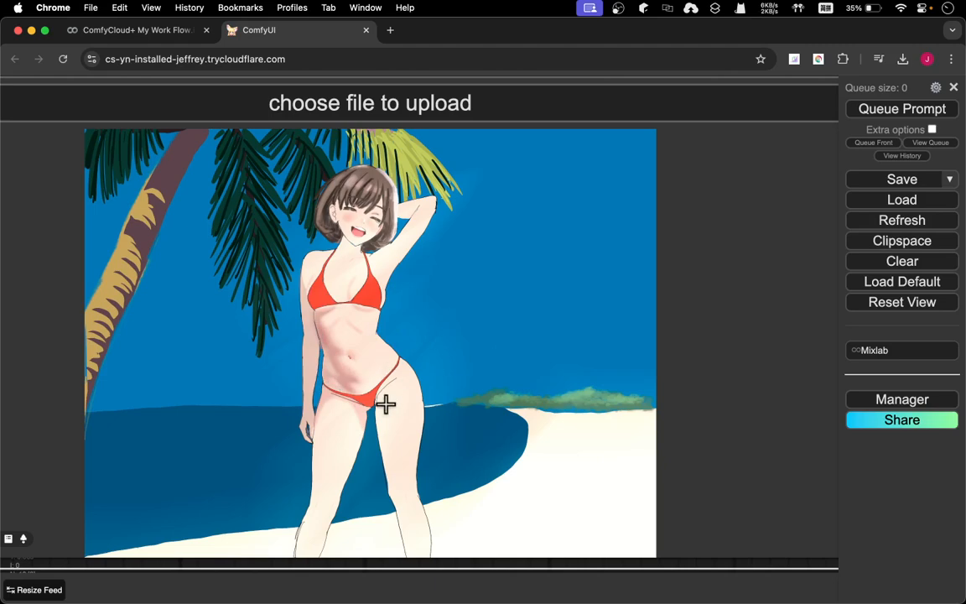
{"action": "left_click_drag", "start_coordinate": [449, 387], "coordinate": [409, 382]}
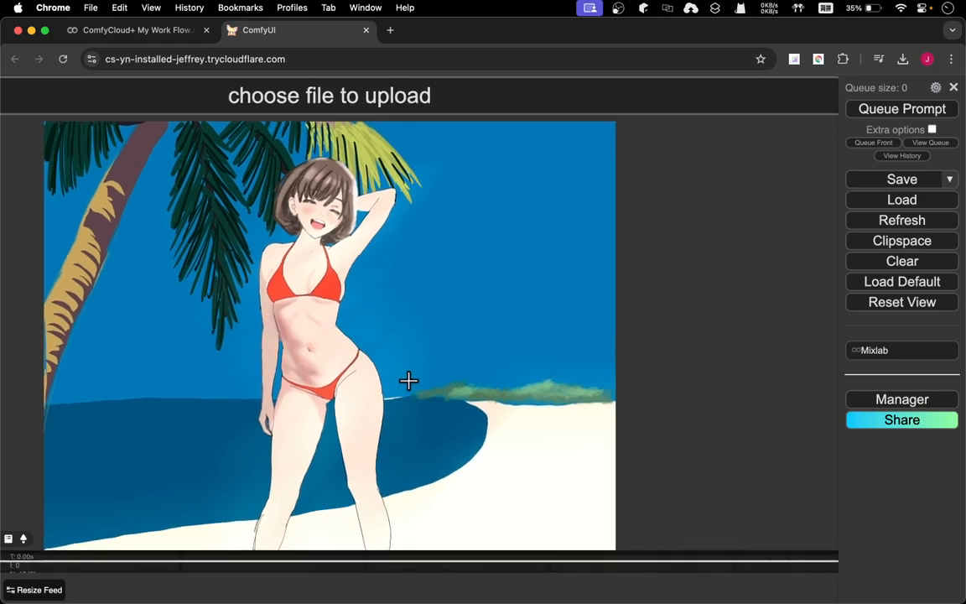
{"action": "scroll", "coordinate": [419, 381], "scroll_direction": "down", "scroll_amount": 5}
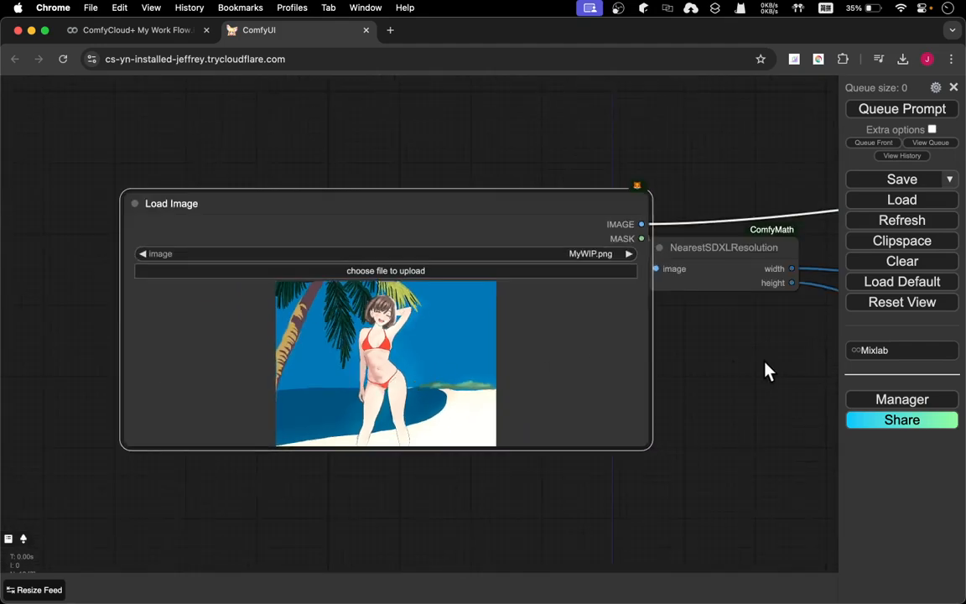
- Trace the workflow from Load Image through the resolution and IntBinaryOperation nodes to Ultimate SD Upscale and Save Image
{"action": "left_click_drag", "start_coordinate": [734, 369], "coordinate": [464, 397]}
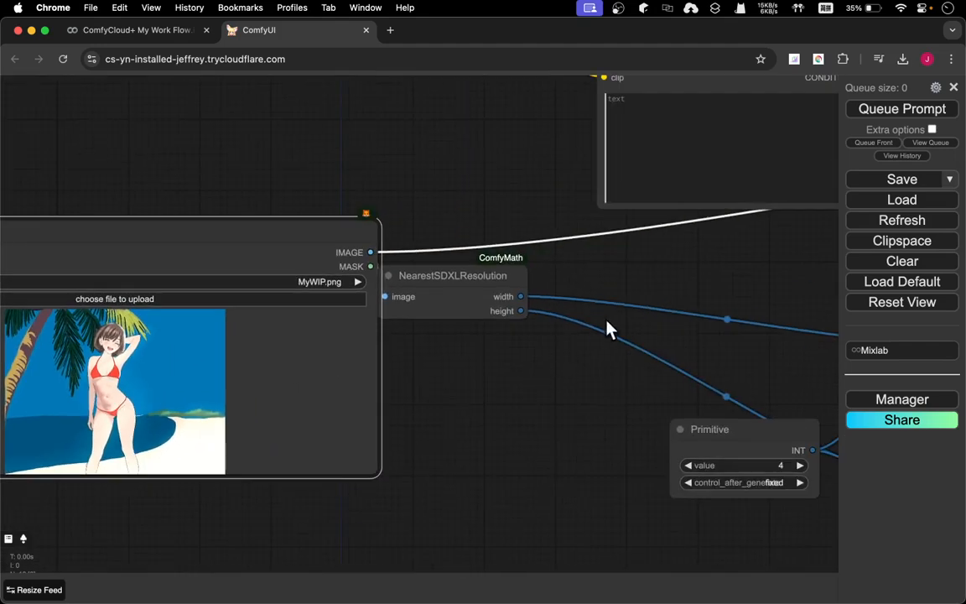
{"action": "left_click_drag", "start_coordinate": [664, 291], "coordinate": [459, 305]}
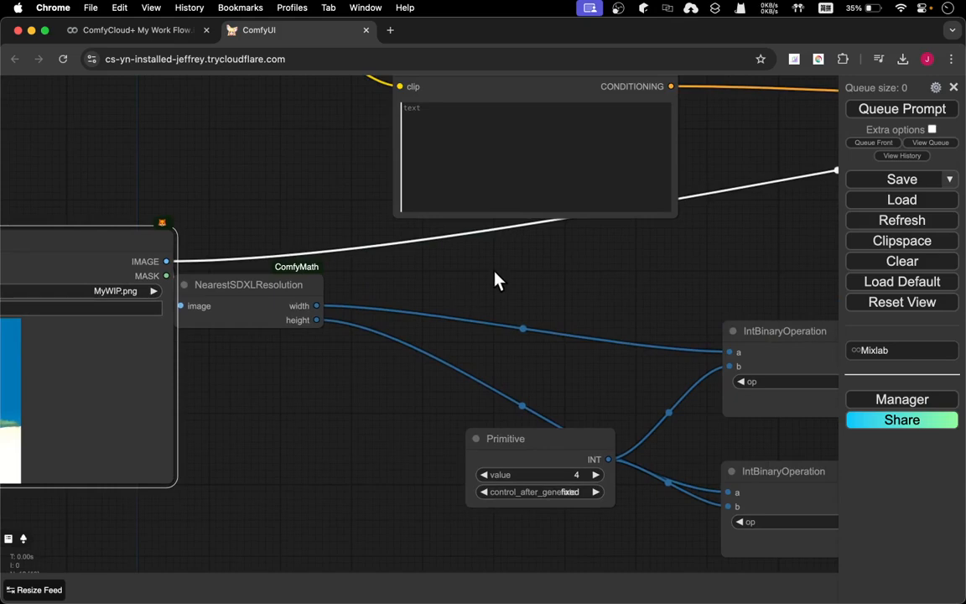
{"action": "left_click_drag", "start_coordinate": [680, 268], "coordinate": [422, 335]}
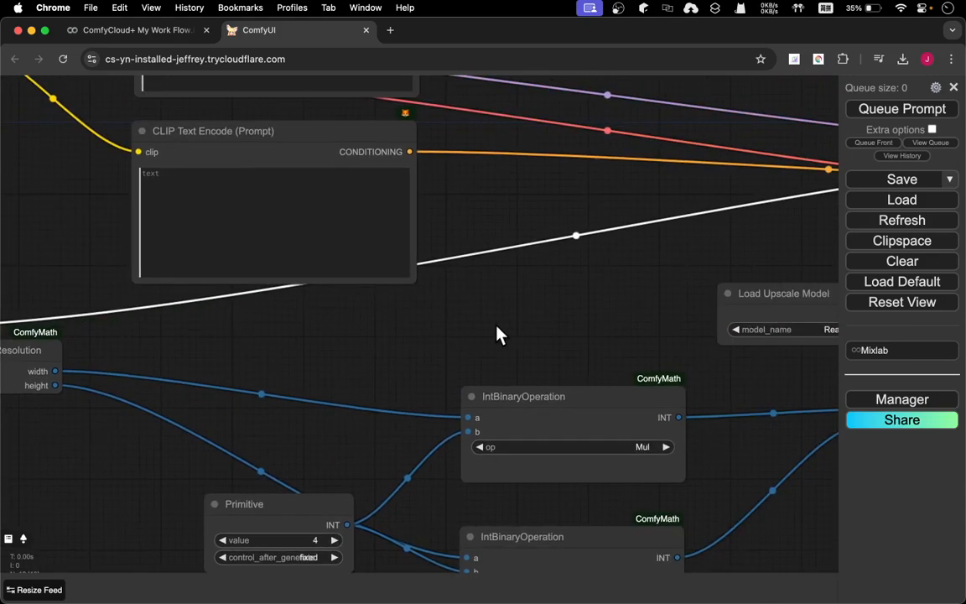
{"action": "left_click_drag", "start_coordinate": [500, 334], "coordinate": [285, 300]}
{"action": "left_click_drag", "start_coordinate": [398, 281], "coordinate": [26, 313]}
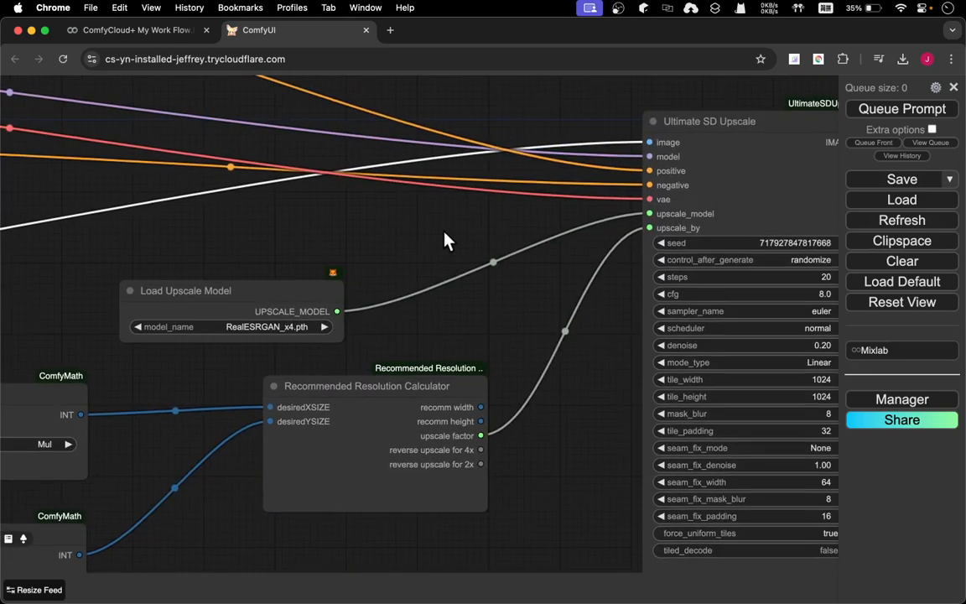
{"action": "left_click_drag", "start_coordinate": [445, 235], "coordinate": [300, 155]}
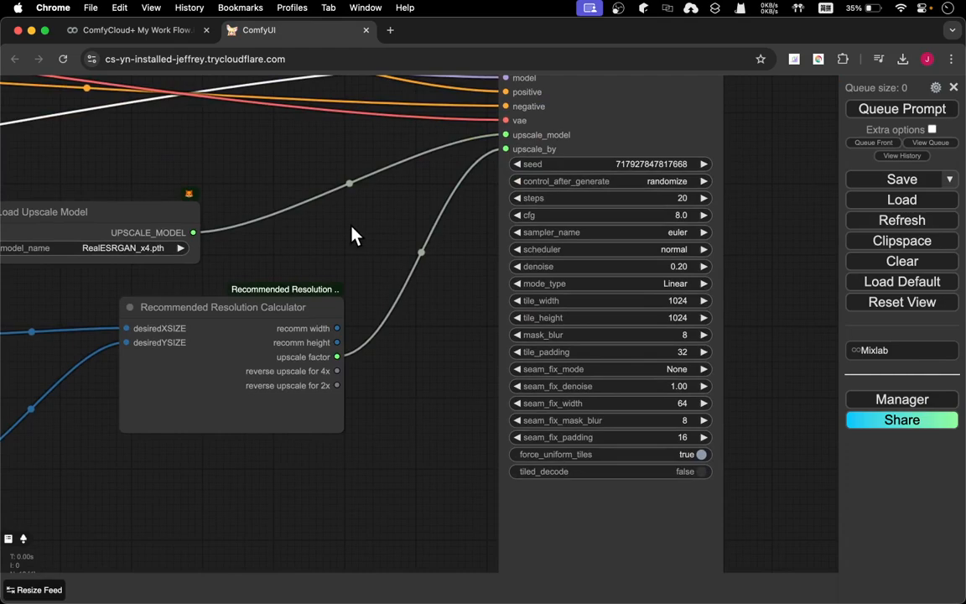
{"action": "left_click_drag", "start_coordinate": [351, 228], "coordinate": [132, 312]}
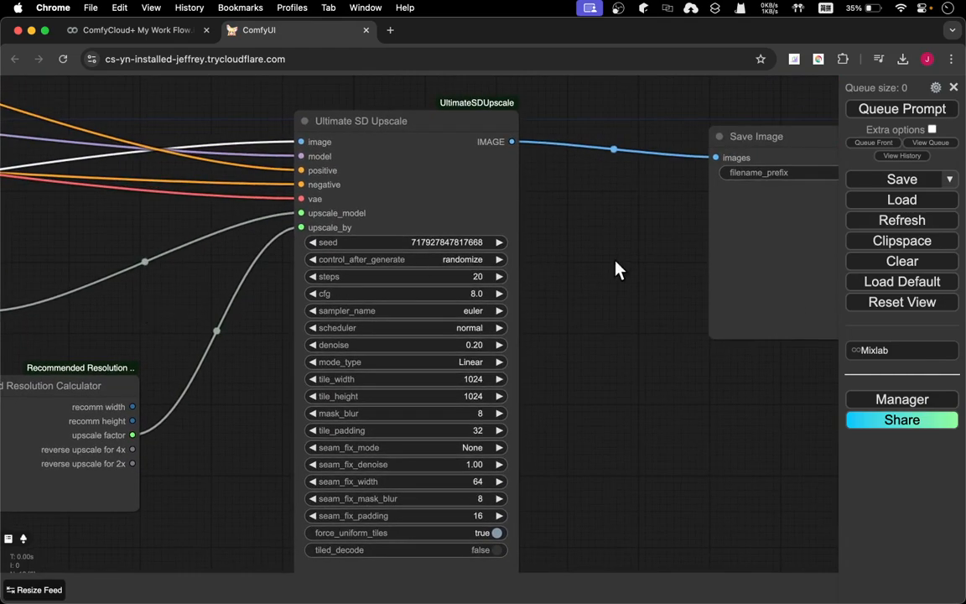
{"action": "scroll", "coordinate": [620, 256], "scroll_direction": "down", "scroll_amount": 5}
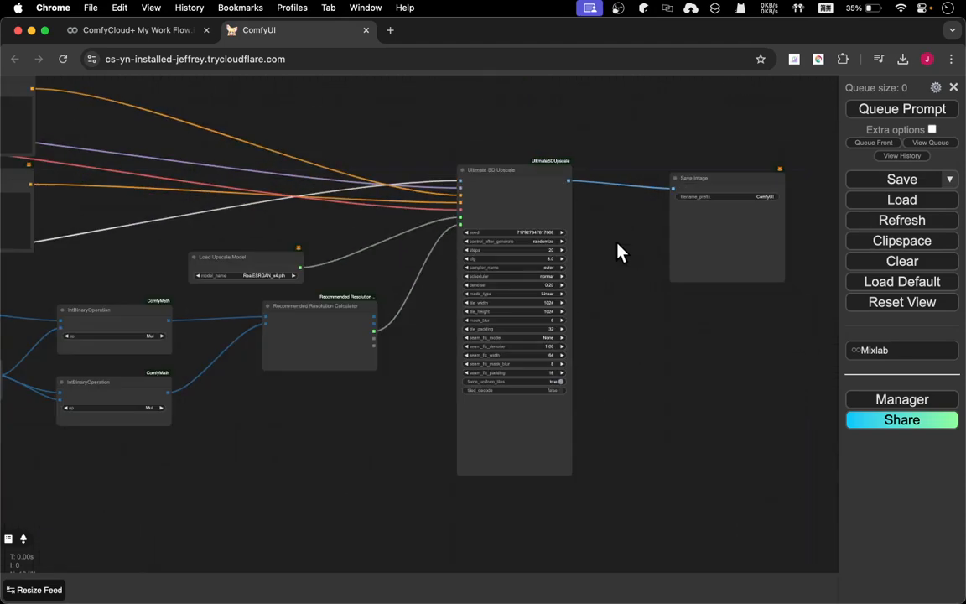
- Review the Load Upscale Model, Recommended Resolution Calculator and Ultimate SD Upscale settings, and the checkpoint and prompt nodes feeding them
{"action": "left_click_drag", "start_coordinate": [350, 250], "coordinate": [571, 293]}
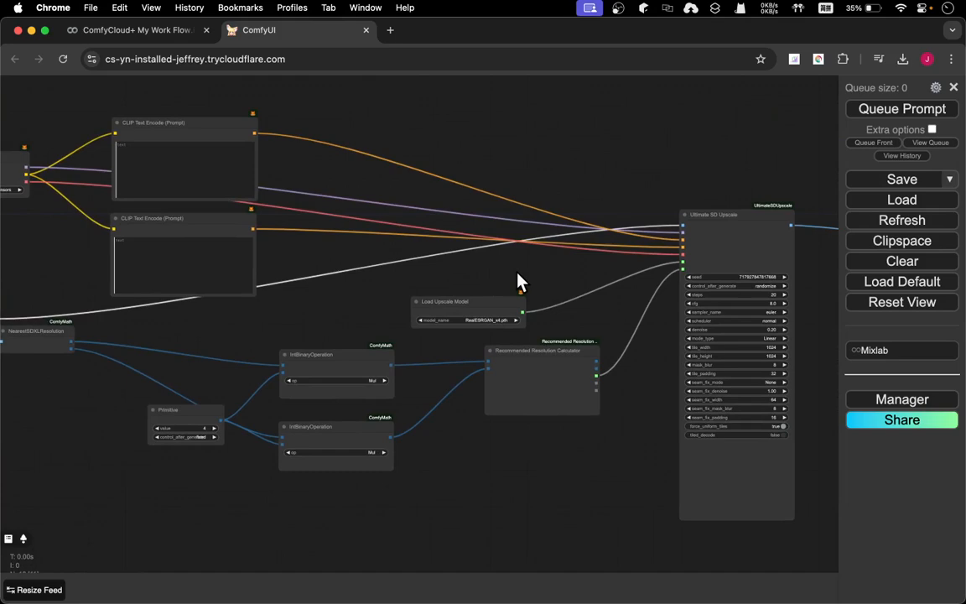
{"action": "scroll", "coordinate": [518, 282], "scroll_direction": "up", "scroll_amount": 8}
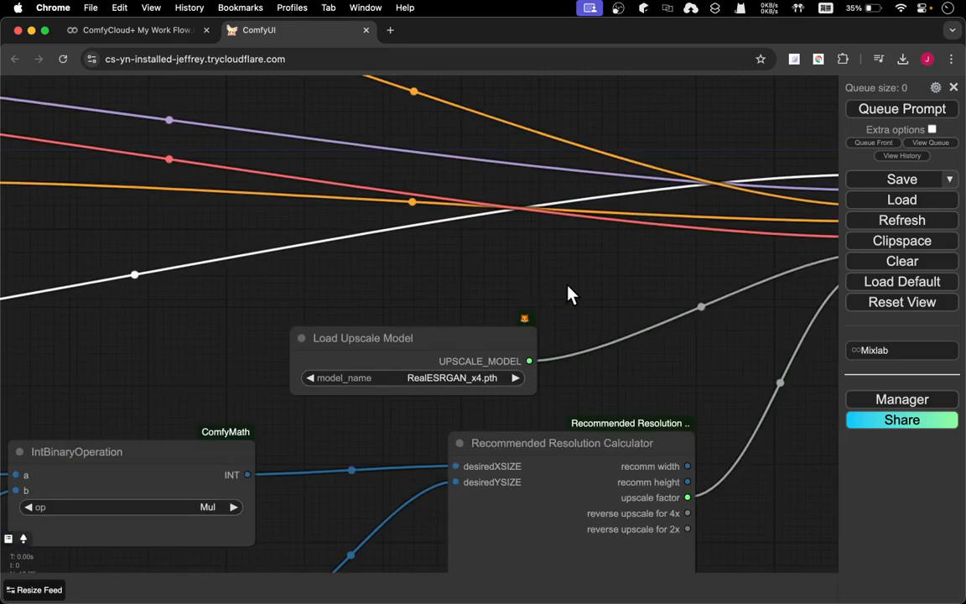
{"action": "left_click_drag", "start_coordinate": [631, 291], "coordinate": [366, 321]}
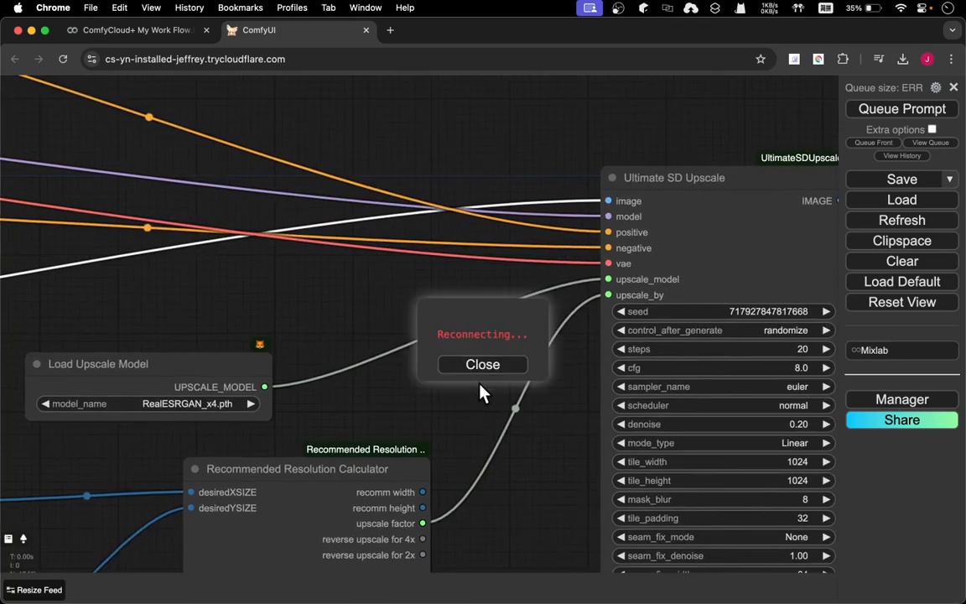
{"action": "left_click_drag", "start_coordinate": [479, 415], "coordinate": [363, 348]}
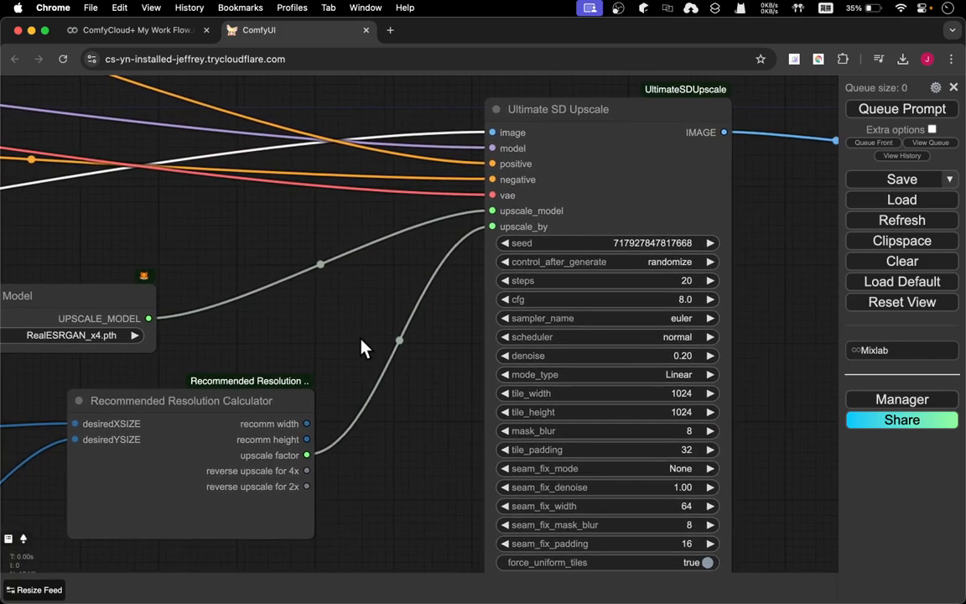
{"action": "left_click_drag", "start_coordinate": [405, 418], "coordinate": [243, 417]}
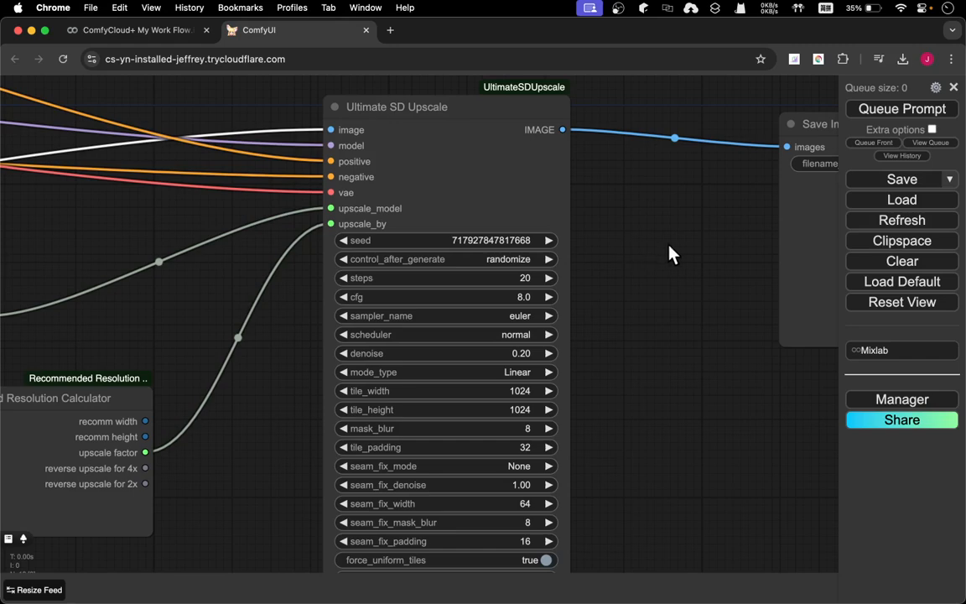
{"action": "left_click_drag", "start_coordinate": [671, 252], "coordinate": [635, 248]}
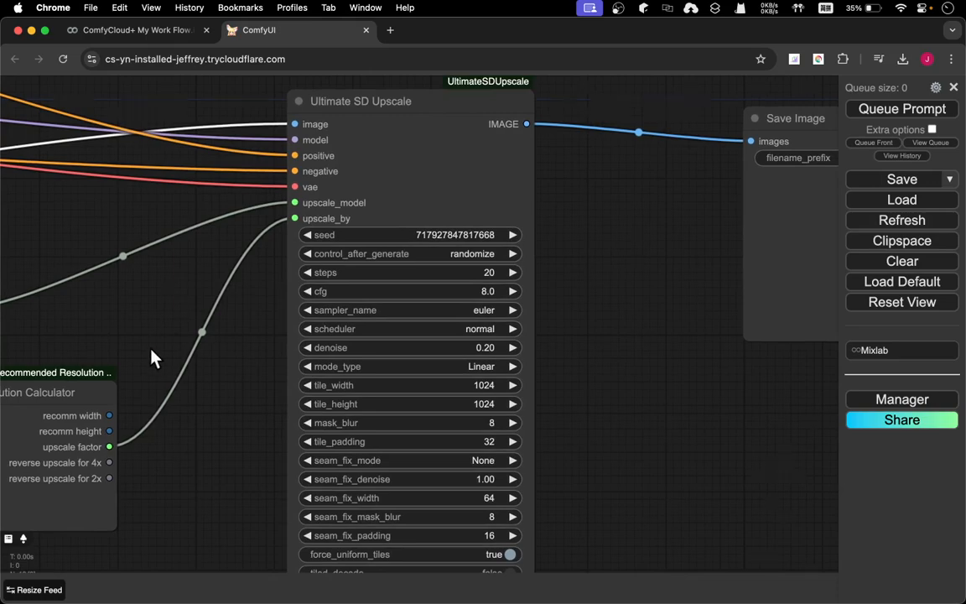
{"action": "scroll", "coordinate": [151, 358], "scroll_direction": "down", "scroll_amount": 10}
{"action": "left_click_drag", "start_coordinate": [152, 328], "coordinate": [524, 294]}
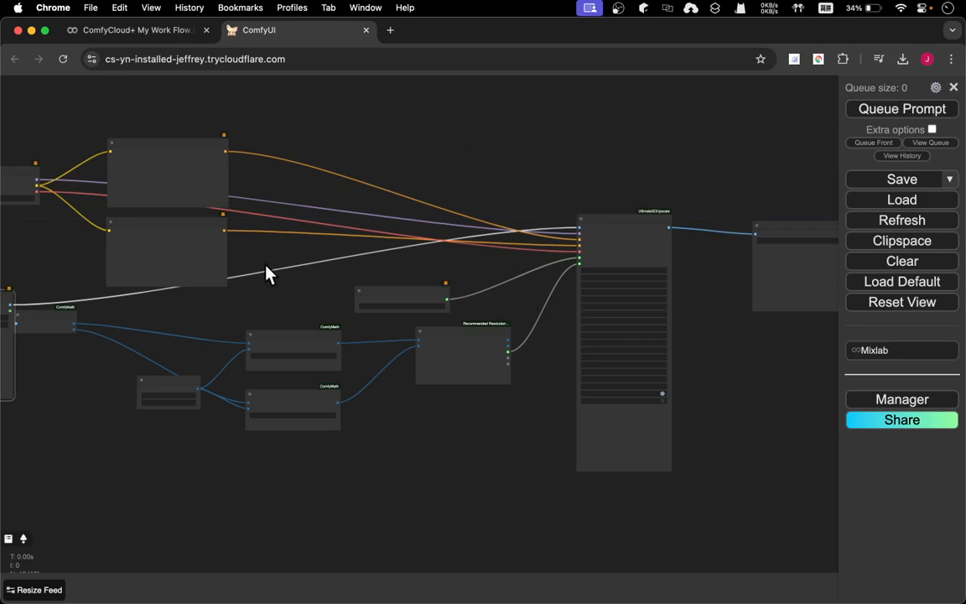
{"action": "left_click_drag", "start_coordinate": [269, 274], "coordinate": [424, 304]}
{"action": "scroll", "coordinate": [341, 258], "scroll_direction": "down", "scroll_amount": 6}
{"action": "scroll", "coordinate": [341, 259], "scroll_direction": "up", "scroll_amount": 8}
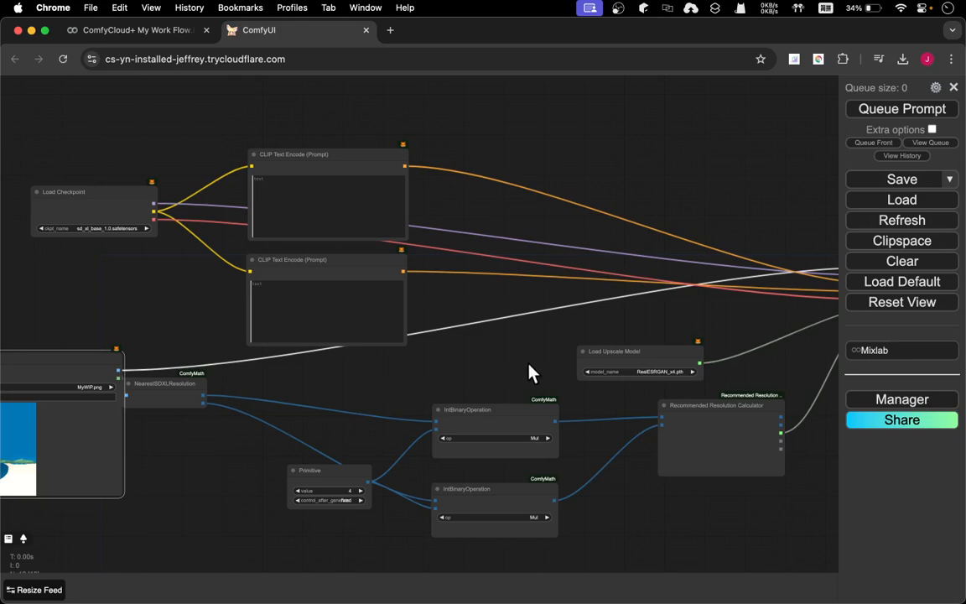
{"action": "left_click_drag", "start_coordinate": [533, 363], "coordinate": [351, 280]}
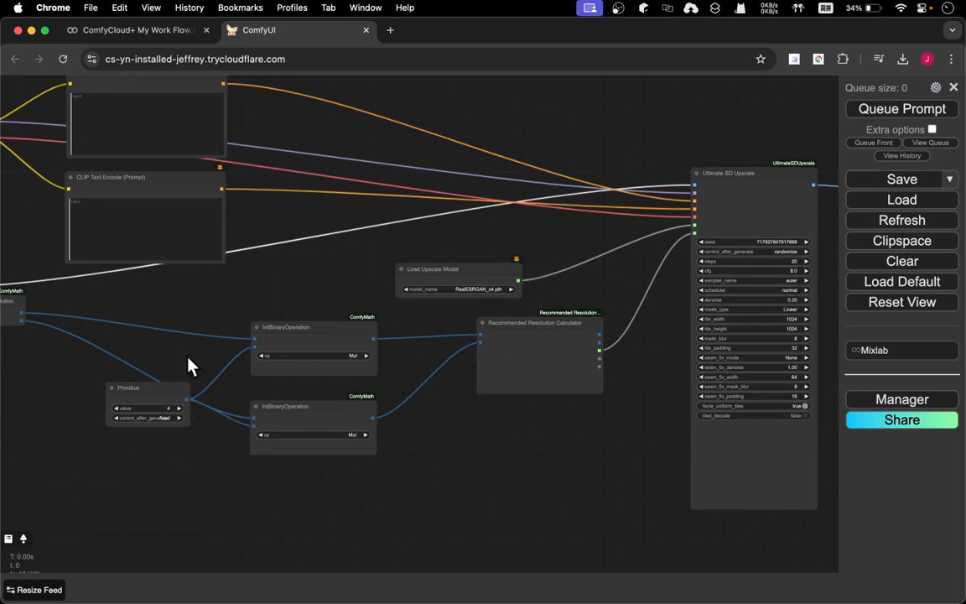
- Inspect the loaded MyWIP.png picture up close and follow its connection to the Ultimate SD Upscale node
{"action": "left_click_drag", "start_coordinate": [174, 352], "coordinate": [865, 345]}
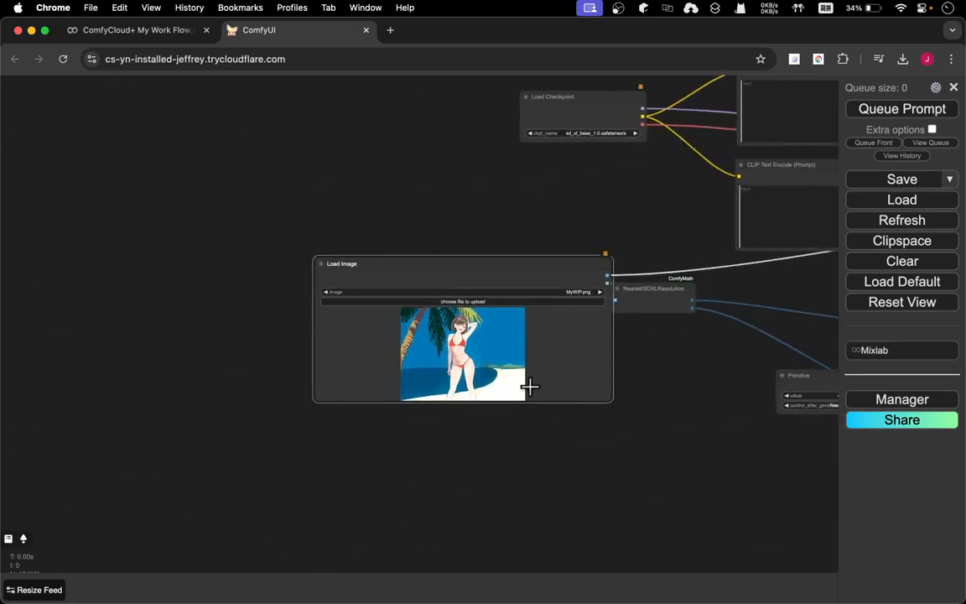
{"action": "scroll", "coordinate": [525, 384], "scroll_direction": "up", "scroll_amount": 4}
{"action": "scroll", "coordinate": [529, 386], "scroll_direction": "up", "scroll_amount": 8}
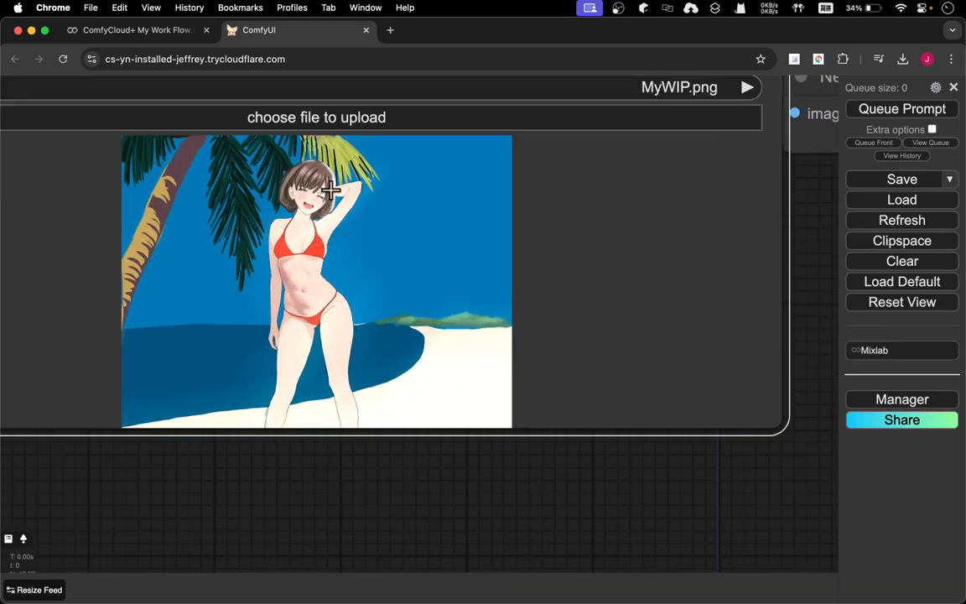
{"action": "scroll", "coordinate": [294, 226], "scroll_direction": "up", "scroll_amount": 8}
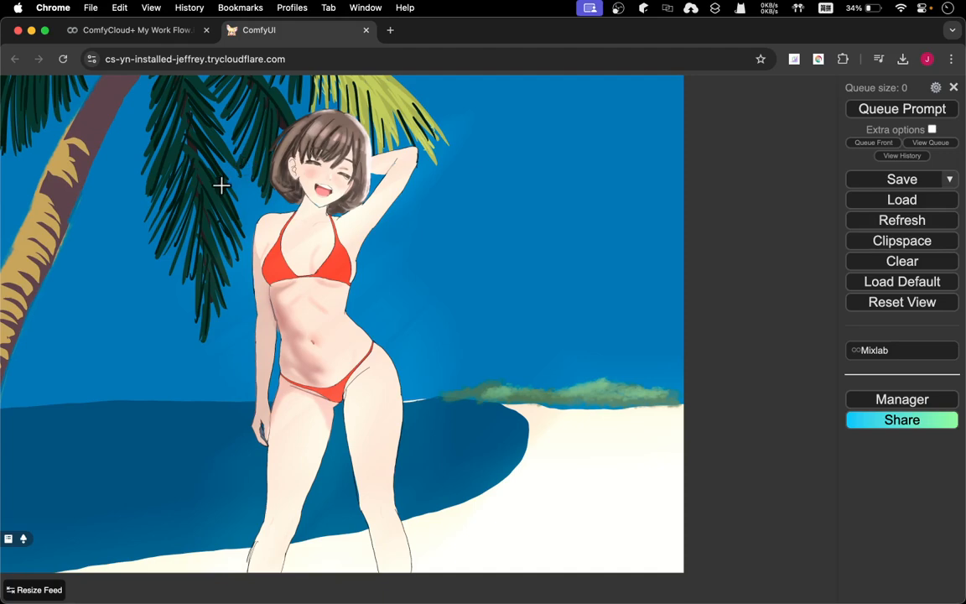
{"action": "scroll", "coordinate": [378, 220], "scroll_direction": "down", "scroll_amount": 6}
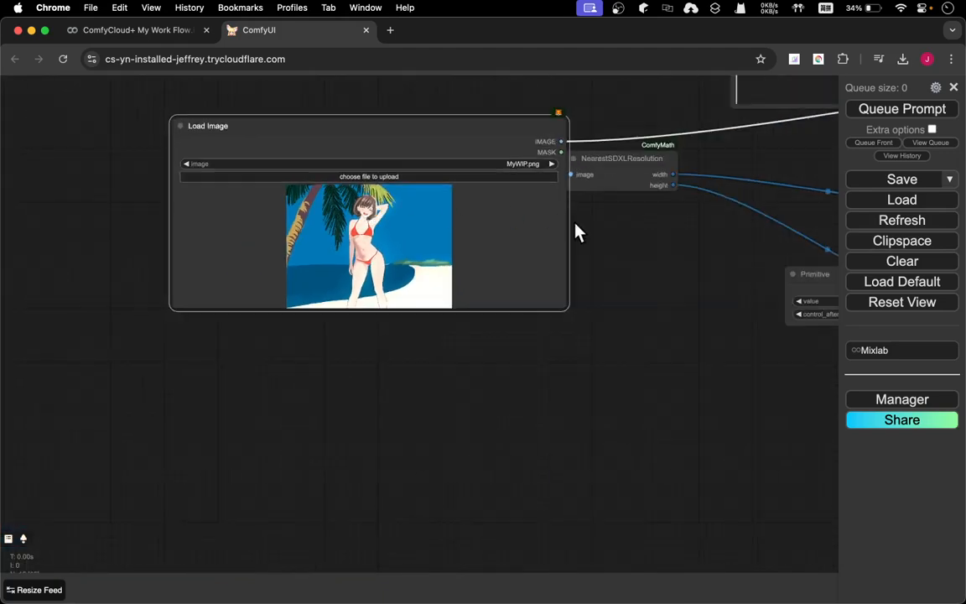
{"action": "left_click_drag", "start_coordinate": [672, 242], "coordinate": [94, 403]}
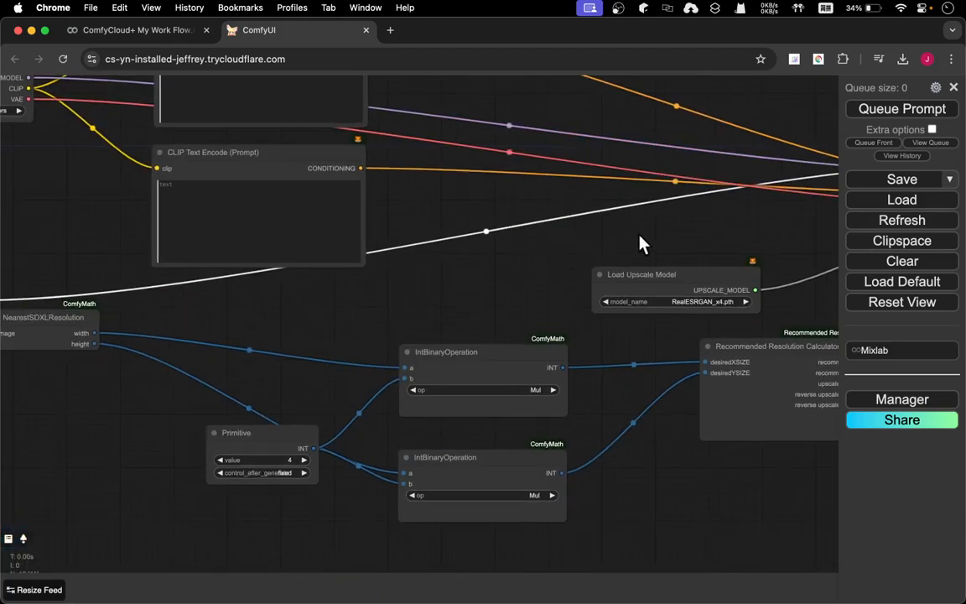
{"action": "left_click_drag", "start_coordinate": [651, 235], "coordinate": [350, 299]}
{"action": "left_click_drag", "start_coordinate": [503, 308], "coordinate": [304, 298]}
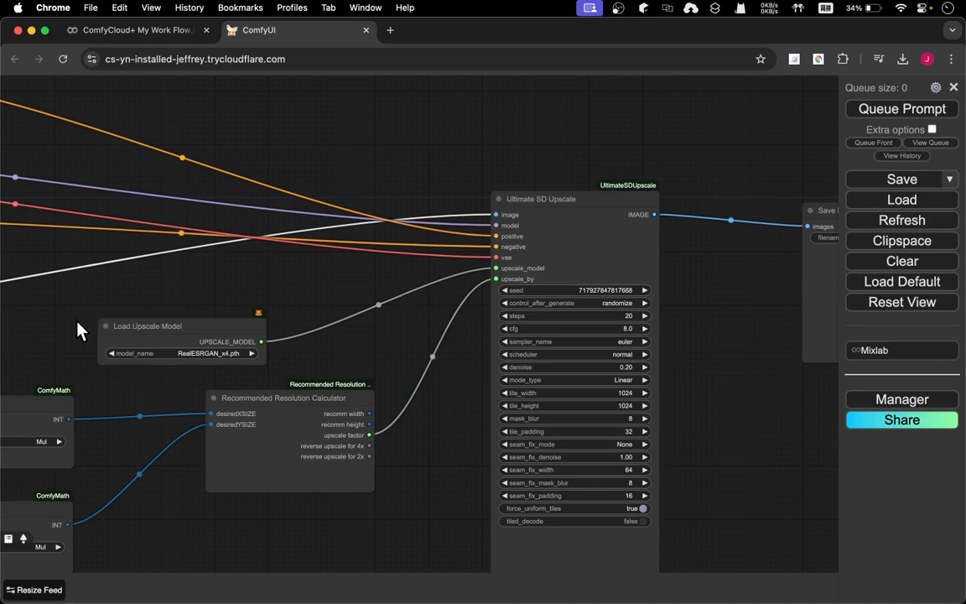
{"action": "left_click_drag", "start_coordinate": [342, 275], "coordinate": [270, 276]}
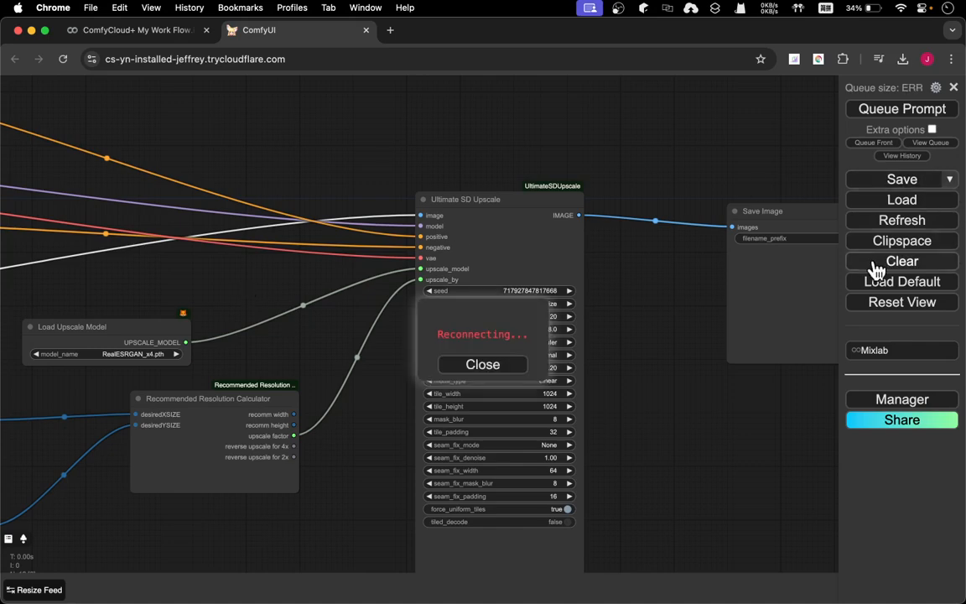
- Clear the upscaling workflow from the canvas
{"action": "left_click", "coordinate": [901, 261]}
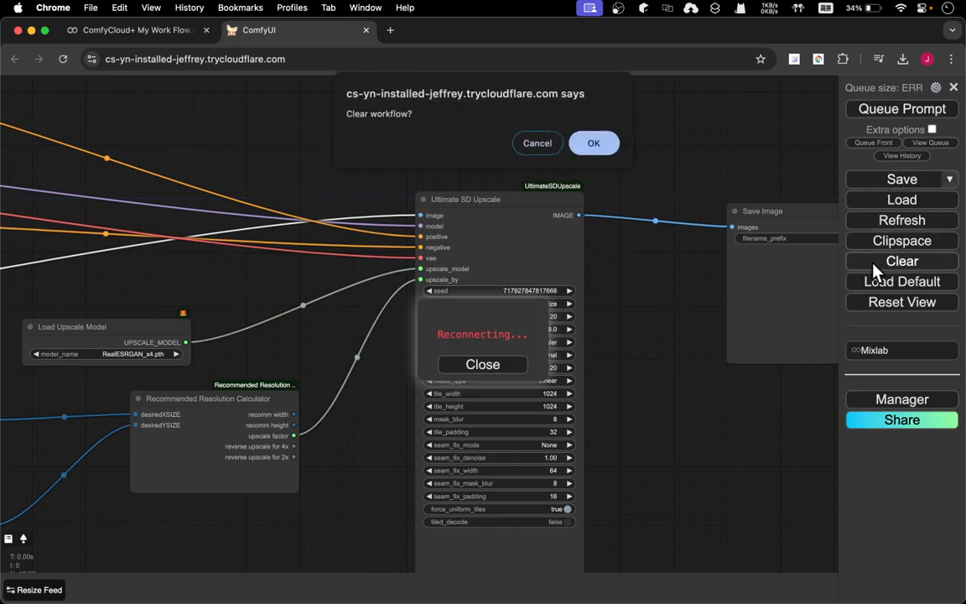
{"action": "left_click", "coordinate": [593, 145]}
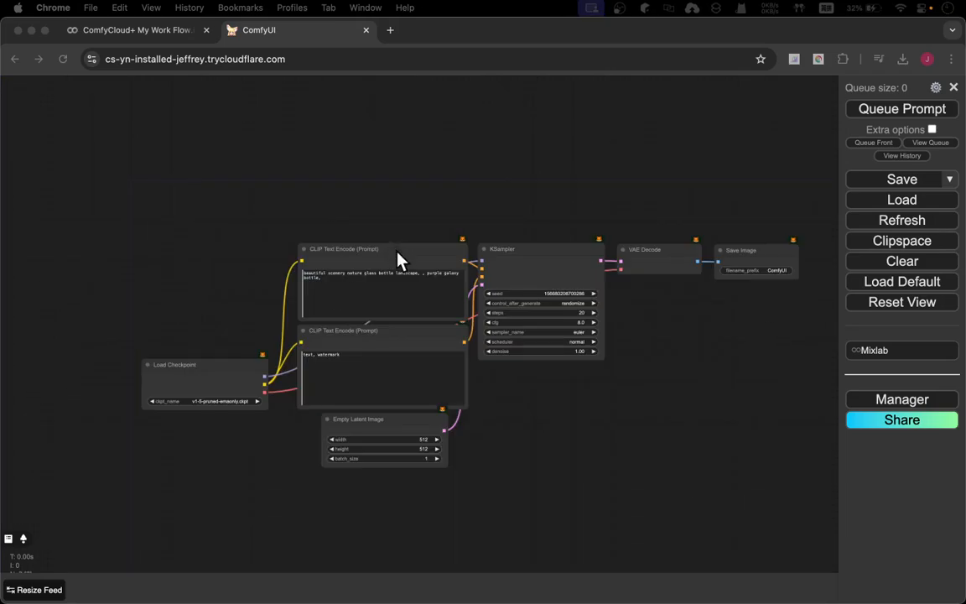
- Queue the text-to-image workflow with the purple galaxy bottle prompt for generation
{"action": "scroll", "coordinate": [398, 260], "scroll_direction": "up", "scroll_amount": 5}
{"action": "left_click", "coordinate": [117, 309]}
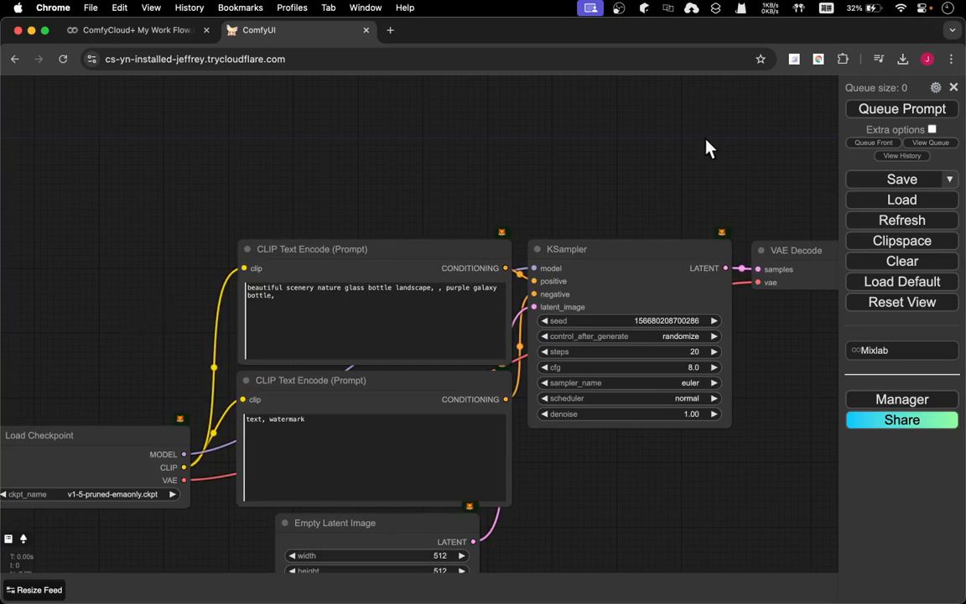
{"action": "left_click", "coordinate": [852, 109]}
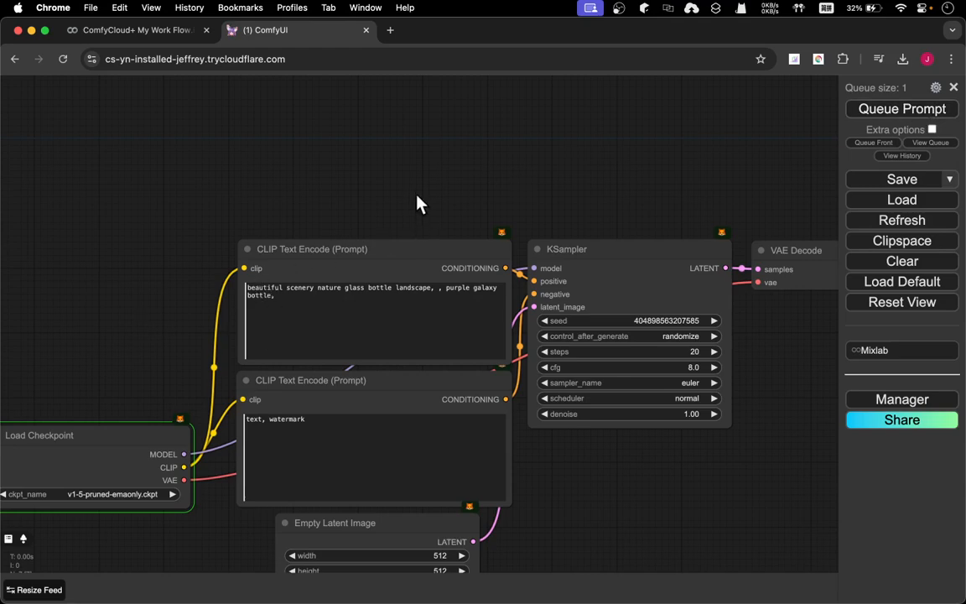
- Follow the image generation in the KSampler node and view its preview of the bottle up close
{"action": "left_click_drag", "start_coordinate": [481, 189], "coordinate": [154, 154]}
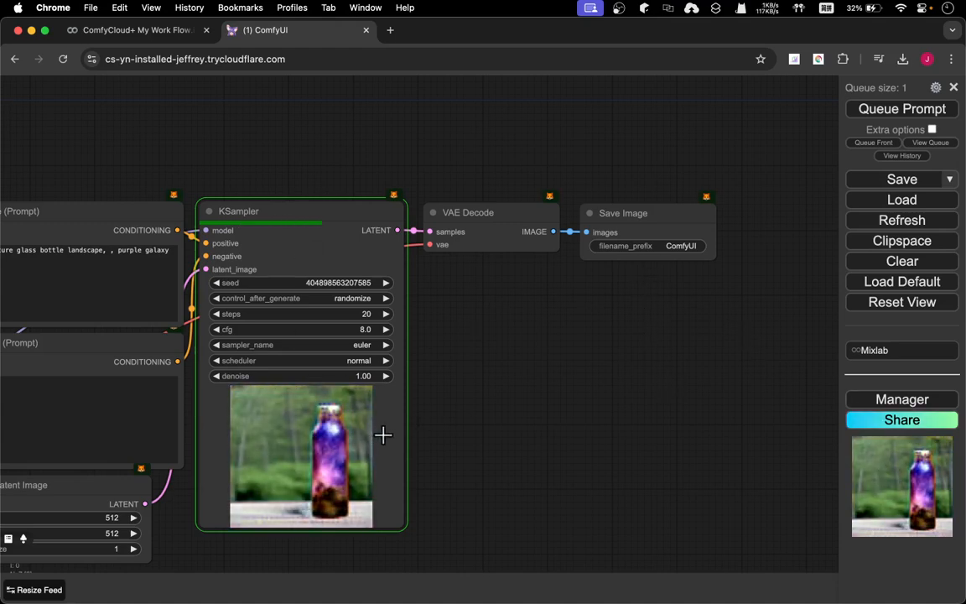
{"action": "left_click_drag", "start_coordinate": [500, 382], "coordinate": [566, 291]}
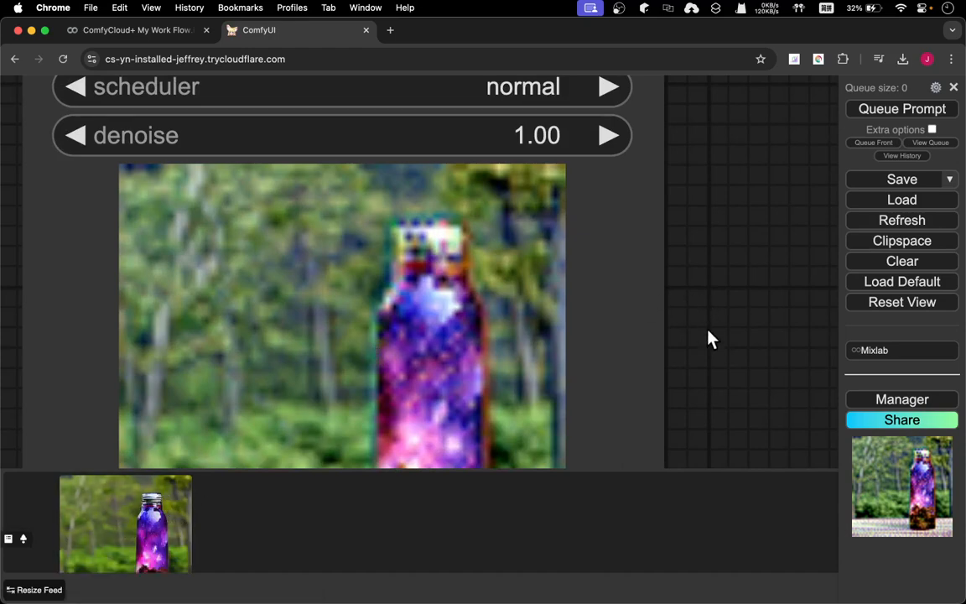
{"action": "left_click_drag", "start_coordinate": [707, 339], "coordinate": [749, 243]}
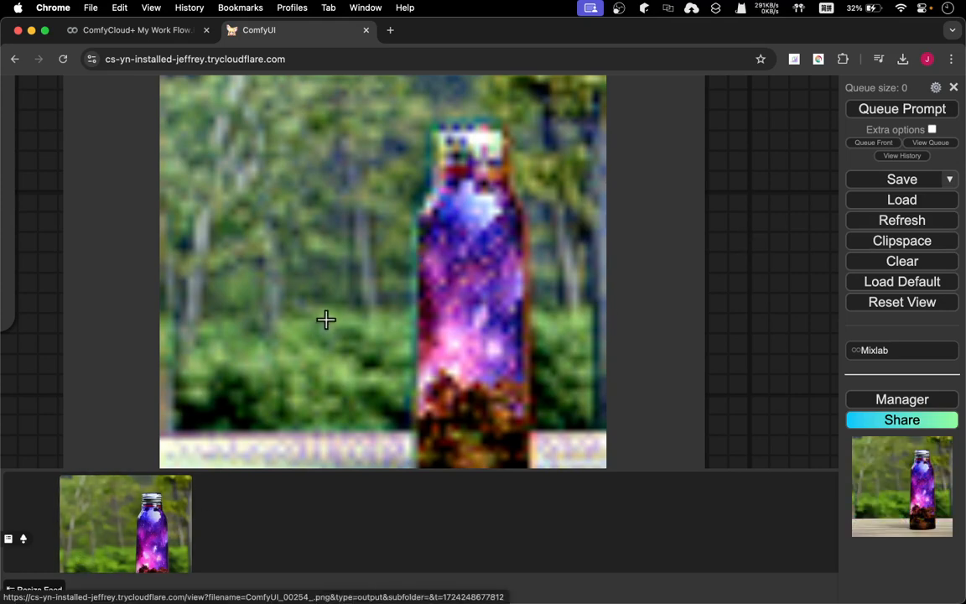
- Examine the generated bottle picture in the Save Image node up close, from the bottle's cap down to its base
{"action": "scroll", "coordinate": [325, 318], "scroll_direction": "down", "scroll_amount": 10}
{"action": "left_click_drag", "start_coordinate": [621, 217], "coordinate": [352, 319]}
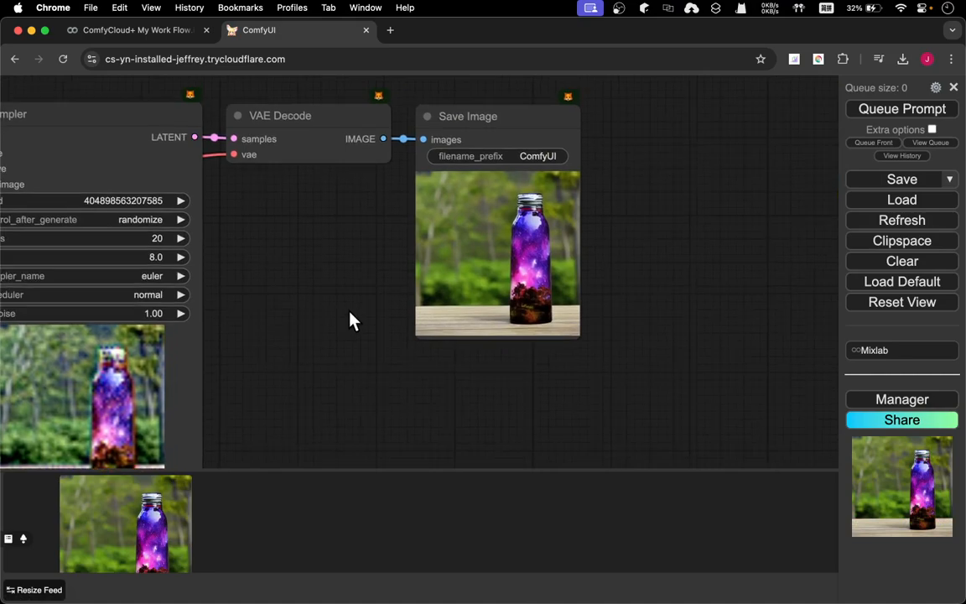
{"action": "scroll", "coordinate": [523, 244], "scroll_direction": "up", "scroll_amount": 10}
{"action": "scroll", "coordinate": [524, 244], "scroll_direction": "down", "scroll_amount": 4}
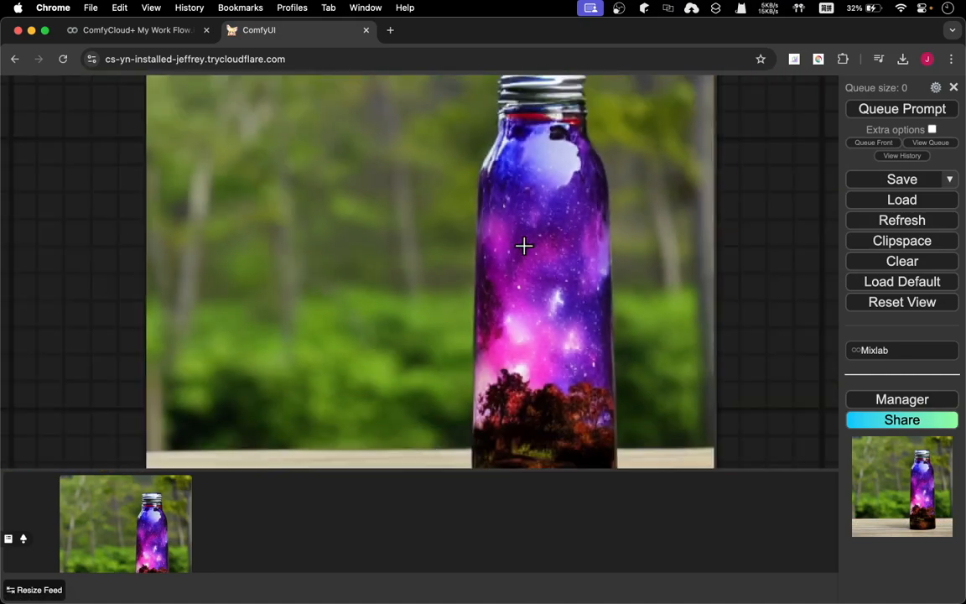
{"action": "left_click_drag", "start_coordinate": [752, 159], "coordinate": [718, 209]}
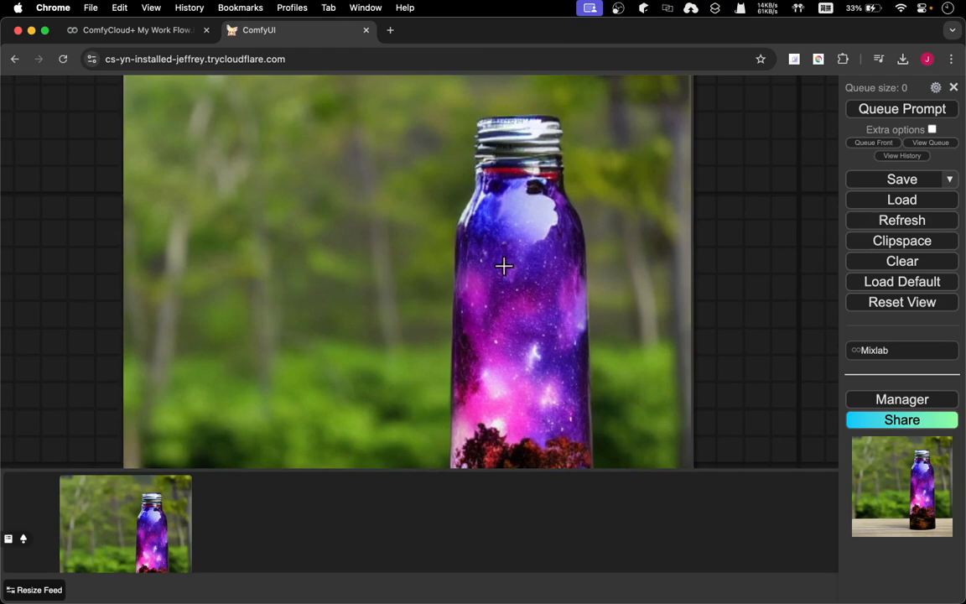
{"action": "left_click_drag", "start_coordinate": [740, 278], "coordinate": [723, 182]}
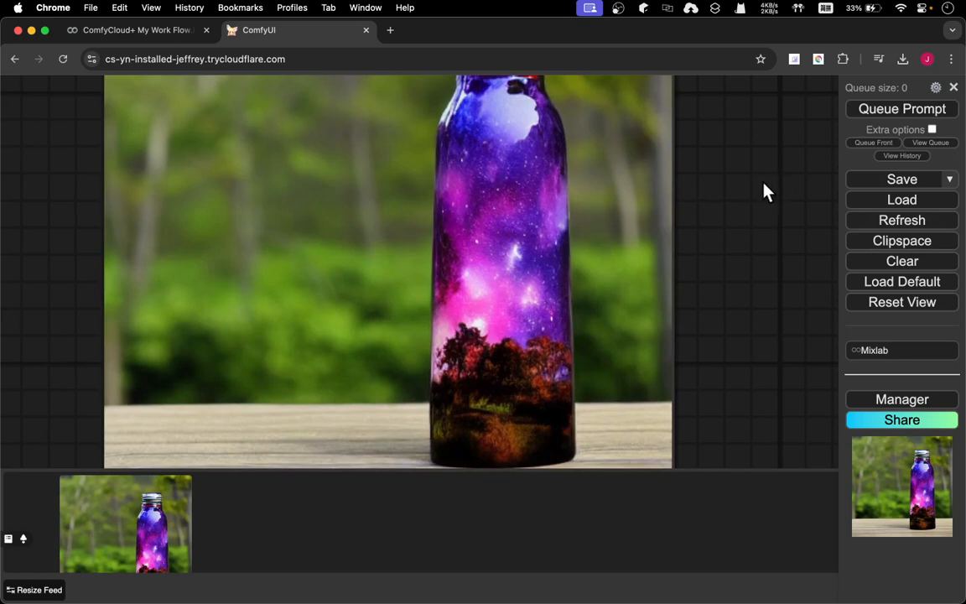
{"action": "left_click_drag", "start_coordinate": [760, 243], "coordinate": [748, 394]}
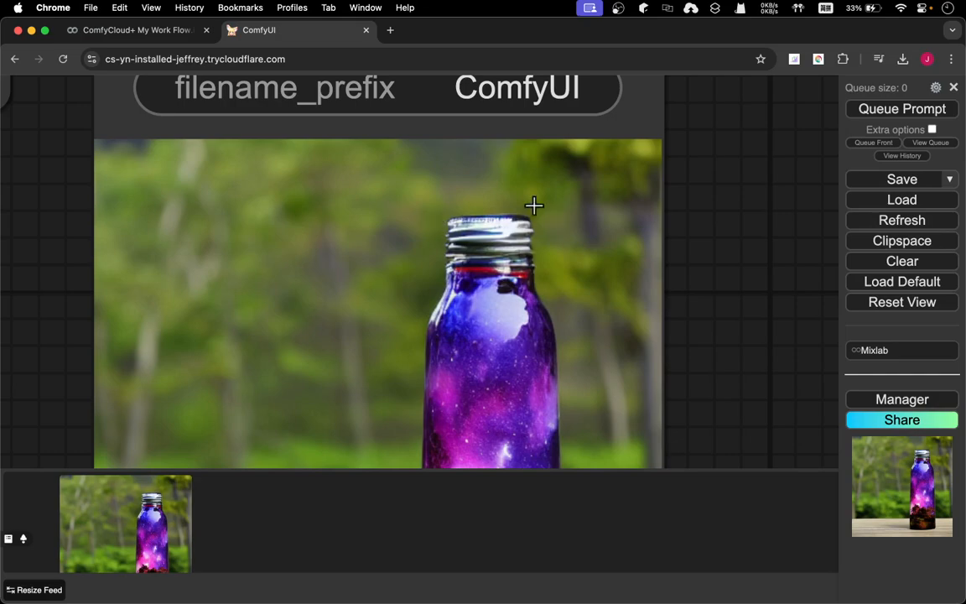
{"action": "scroll", "coordinate": [492, 225], "scroll_direction": "up", "scroll_amount": 5}
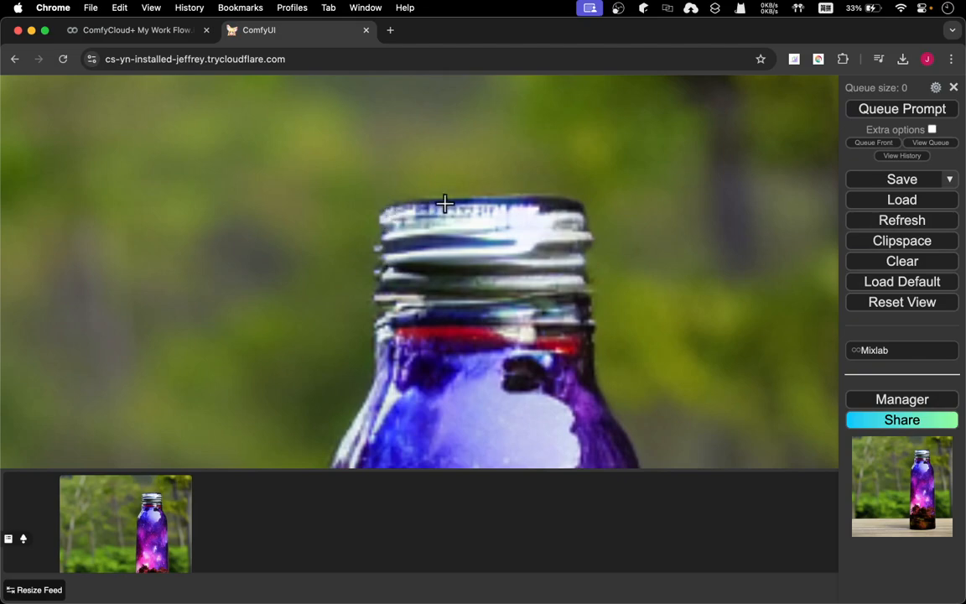
{"action": "scroll", "coordinate": [444, 203], "scroll_direction": "down", "scroll_amount": 10}
{"action": "scroll", "coordinate": [445, 203], "scroll_direction": "up", "scroll_amount": 5}
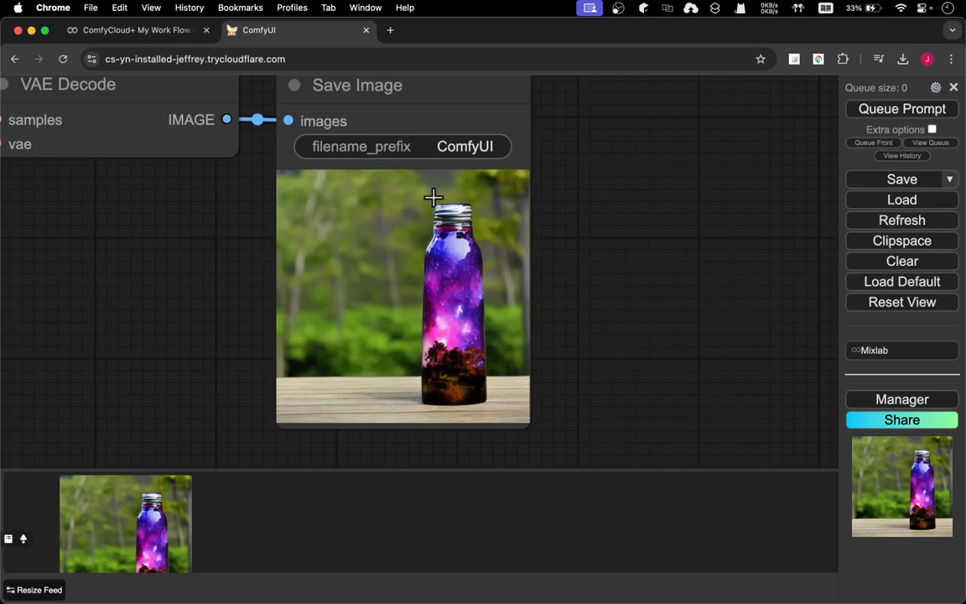
- Review the prompt, Load Checkpoint, Empty Latent Image and KSampler nodes that produced the picture
{"action": "left_click_drag", "start_coordinate": [165, 308], "coordinate": [410, 306]}
{"action": "scroll", "coordinate": [351, 303], "scroll_direction": "down", "scroll_amount": 5}
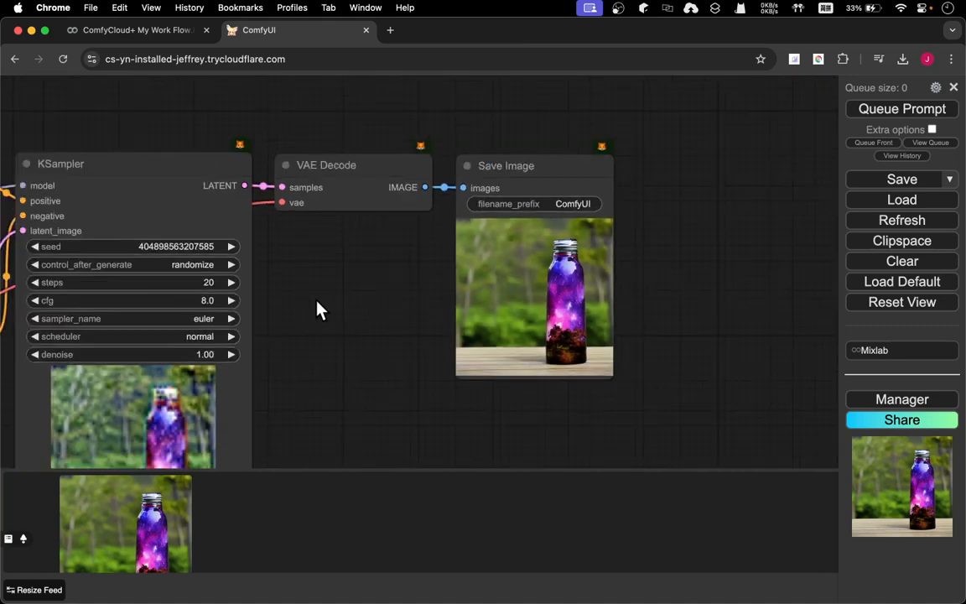
{"action": "left_click_drag", "start_coordinate": [317, 310], "coordinate": [642, 309]}
{"action": "left_click_drag", "start_coordinate": [330, 129], "coordinate": [603, 56]}
{"action": "mouse_move", "coordinate": [164, 210]}
{"action": "left_mouse_down"}
{"action": "mouse_move", "coordinate": [175, 203]}
{"action": "mouse_move", "coordinate": [168, 201]}
{"action": "left_mouse_up"}
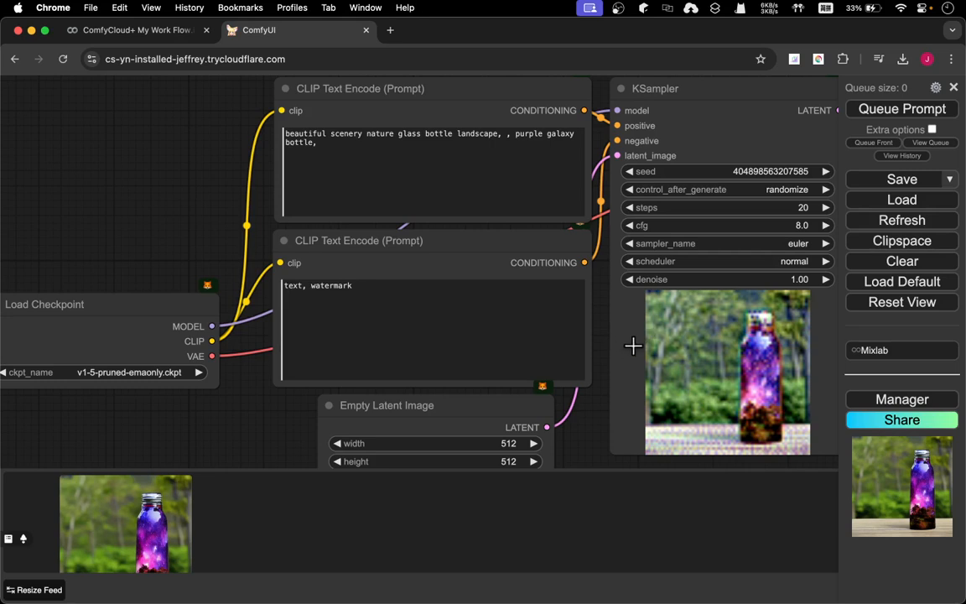
{"action": "left_click_drag", "start_coordinate": [233, 435], "coordinate": [226, 352]}
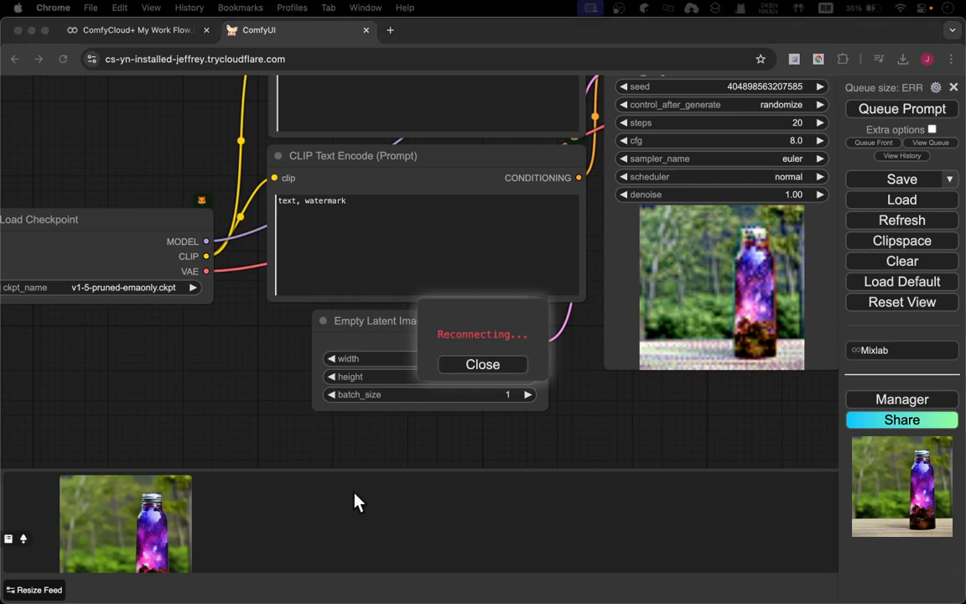
{"action": "left_click", "coordinate": [199, 348]}
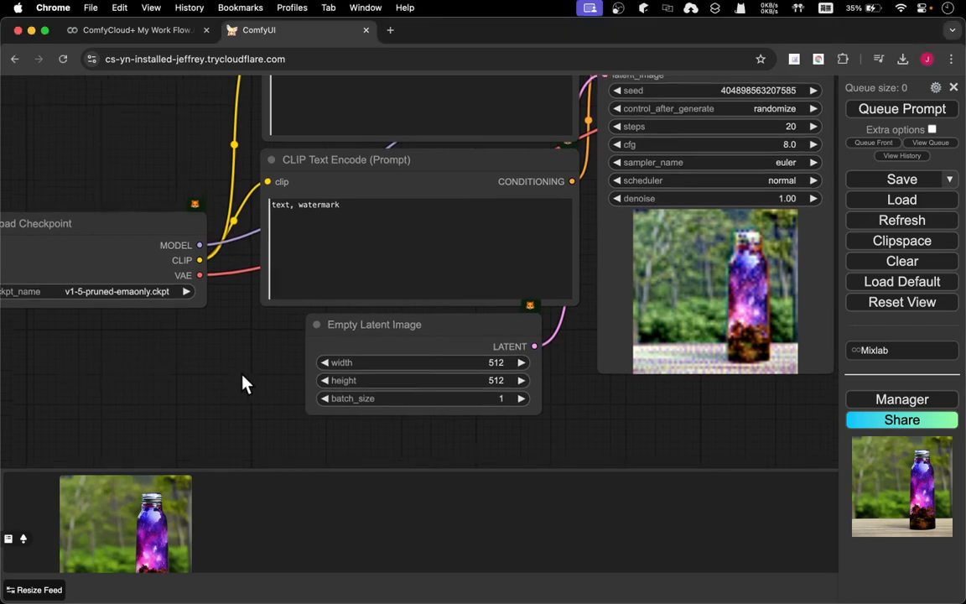
{"action": "left_click_drag", "start_coordinate": [241, 384], "coordinate": [69, 472]}
{"action": "scroll", "coordinate": [69, 472], "scroll_direction": "down", "scroll_amount": 8}
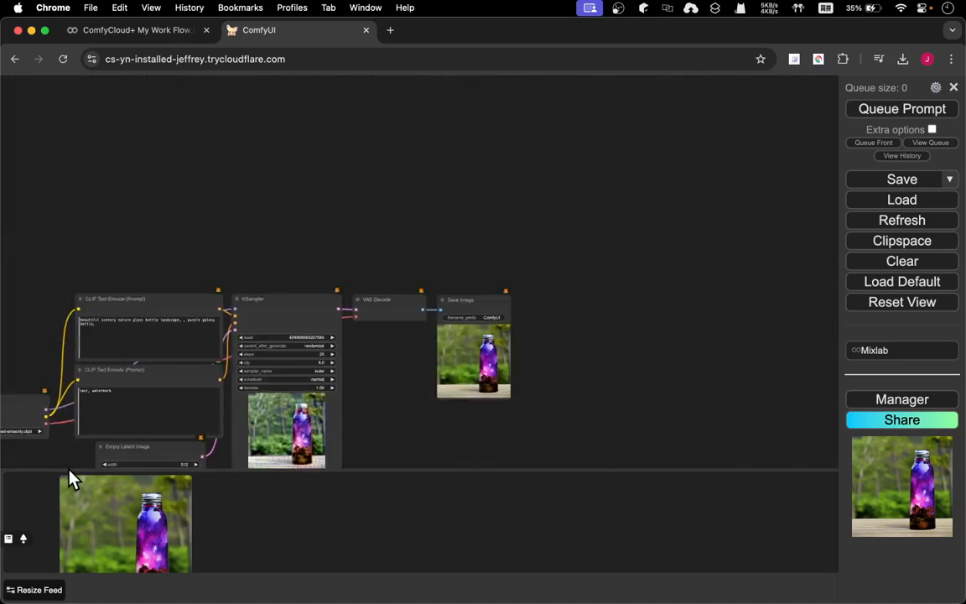
{"action": "scroll", "coordinate": [70, 472], "scroll_direction": "up", "scroll_amount": 5}
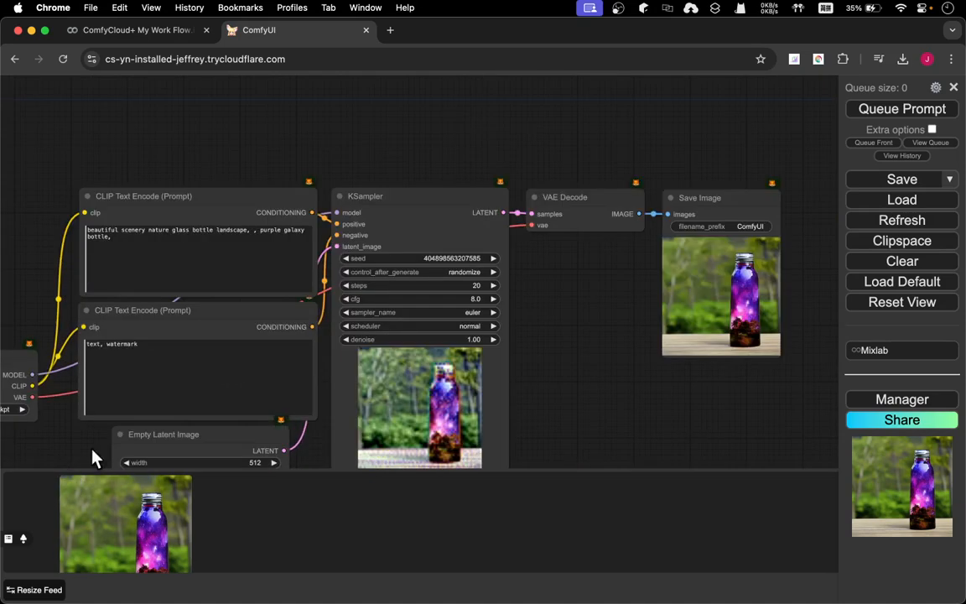
- Select the KSampler, VAE Decode and Save Image nodes together and move them right, away from the prompt nodes
{"action": "left_click", "coordinate": [428, 201]}
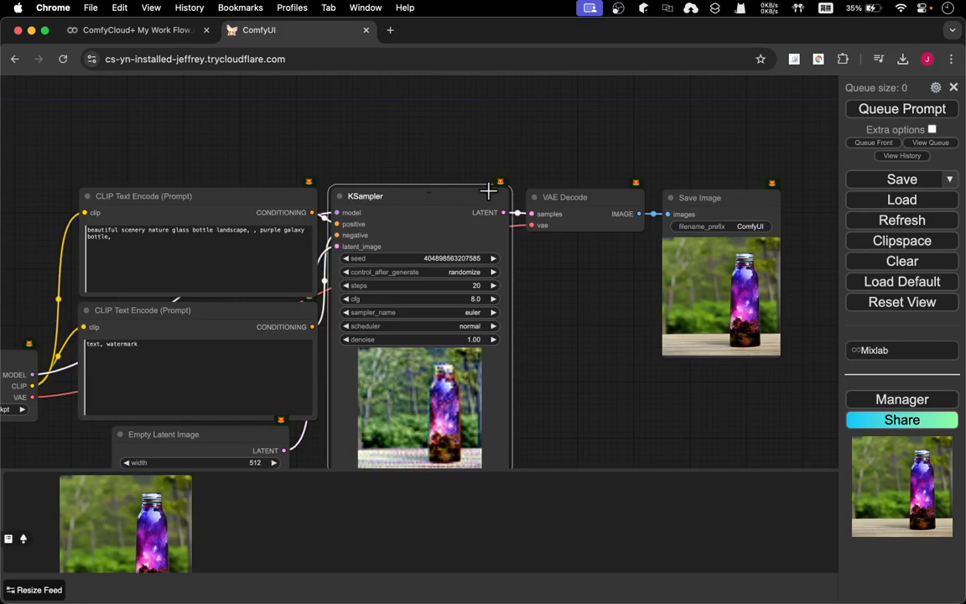
{"action": "left_click", "coordinate": [580, 198]}
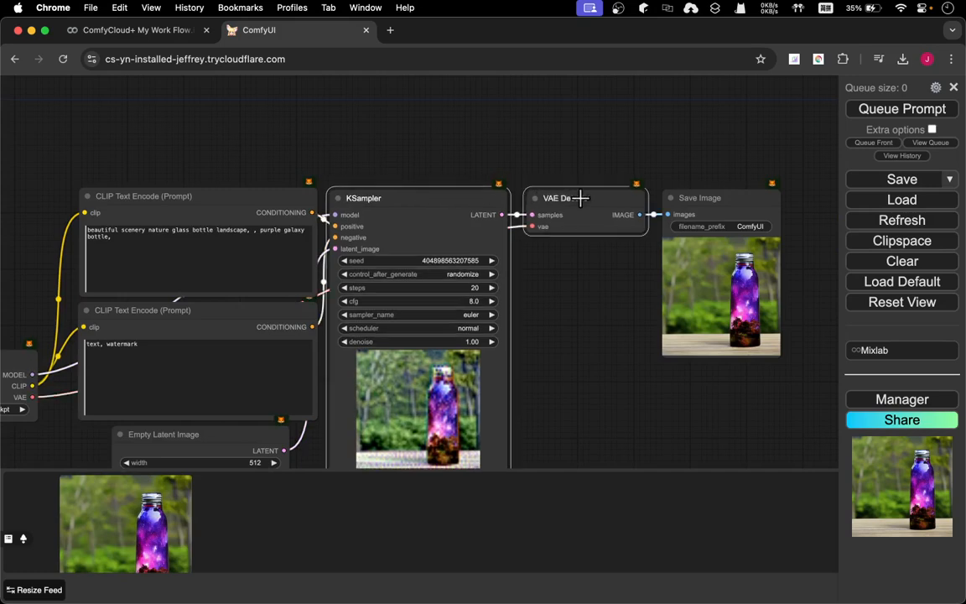
{"action": "left_click", "coordinate": [740, 196]}
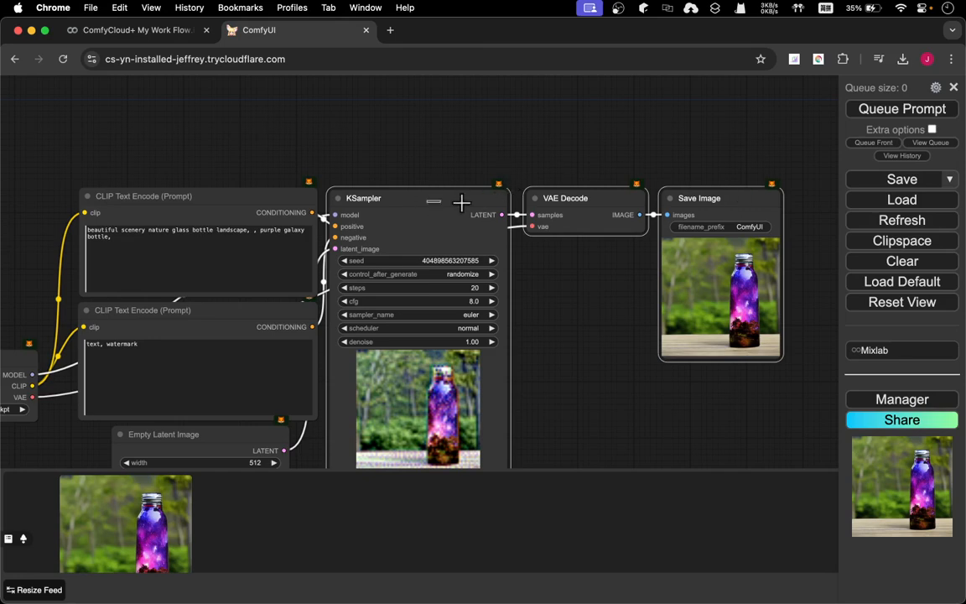
{"action": "left_click", "coordinate": [435, 205]}
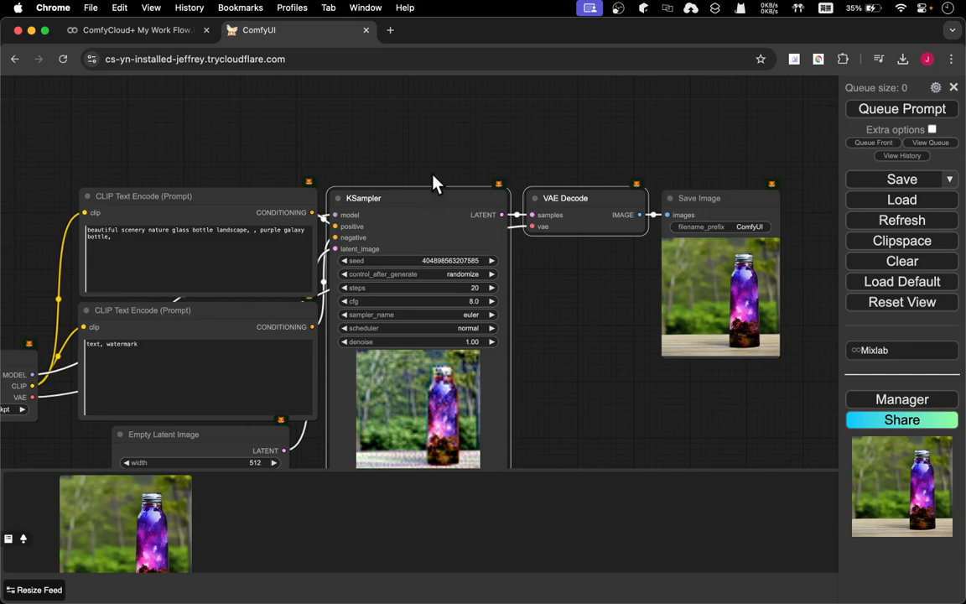
{"action": "scroll", "coordinate": [414, 168], "scroll_direction": "up", "scroll_amount": 5}
{"action": "scroll", "coordinate": [414, 168], "scroll_direction": "down", "scroll_amount": 5}
{"action": "left_click_drag", "start_coordinate": [387, 153], "coordinate": [766, 291]}
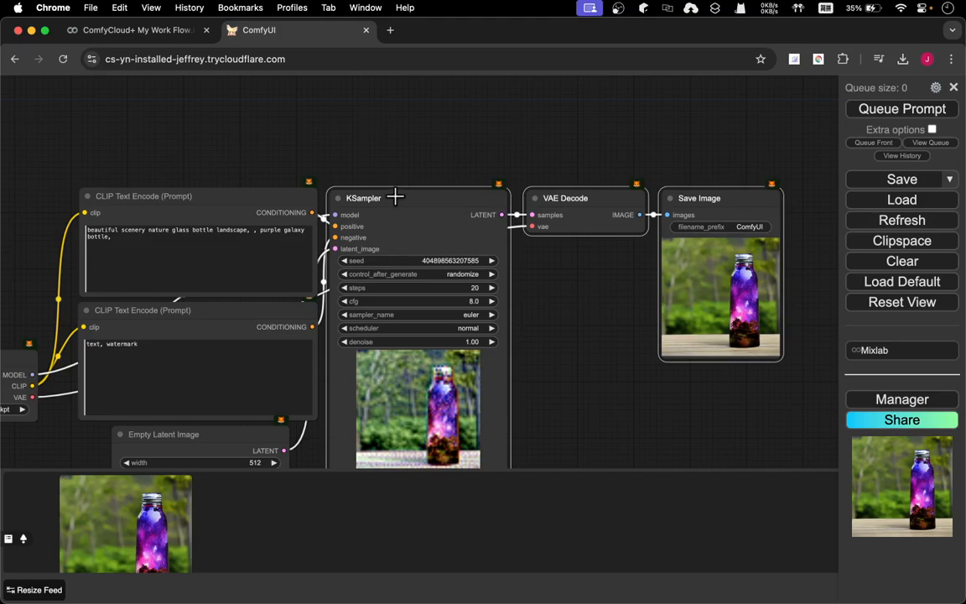
{"action": "scroll", "coordinate": [394, 196], "scroll_direction": "up", "scroll_amount": 10}
{"action": "scroll", "coordinate": [395, 197], "scroll_direction": "down", "scroll_amount": 4}
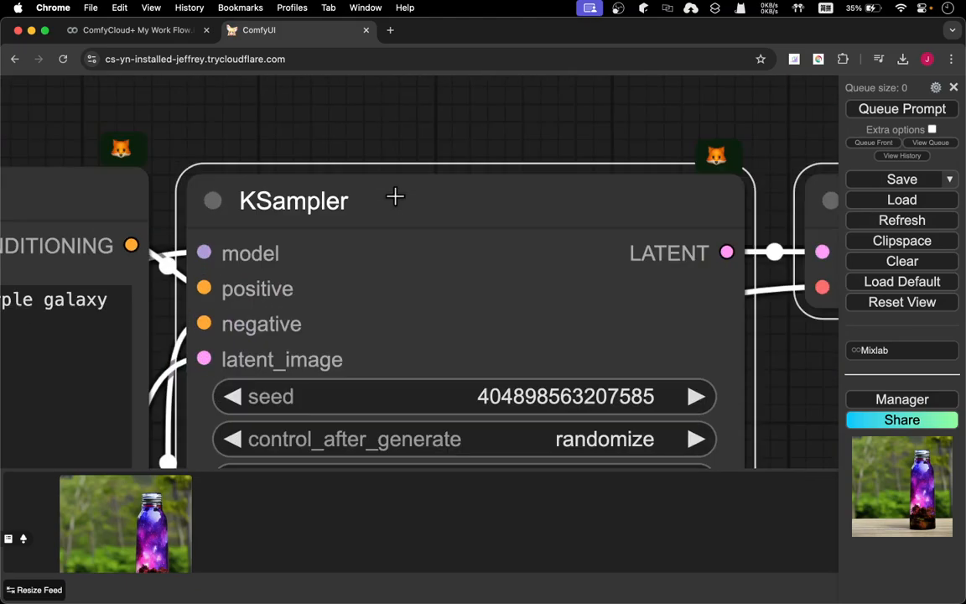
{"action": "scroll", "coordinate": [395, 196], "scroll_direction": "up", "scroll_amount": 10}
{"action": "scroll", "coordinate": [395, 196], "scroll_direction": "down", "scroll_amount": 10}
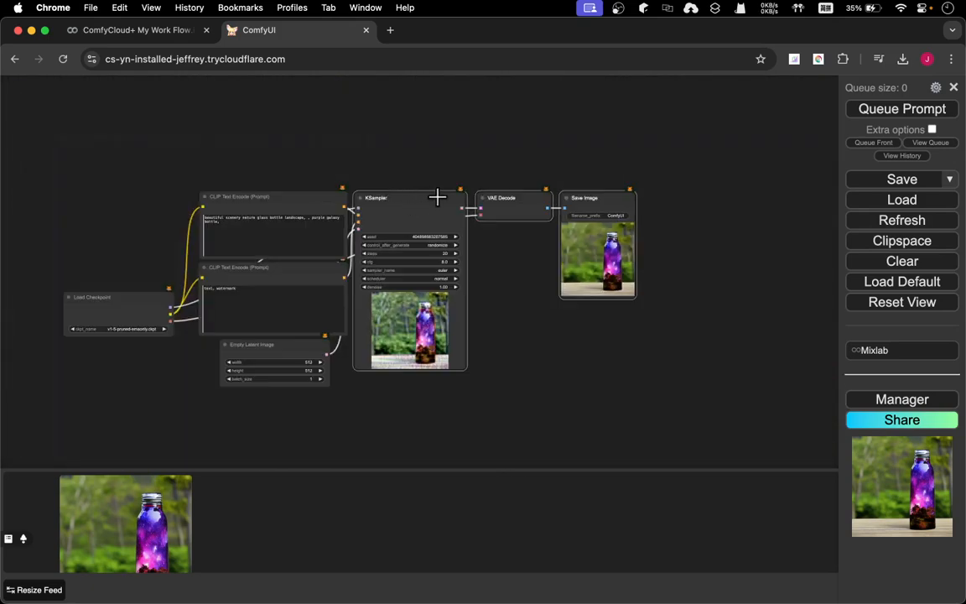
{"action": "left_click_drag", "start_coordinate": [437, 196], "coordinate": [552, 207]}
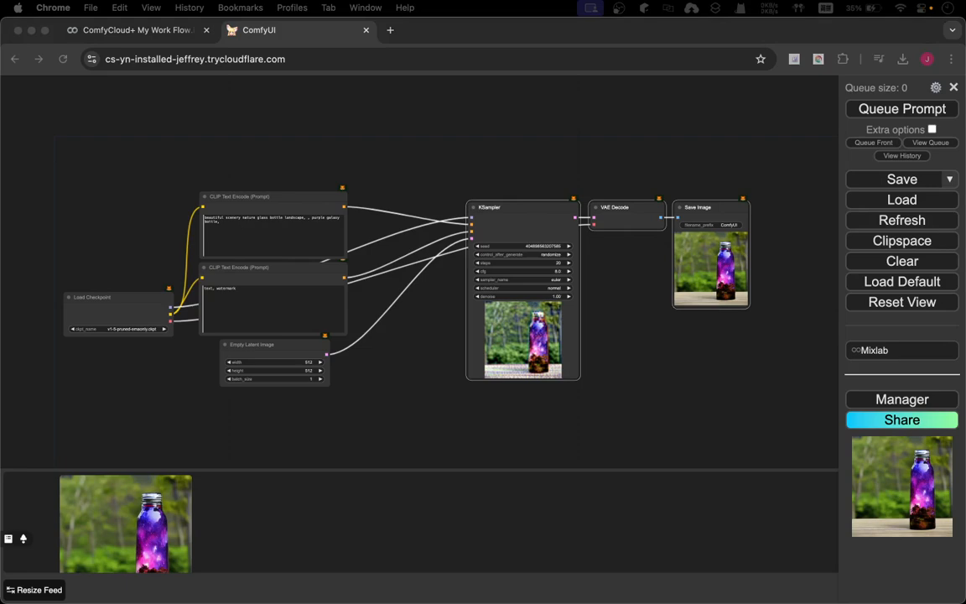
- Spread out the layout by moving Load Checkpoint further left and VAE Decode and Save Image up above the KSampler's level
{"action": "left_click", "coordinate": [114, 304]}
{"action": "left_click_drag", "start_coordinate": [118, 291], "coordinate": [63, 277]}
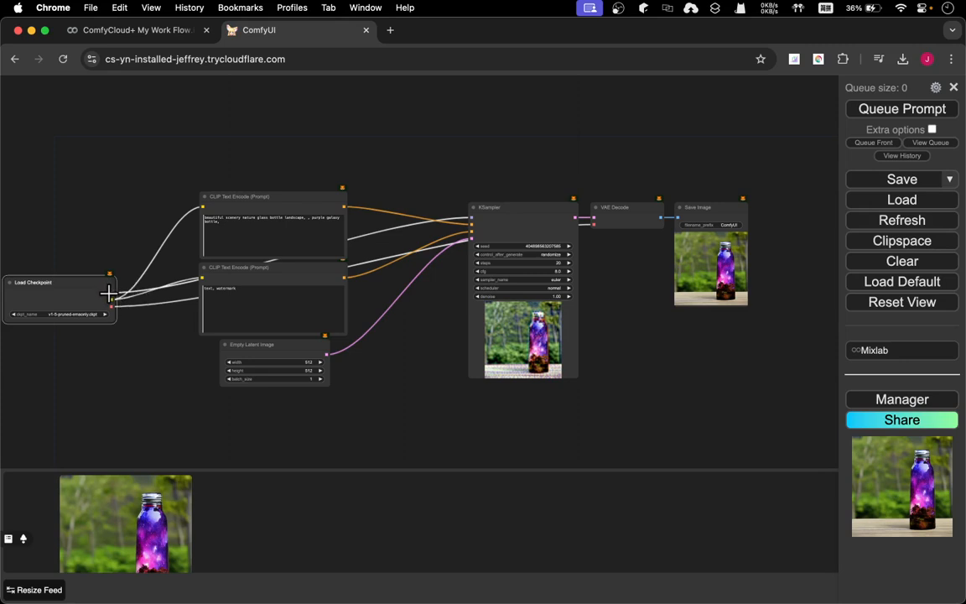
{"action": "left_click_drag", "start_coordinate": [636, 216], "coordinate": [640, 106]}
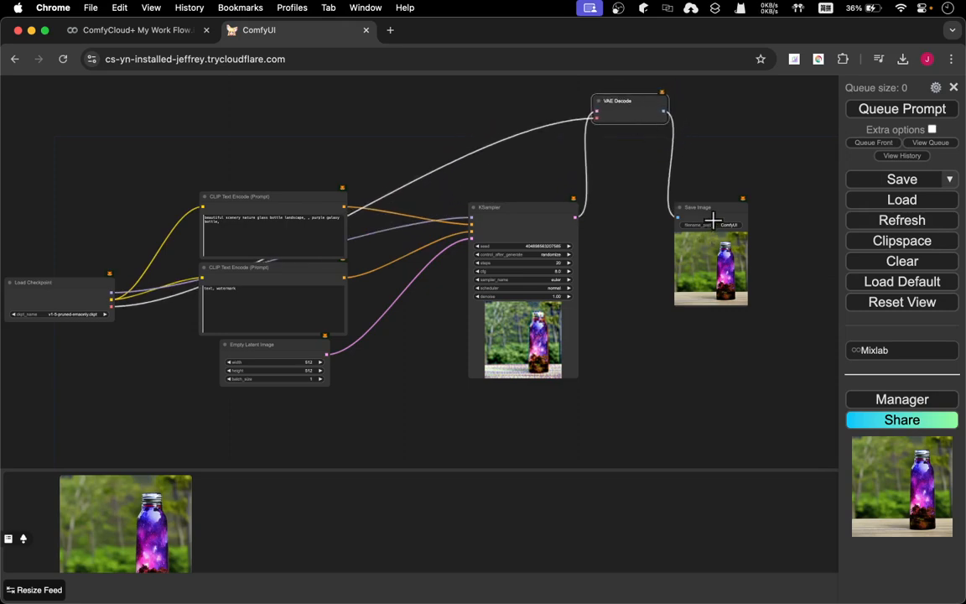
{"action": "left_click_drag", "start_coordinate": [707, 209], "coordinate": [776, 112]}
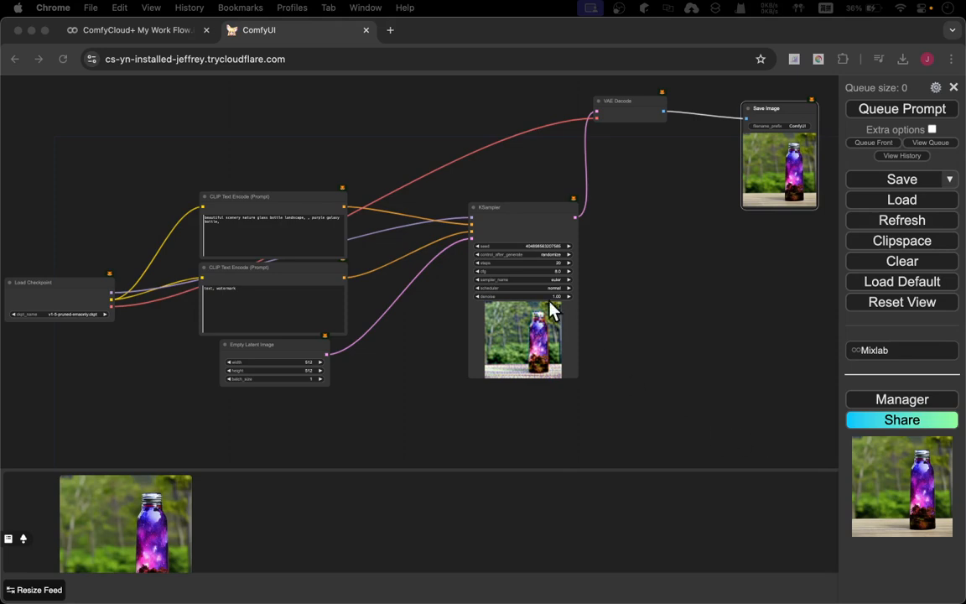
- Add a second KSampler node beside the existing KSampler, below the VAE Decode node
{"action": "scroll", "coordinate": [560, 243], "scroll_direction": "down", "scroll_amount": 5}
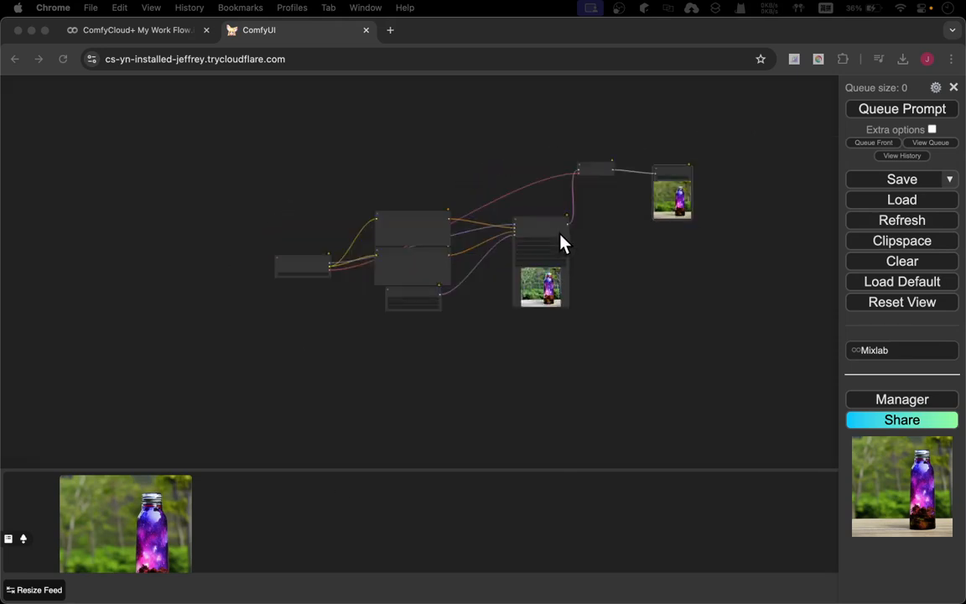
{"action": "scroll", "coordinate": [560, 244], "scroll_direction": "up", "scroll_amount": 15}
{"action": "scroll", "coordinate": [560, 243], "scroll_direction": "down", "scroll_amount": 2}
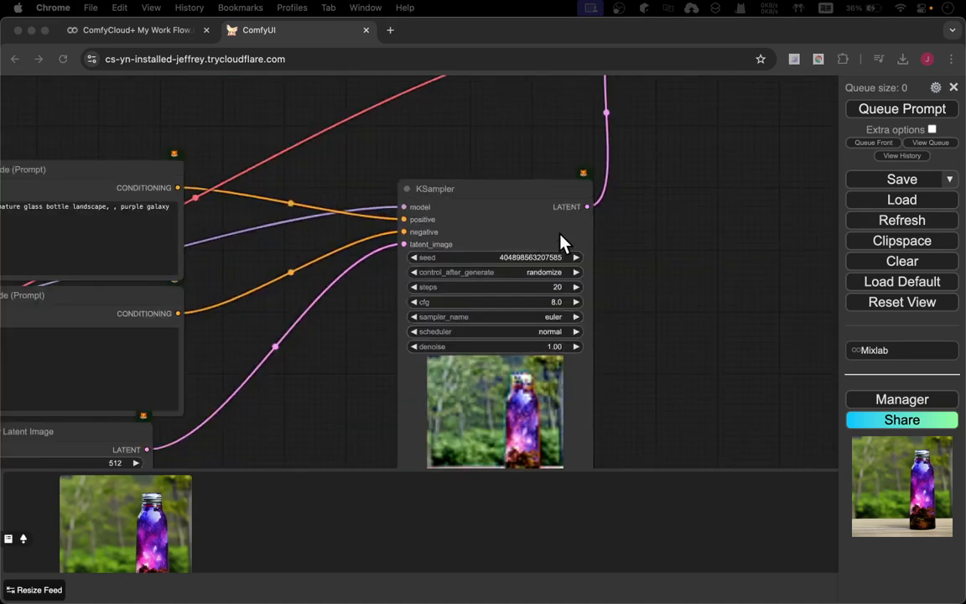
{"action": "scroll", "coordinate": [562, 239], "scroll_direction": "up", "scroll_amount": 3}
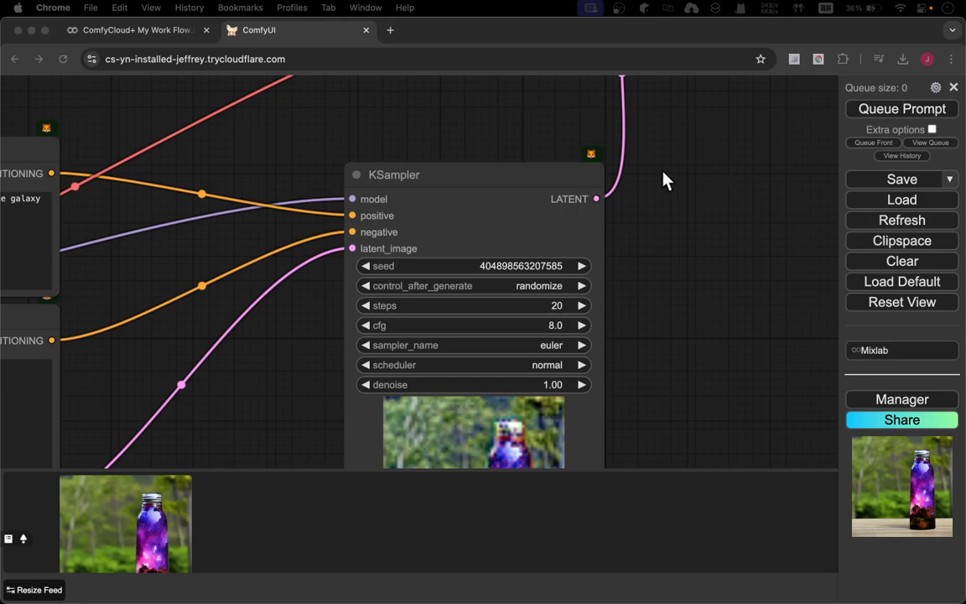
{"action": "left_click", "coordinate": [722, 197]}
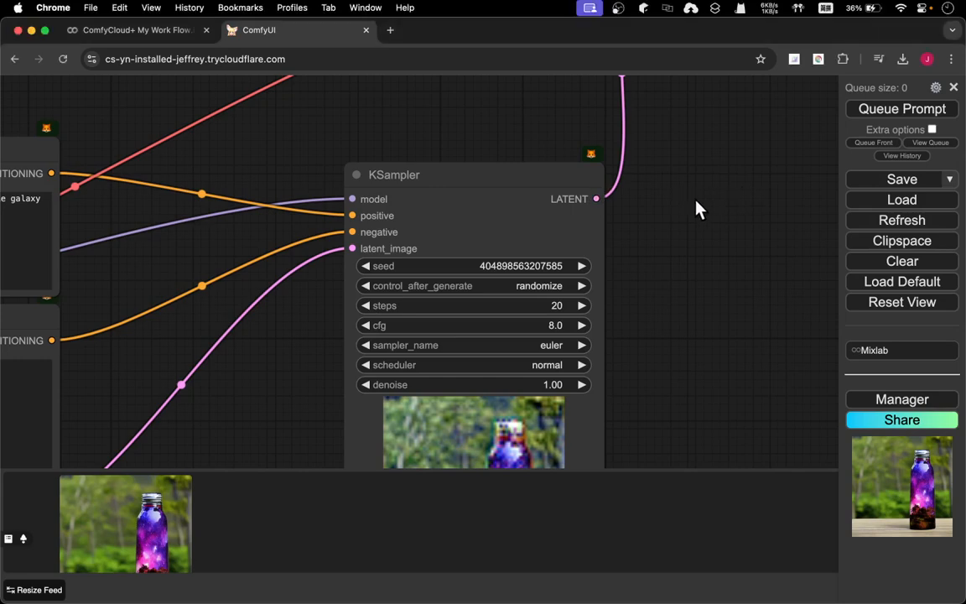
{"action": "left_click_drag", "start_coordinate": [706, 214], "coordinate": [401, 344]}
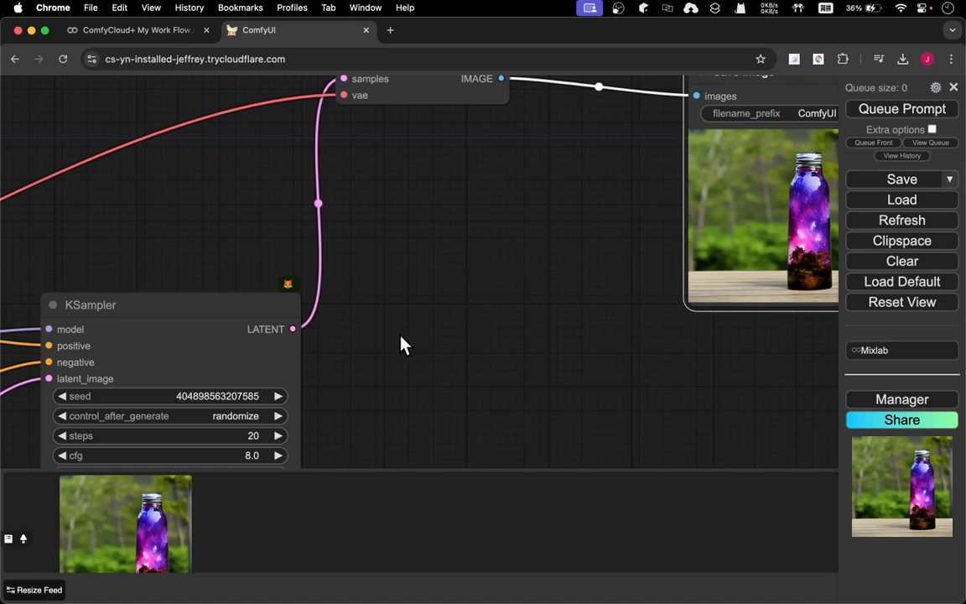
{"action": "scroll", "coordinate": [401, 344], "scroll_direction": "down", "scroll_amount": 5}
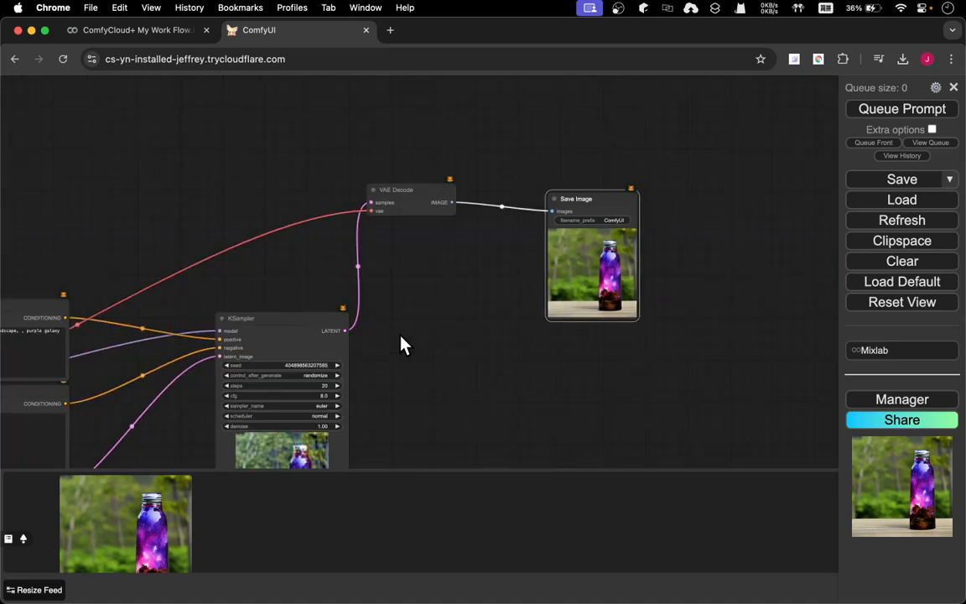
{"action": "double_click", "coordinate": [450, 324]}
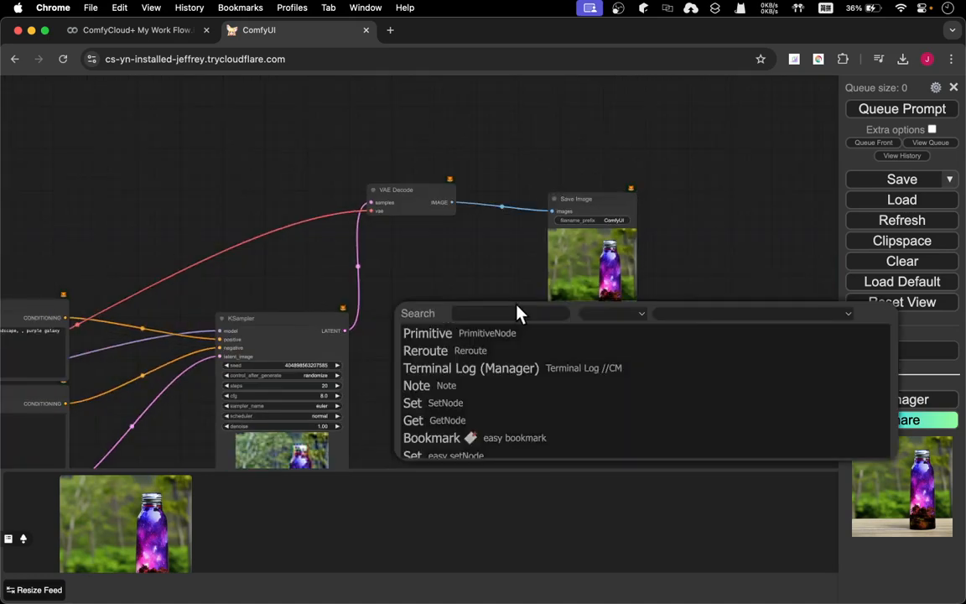
{"action": "type", "text": "ksam"}
{"action": "key", "text": "shift"}
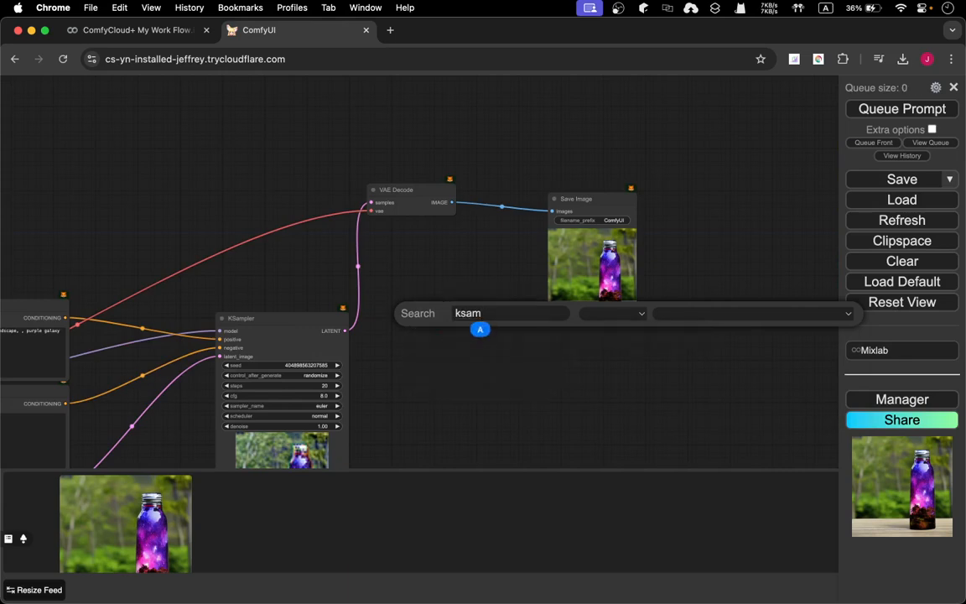
{"action": "type", "text": "p"}
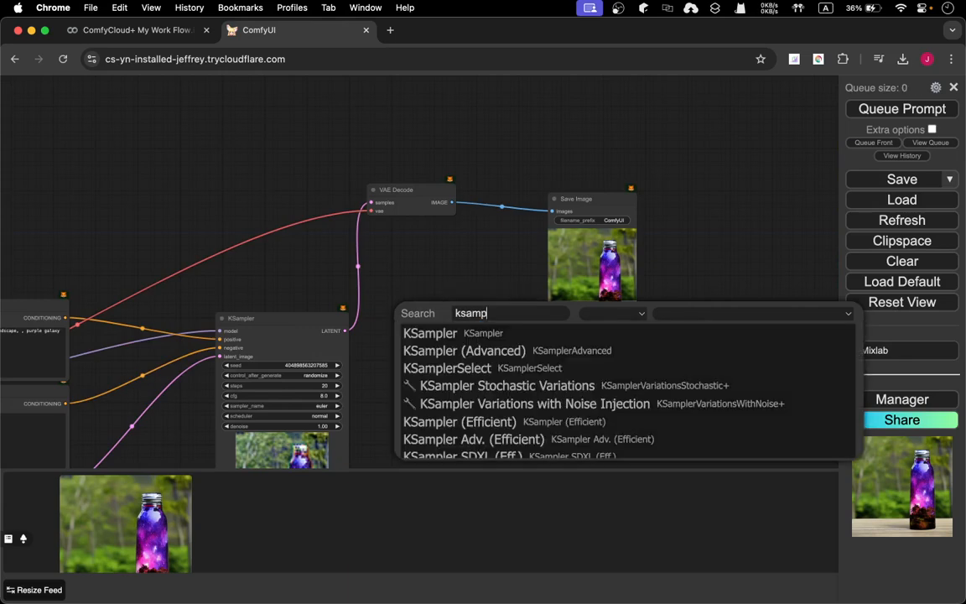
{"action": "left_click", "coordinate": [477, 335]}
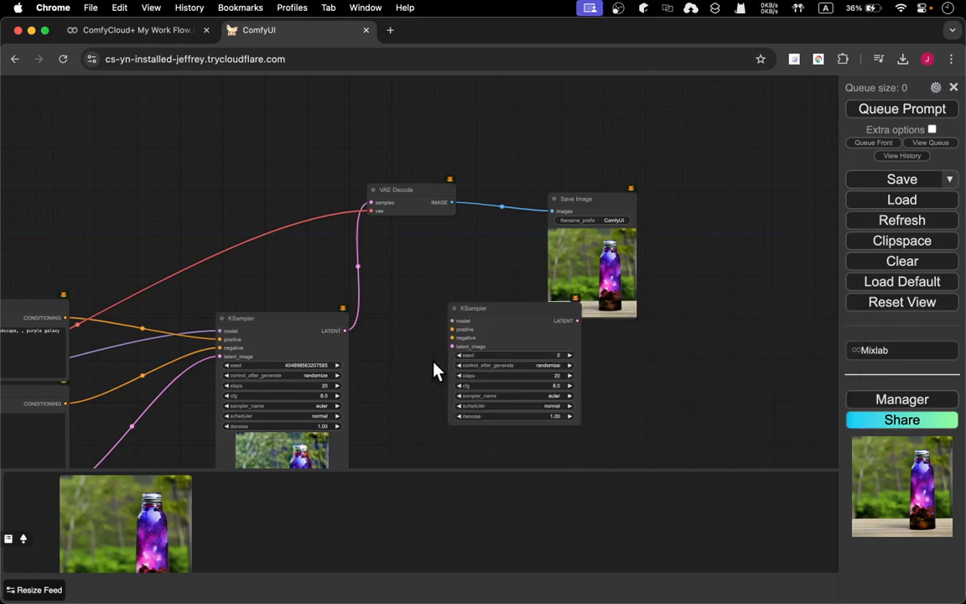
{"action": "left_click_drag", "start_coordinate": [479, 309], "coordinate": [436, 322]}
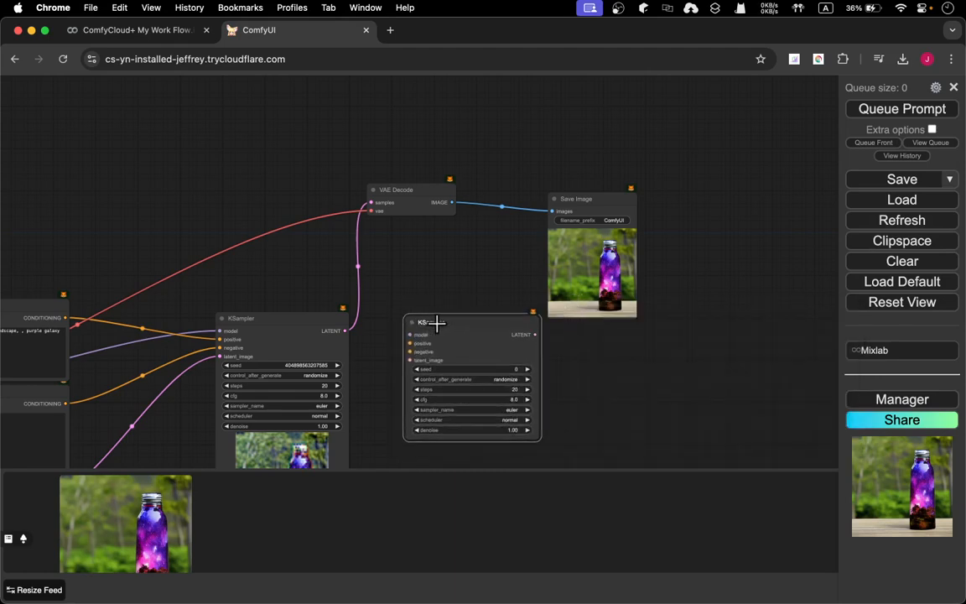
- Disconnect the first KSampler's latent output from VAE Decode and move Save Image, VAE Decode and the second KSampler further right
{"action": "left_click_drag", "start_coordinate": [595, 196], "coordinate": [717, 195]}
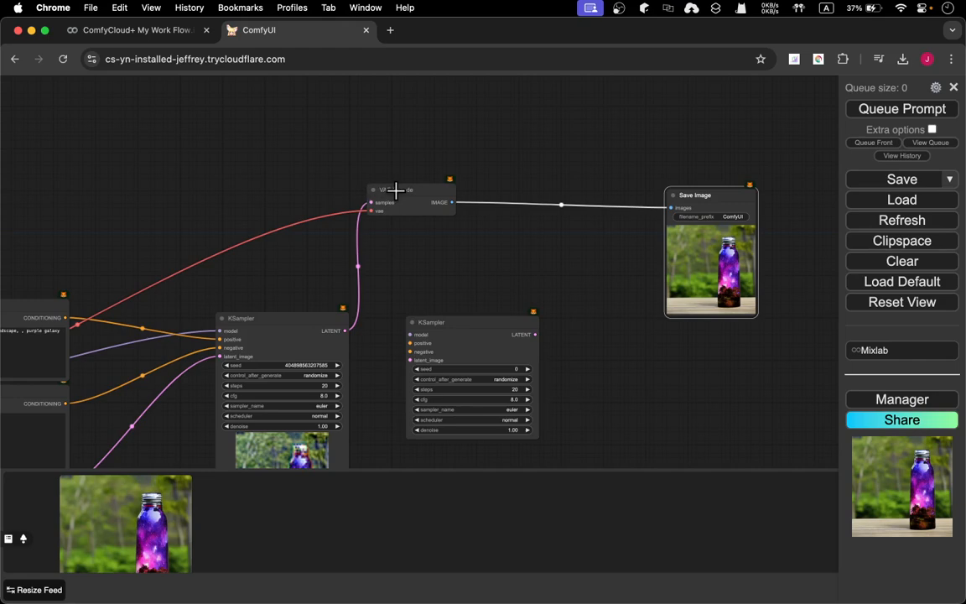
{"action": "left_click_drag", "start_coordinate": [396, 190], "coordinate": [387, 337]}
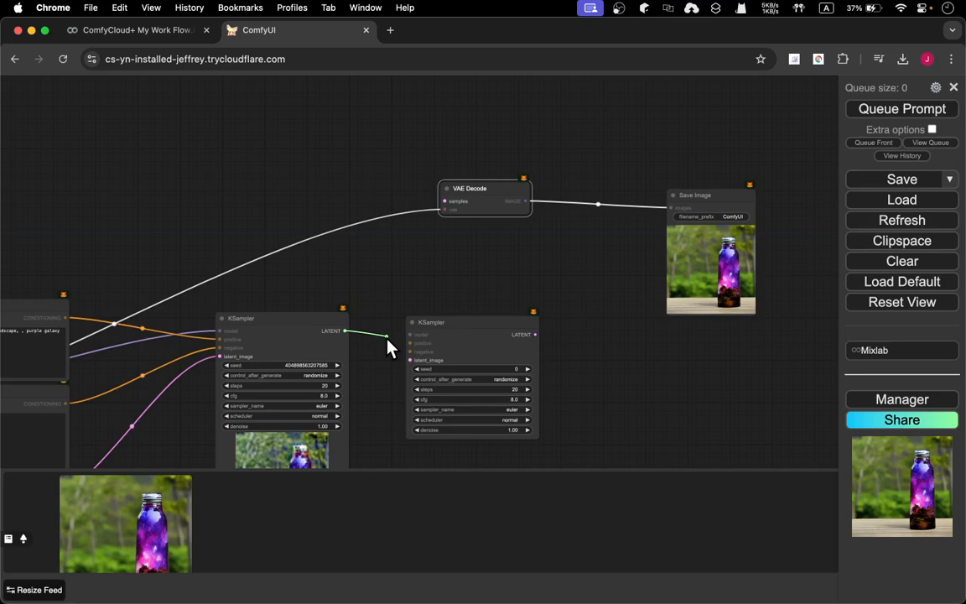
{"action": "left_click_drag", "start_coordinate": [387, 343], "coordinate": [354, 314]}
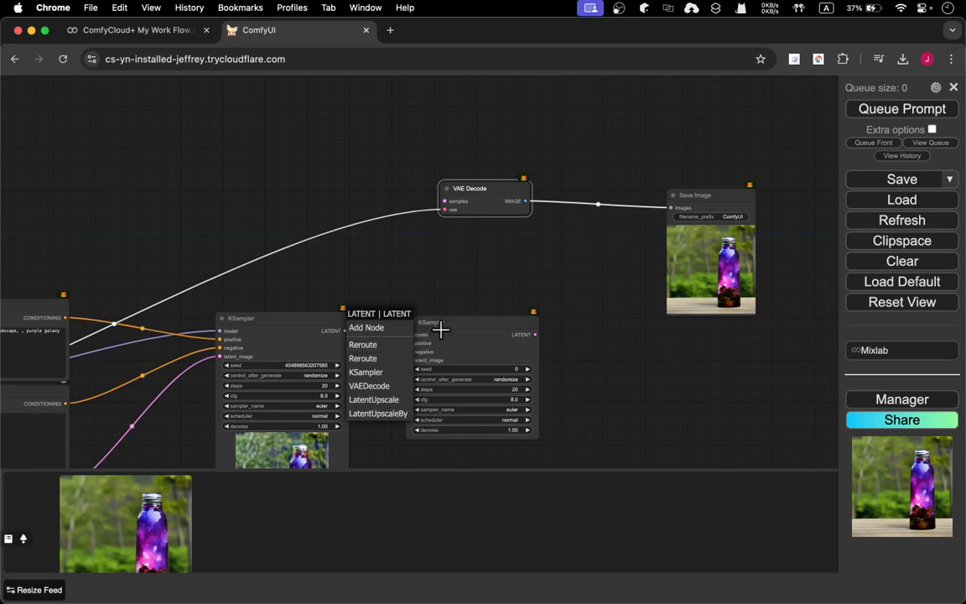
{"action": "left_click", "coordinate": [453, 327]}
{"action": "left_click_drag", "start_coordinate": [470, 319], "coordinate": [553, 310]}
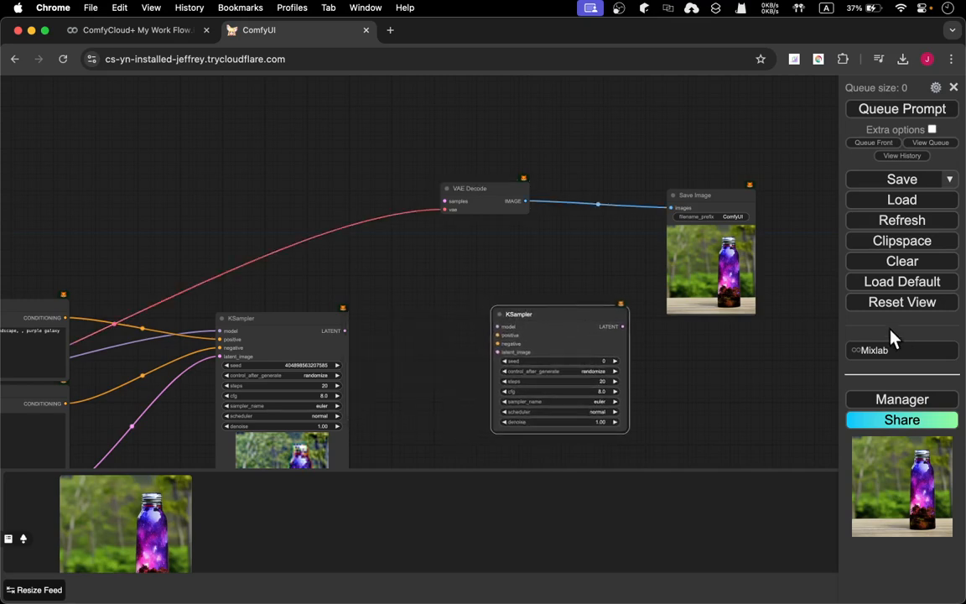
- Add an Upscale Latent By node between the two KSamplers
{"action": "left_click", "coordinate": [383, 334]}
{"action": "double_click", "coordinate": [383, 334]}
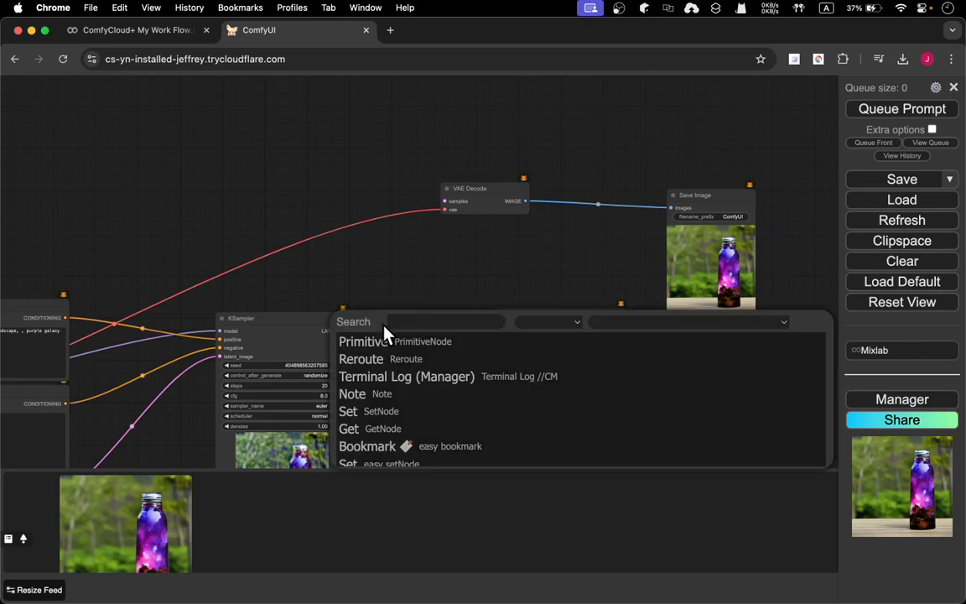
{"action": "type", "text": "up"}
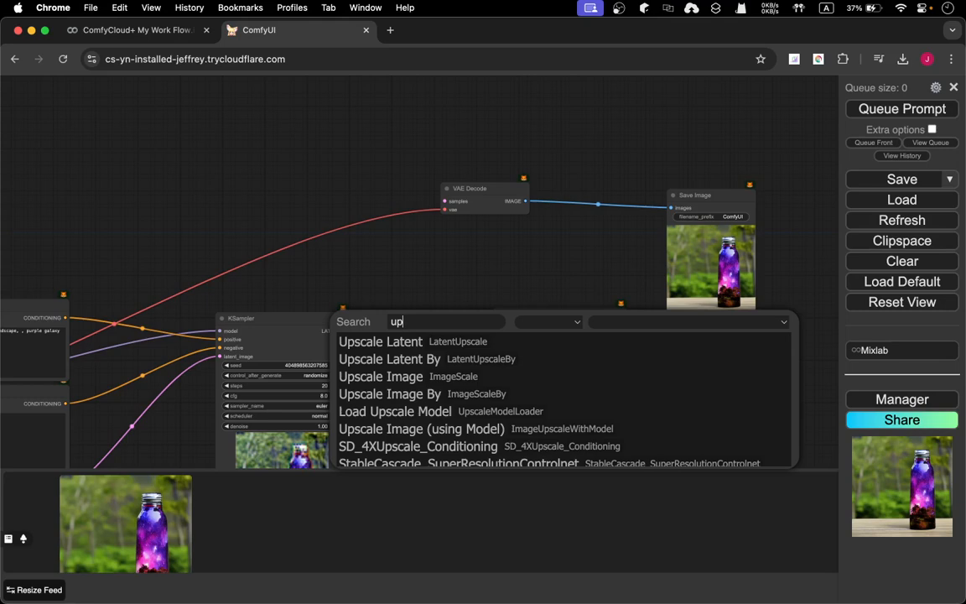
{"action": "left_click", "coordinate": [413, 361]}
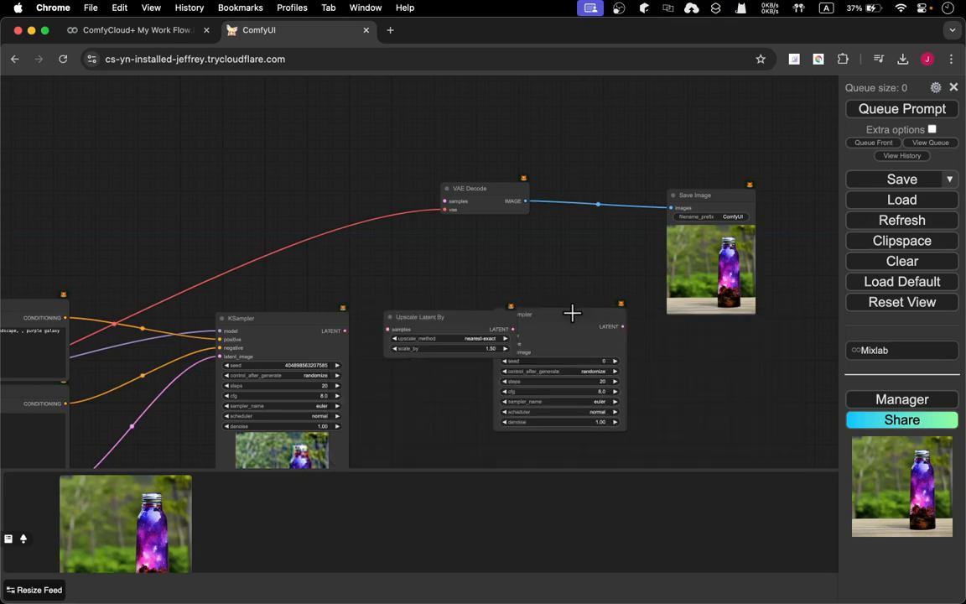
- Make room around Upscale Latent By by moving the second KSampler right and Save Image up and to the right
{"action": "left_click_drag", "start_coordinate": [576, 308], "coordinate": [610, 304]}
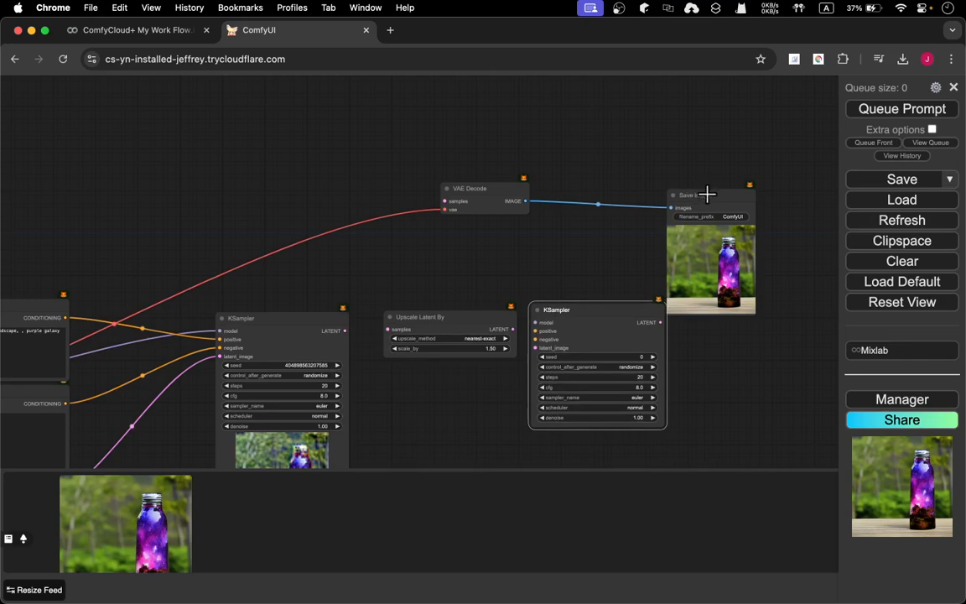
{"action": "left_click_drag", "start_coordinate": [703, 190], "coordinate": [800, 157]}
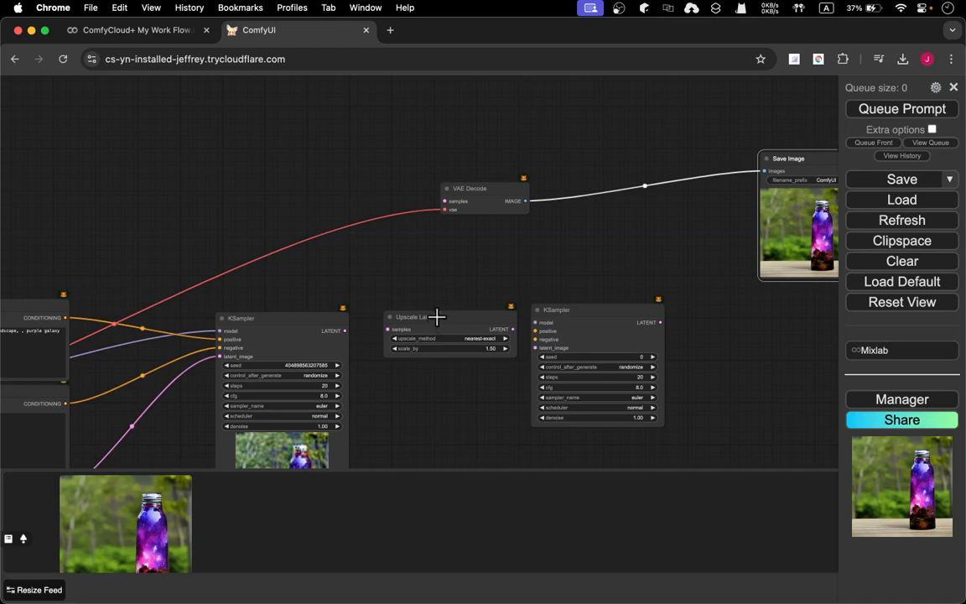
{"action": "left_click_drag", "start_coordinate": [436, 318], "coordinate": [431, 317]}
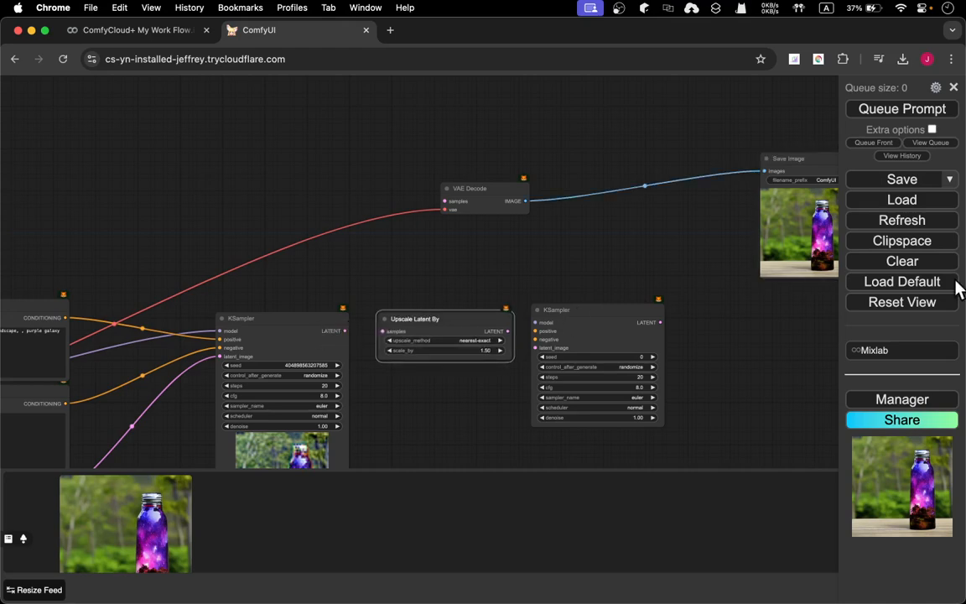
{"action": "left_click", "coordinate": [884, 402]}
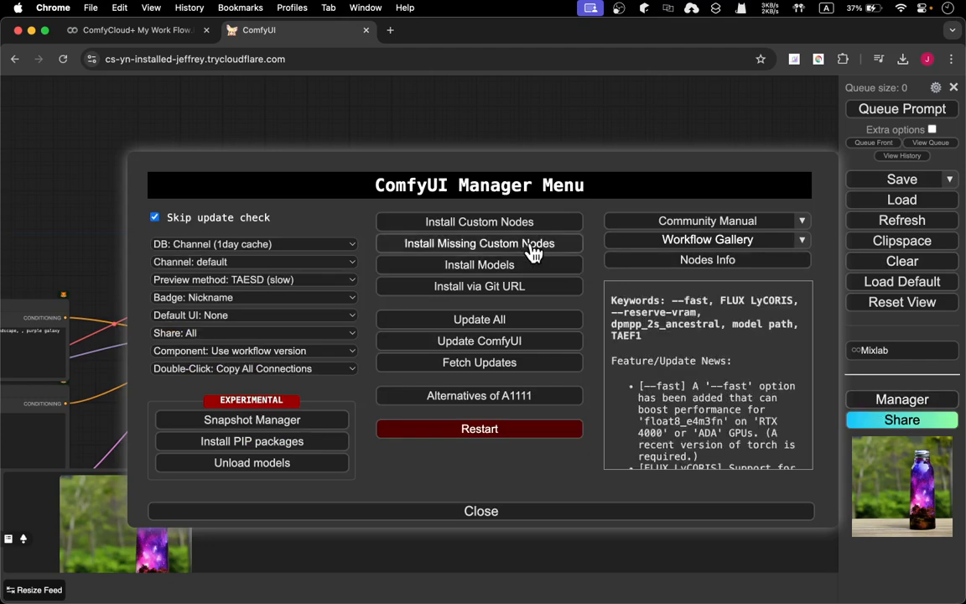
{"action": "left_click", "coordinate": [466, 511]}
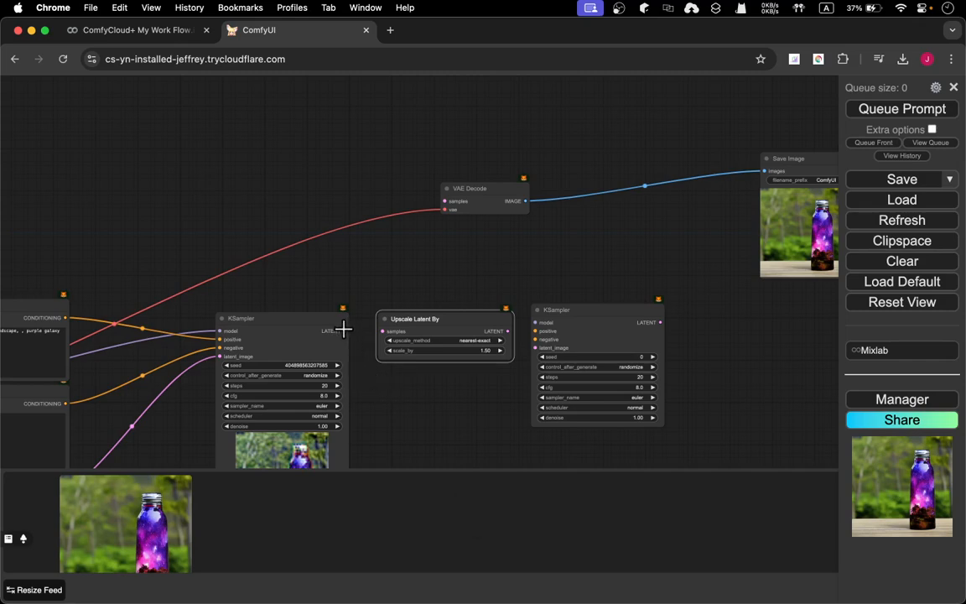
- Connect the first KSampler's latent output to Upscale Latent By's samples input and set scale_by to 2
{"action": "left_click_drag", "start_coordinate": [343, 330], "coordinate": [382, 332]}
{"action": "left_click_drag", "start_coordinate": [168, 431], "coordinate": [345, 263]}
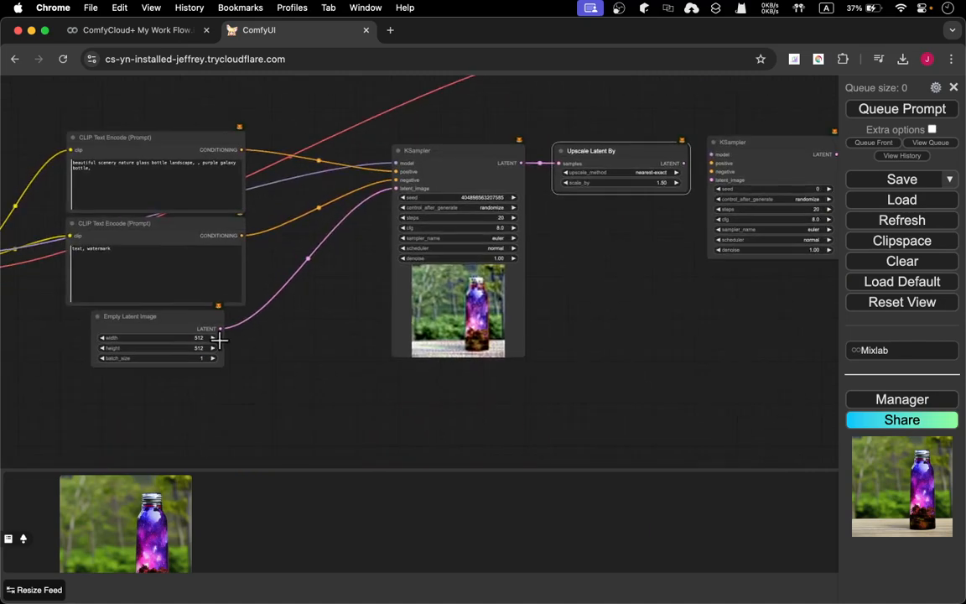
{"action": "left_click_drag", "start_coordinate": [564, 237], "coordinate": [333, 338]}
{"action": "left_click", "coordinate": [411, 283]}
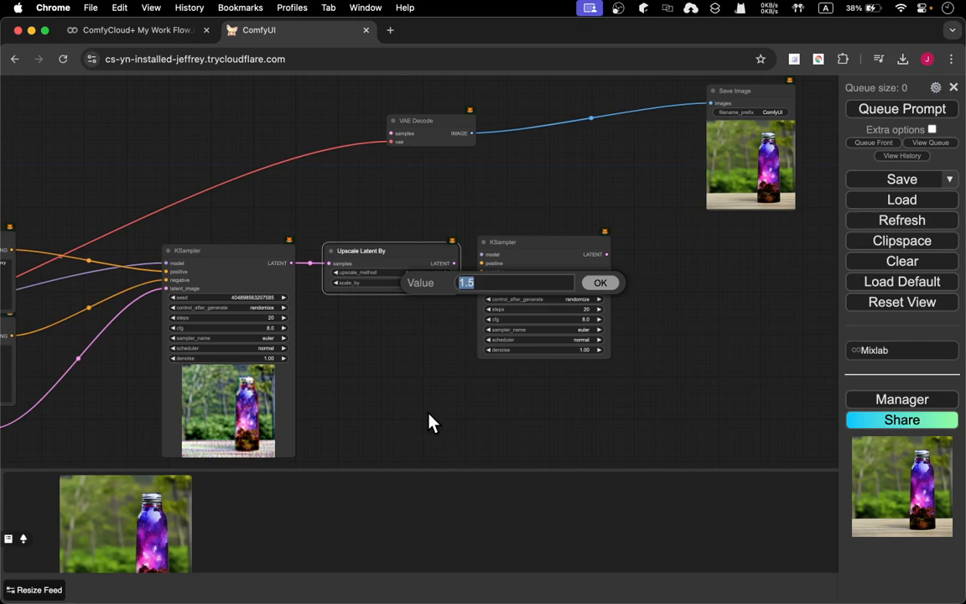
{"action": "type", "text": "2"}
{"action": "left_click", "coordinate": [608, 285]}
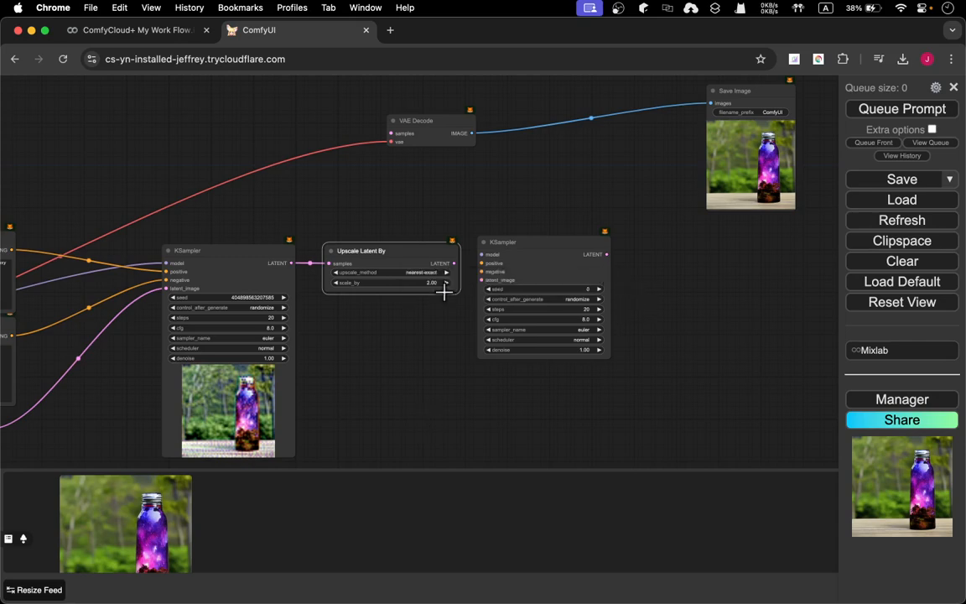
- Move the second KSampler further right and connect Upscale Latent By's latent output to its latent_image input
{"action": "left_click_drag", "start_coordinate": [536, 246], "coordinate": [587, 247]}
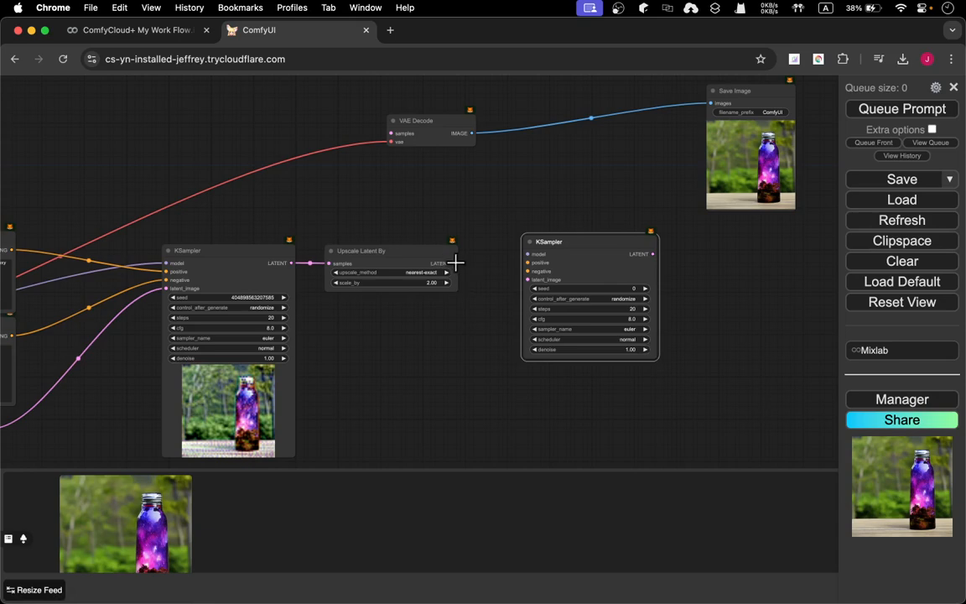
{"action": "left_click_drag", "start_coordinate": [455, 263], "coordinate": [472, 288]}
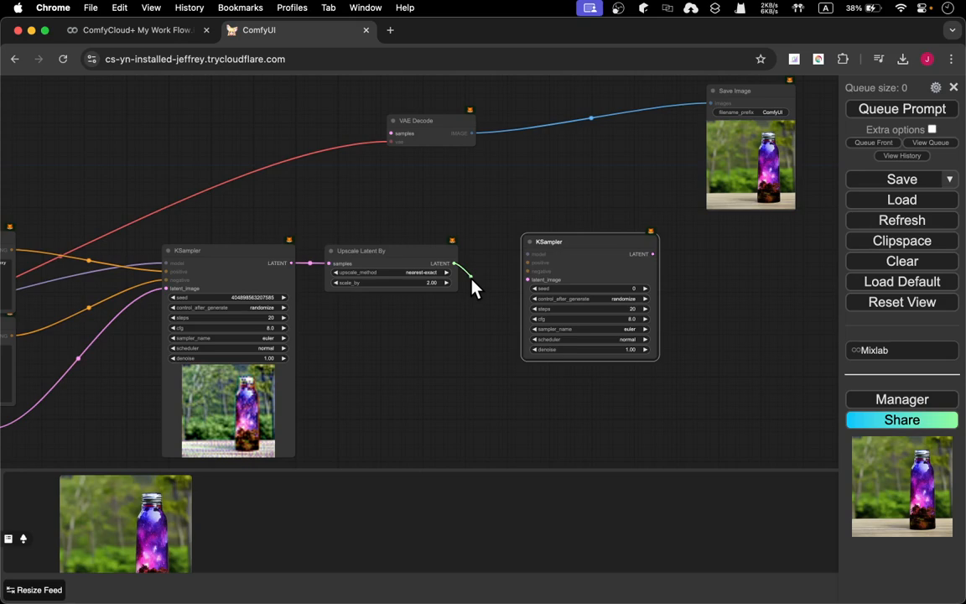
{"action": "left_click_drag", "start_coordinate": [472, 288], "coordinate": [530, 277]}
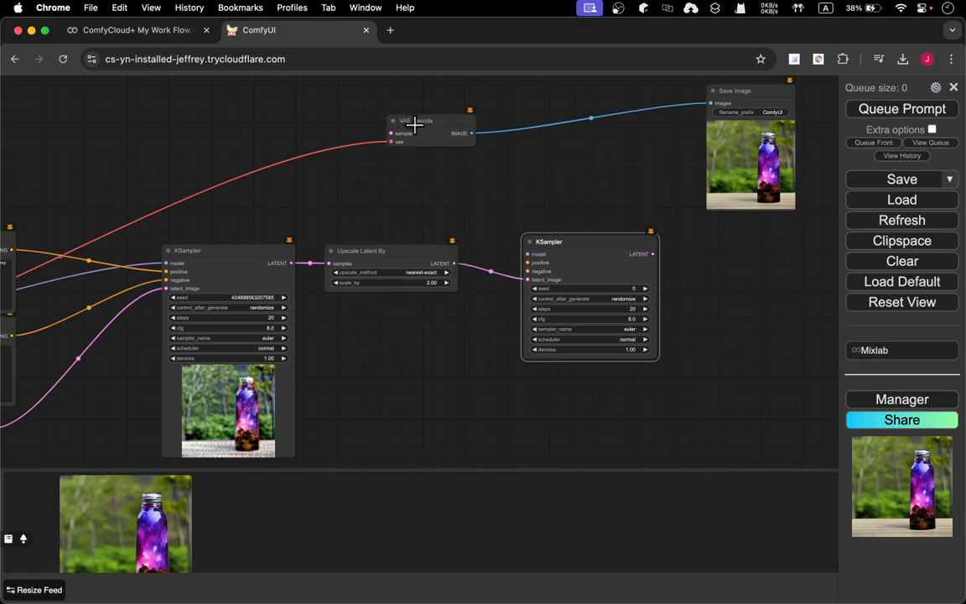
- Connect Upscale Latent By's latent output to VAE Decode's samples input too, and move VAE Decode and Save Image below the upscale node
{"action": "left_click_drag", "start_coordinate": [453, 263], "coordinate": [416, 215]}
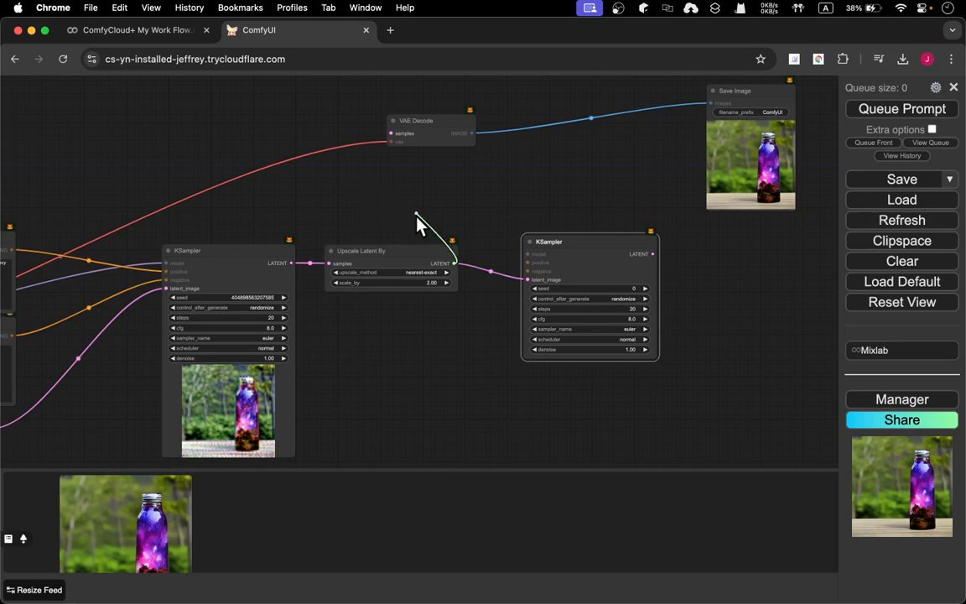
{"action": "left_click_drag", "start_coordinate": [479, 259], "coordinate": [528, 136]}
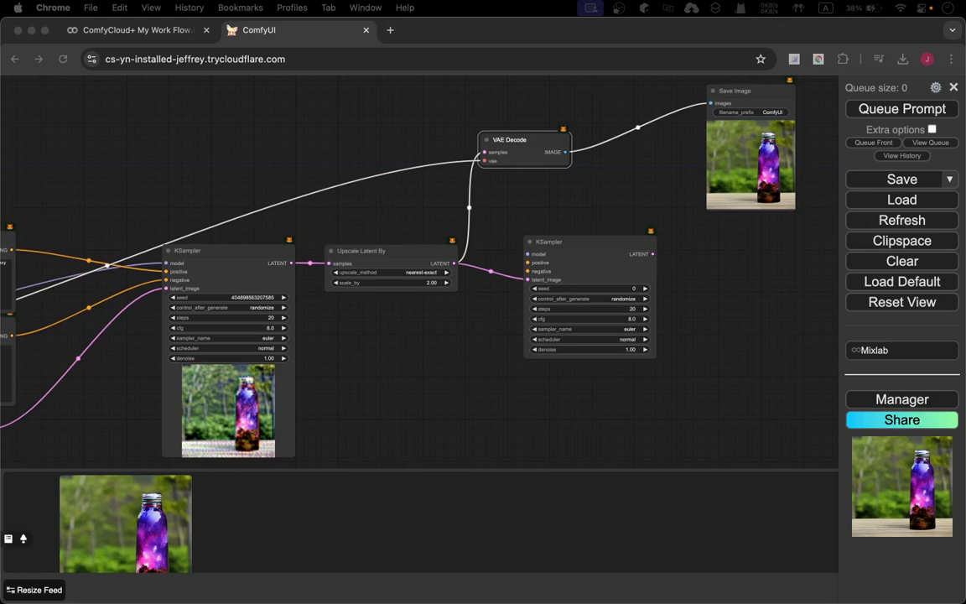
{"action": "left_click", "coordinate": [520, 153]}
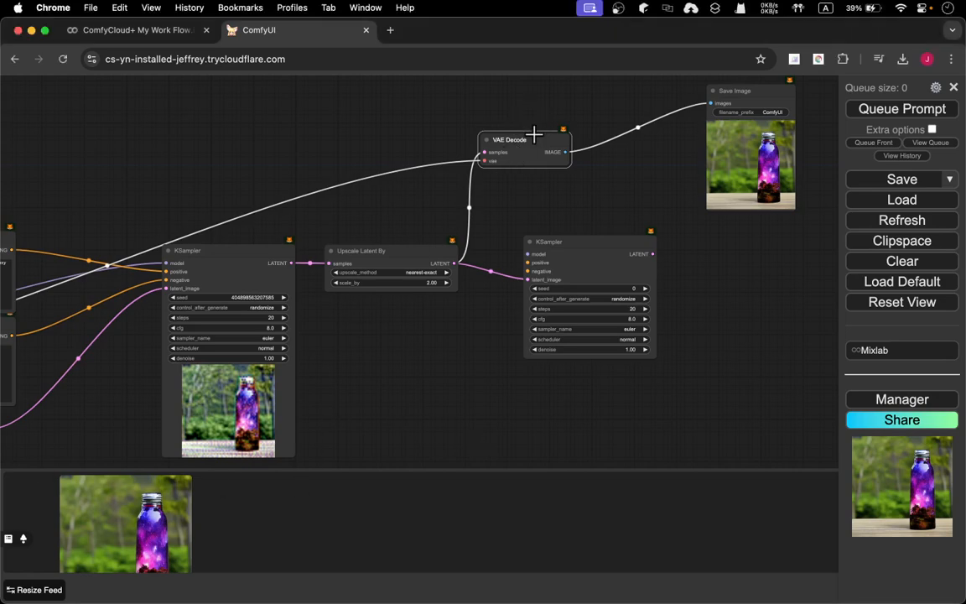
{"action": "left_click_drag", "start_coordinate": [528, 133], "coordinate": [448, 215]}
{"action": "left_click_drag", "start_coordinate": [413, 265], "coordinate": [387, 374]}
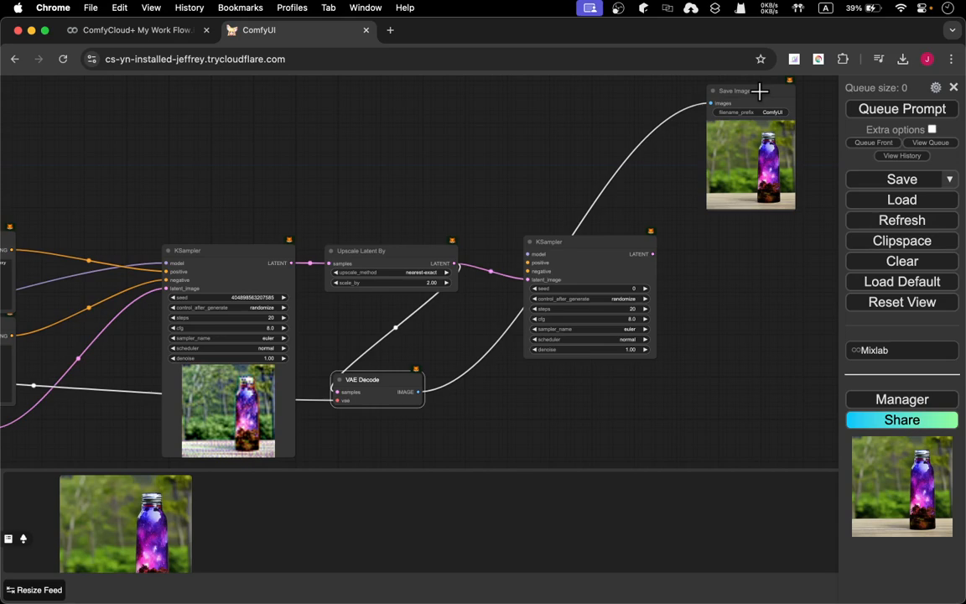
{"action": "left_click_drag", "start_coordinate": [759, 91], "coordinate": [494, 426]}
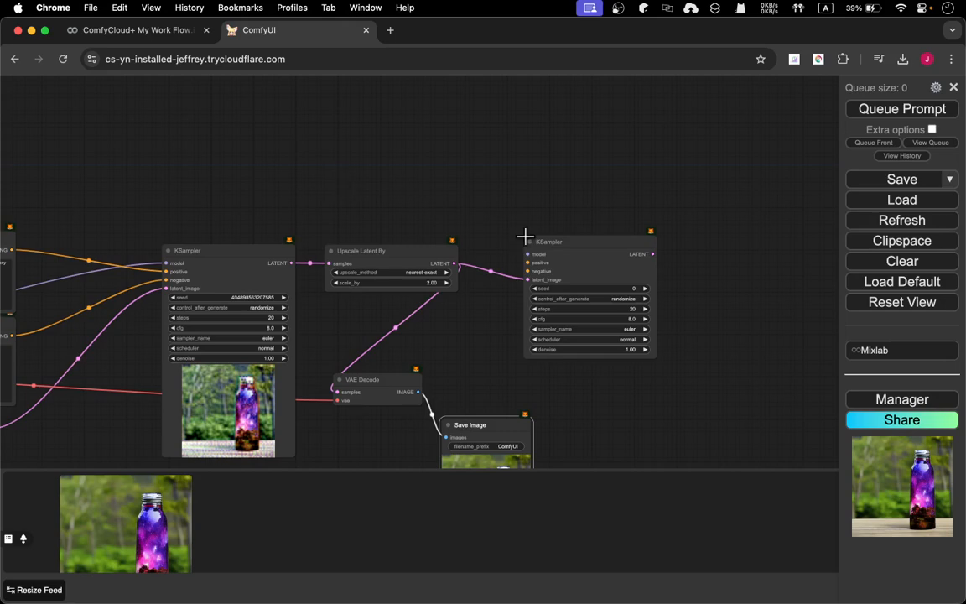
{"action": "left_click_drag", "start_coordinate": [350, 195], "coordinate": [468, 188]}
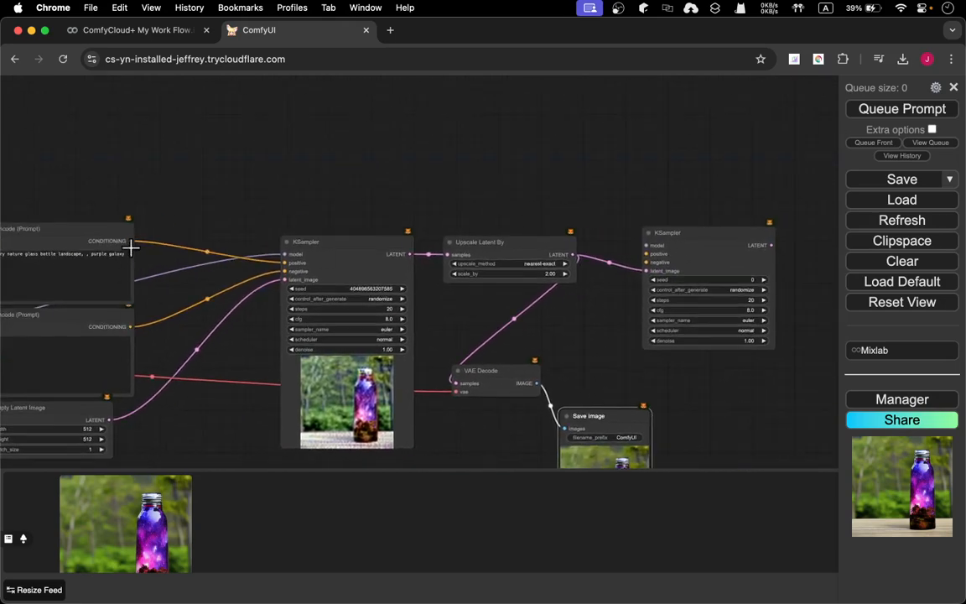
- Move both CLIP Text Encode nodes up and to the right, and connect their conditioning outputs to the second KSampler's positive and negative inputs
{"action": "left_click_drag", "start_coordinate": [101, 232], "coordinate": [171, 155]}
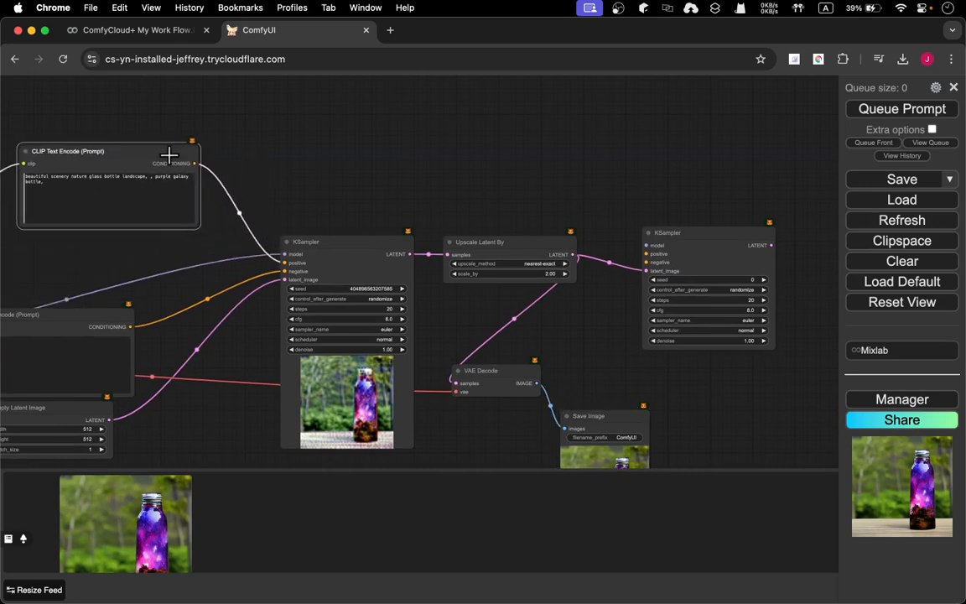
{"action": "left_click_drag", "start_coordinate": [67, 315], "coordinate": [134, 244]}
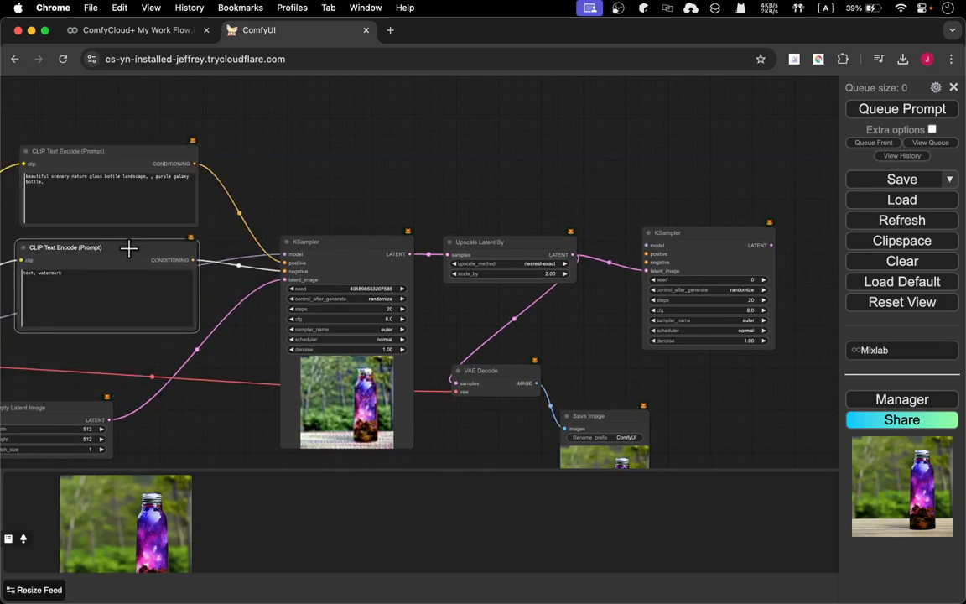
{"action": "left_click_drag", "start_coordinate": [195, 164], "coordinate": [647, 254]}
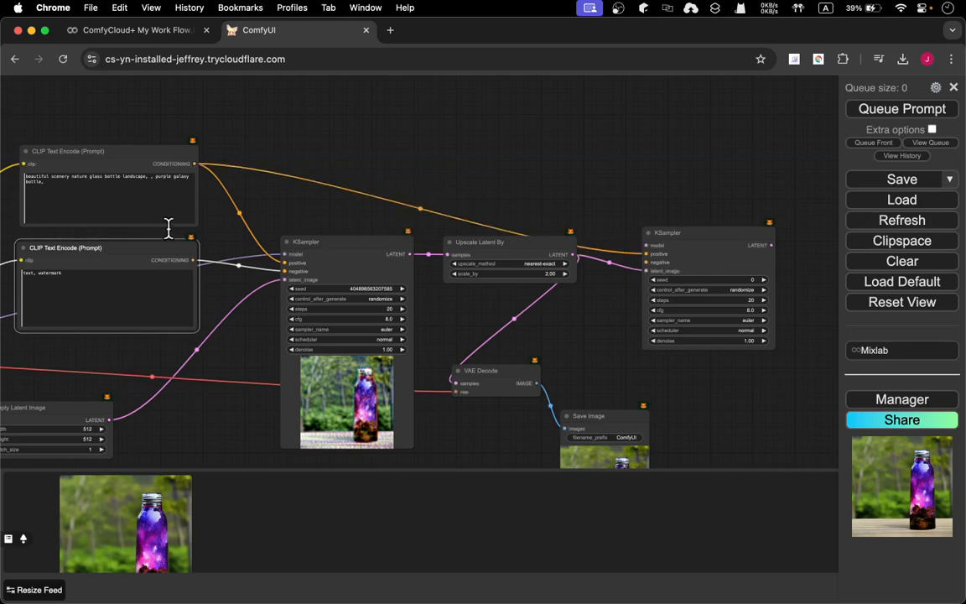
{"action": "left_click_drag", "start_coordinate": [194, 260], "coordinate": [646, 262]}
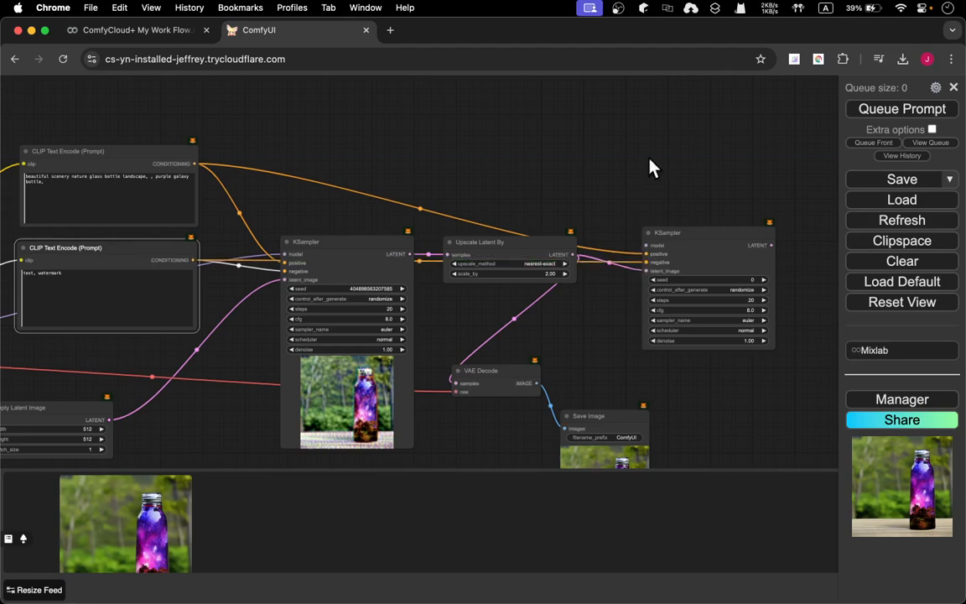
- Add a Reroute node above the first KSampler from Load Checkpoint's model output and connect it to the second KSampler's model input
{"action": "left_click_drag", "start_coordinate": [653, 168], "coordinate": [822, 218]}
{"action": "left_click_drag", "start_coordinate": [450, 199], "coordinate": [683, 176]}
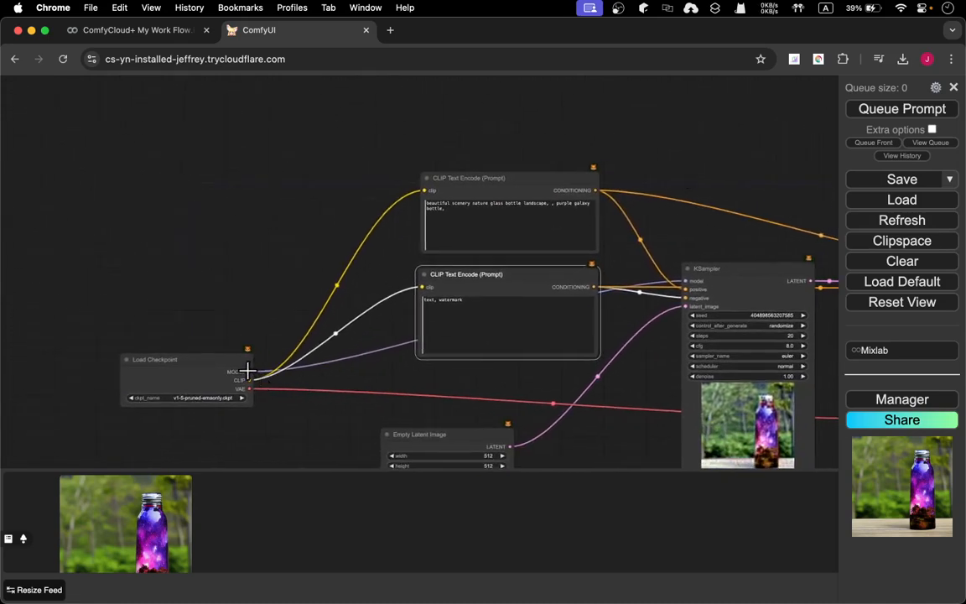
{"action": "left_click_drag", "start_coordinate": [248, 369], "coordinate": [695, 123]}
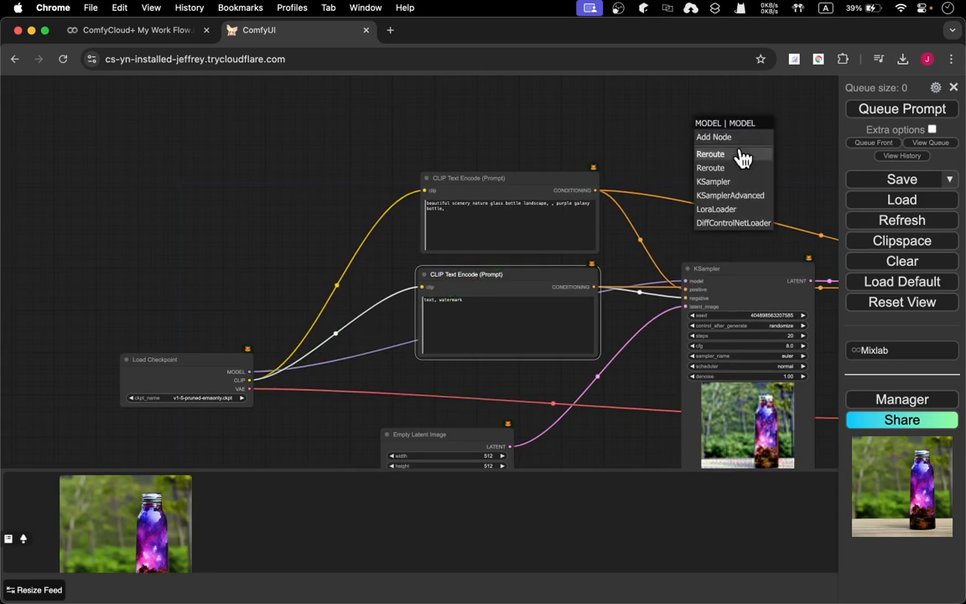
{"action": "left_click", "coordinate": [742, 156]}
{"action": "left_click_drag", "start_coordinate": [755, 183], "coordinate": [226, 176]}
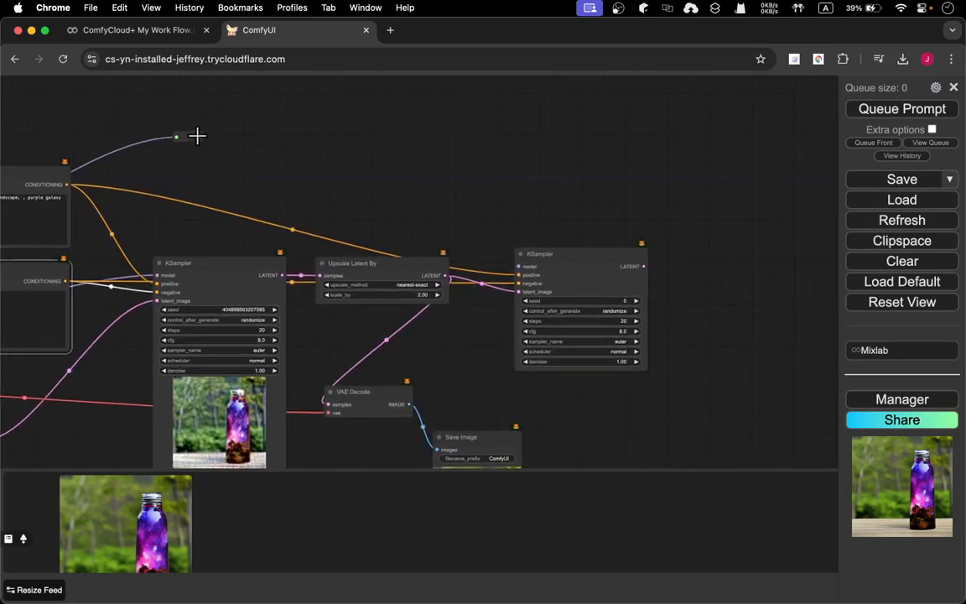
{"action": "left_click_drag", "start_coordinate": [200, 135], "coordinate": [518, 265]}
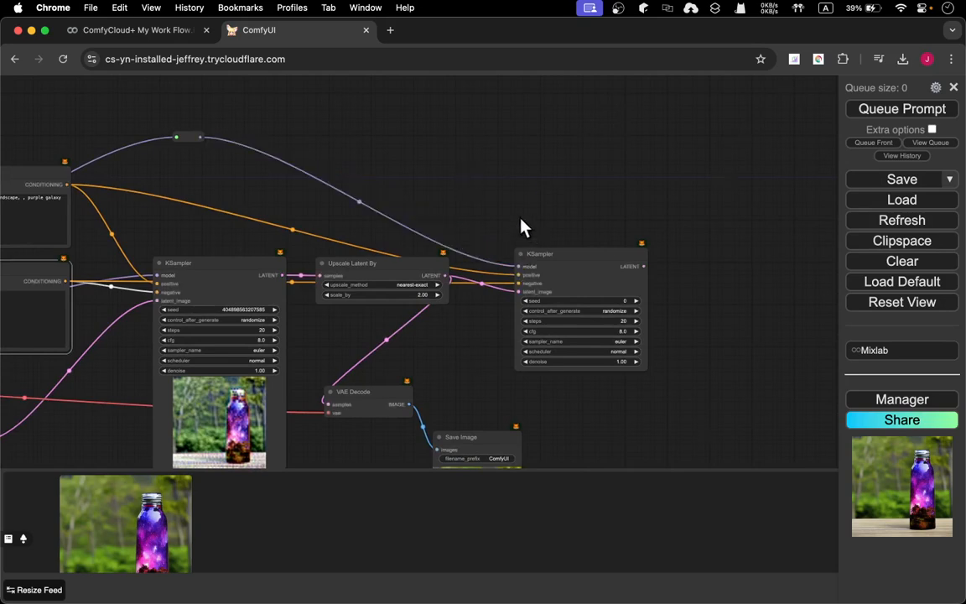
- Add a VAE Decode node to the right of the second KSampler, fed by its latent output
{"action": "left_click_drag", "start_coordinate": [520, 227], "coordinate": [334, 209]}
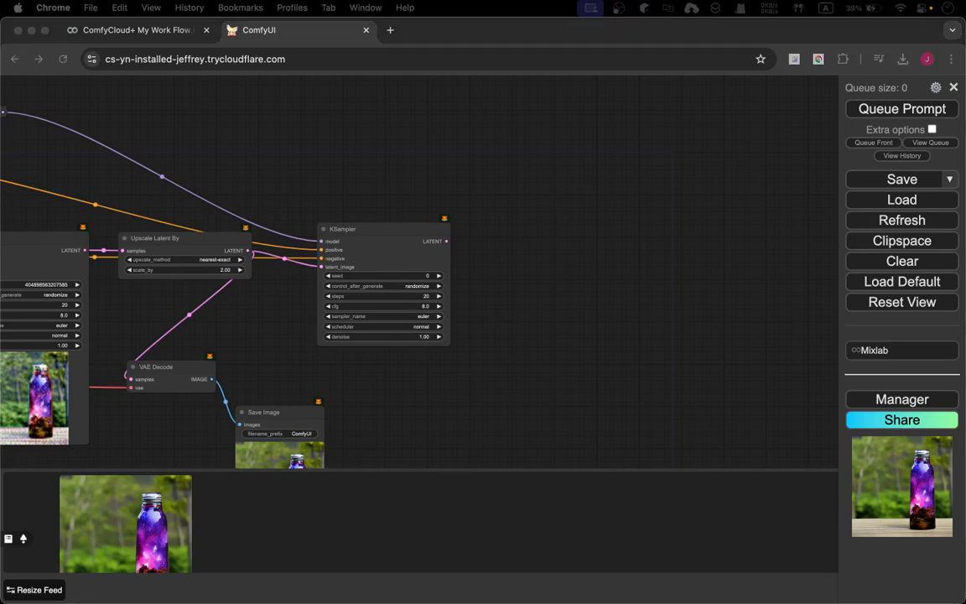
{"action": "left_click", "coordinate": [500, 343]}
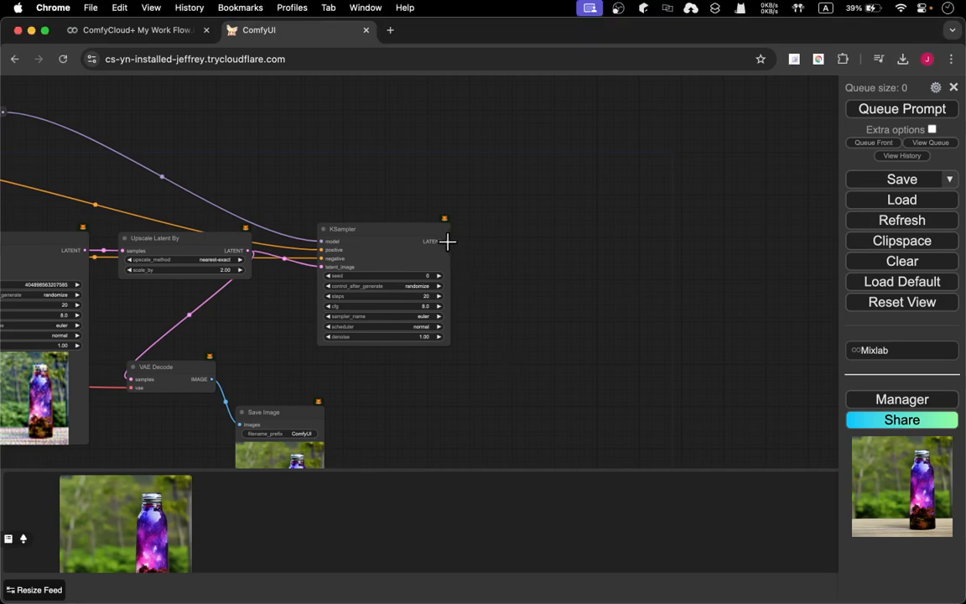
{"action": "left_click_drag", "start_coordinate": [447, 241], "coordinate": [582, 285]}
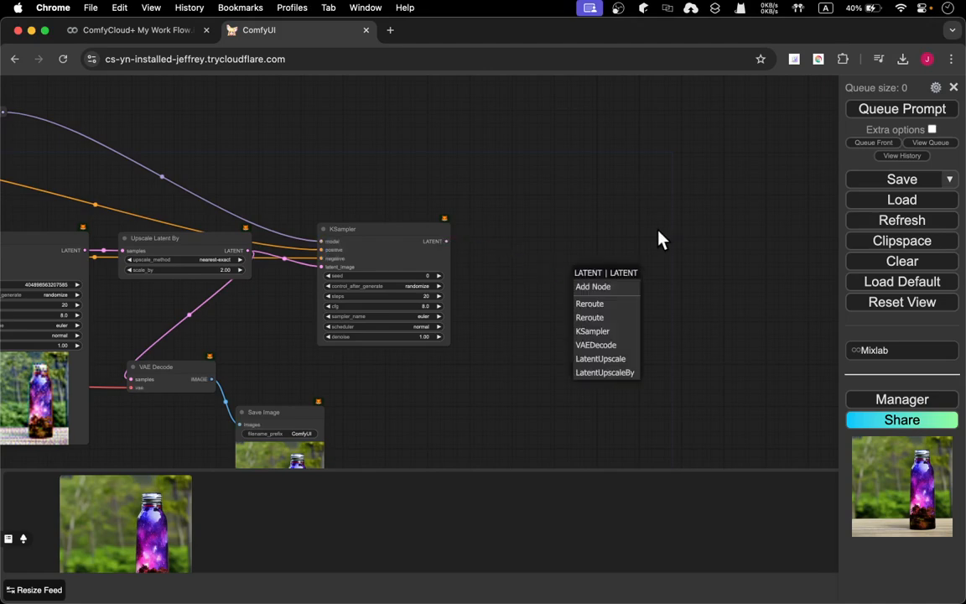
{"action": "left_click", "coordinate": [620, 344]}
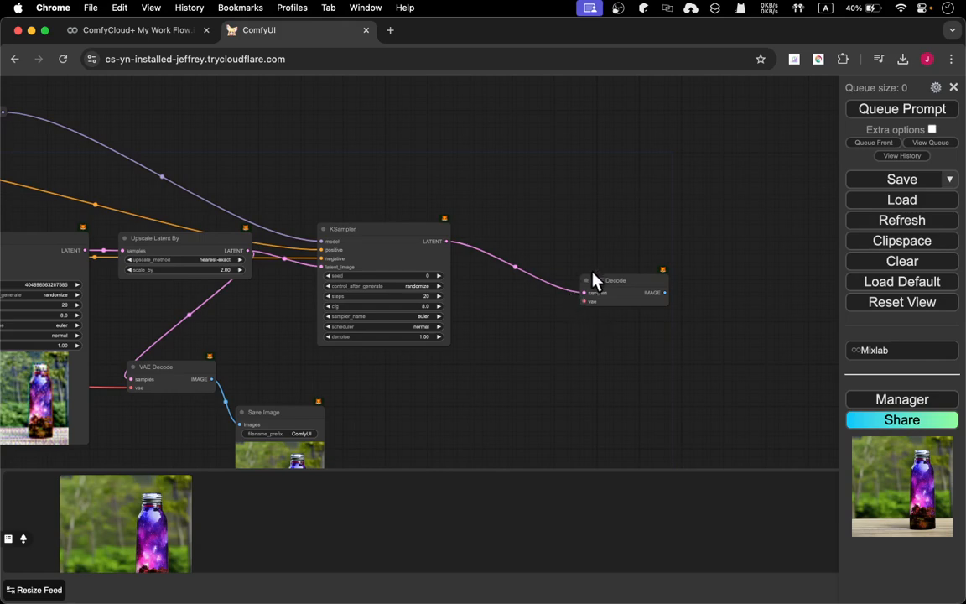
- Search the nodes for "vae" and add a Load VAE node below the new VAE Decode
{"action": "left_click_drag", "start_coordinate": [597, 265], "coordinate": [591, 237]}
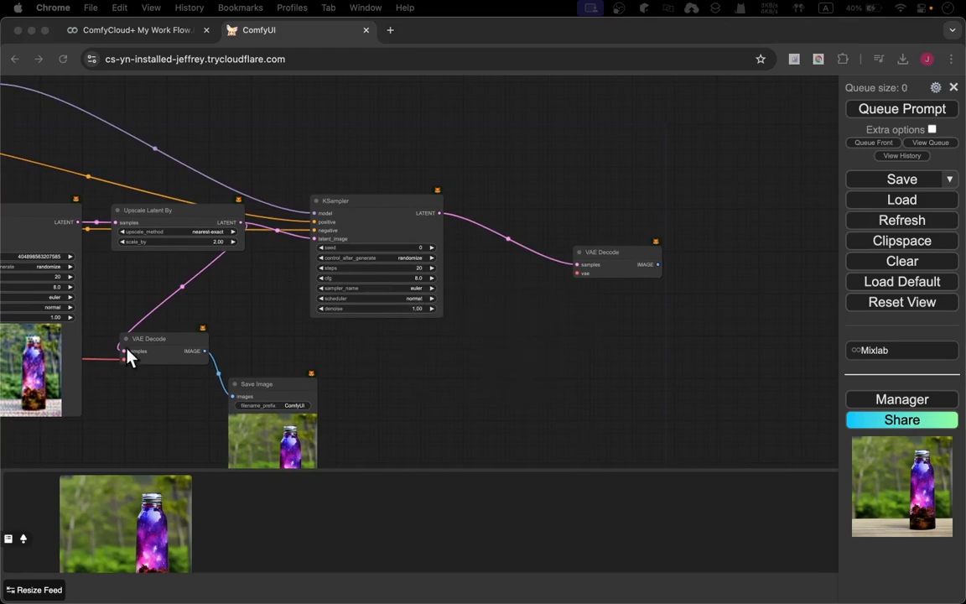
{"action": "double_click", "coordinate": [530, 330]}
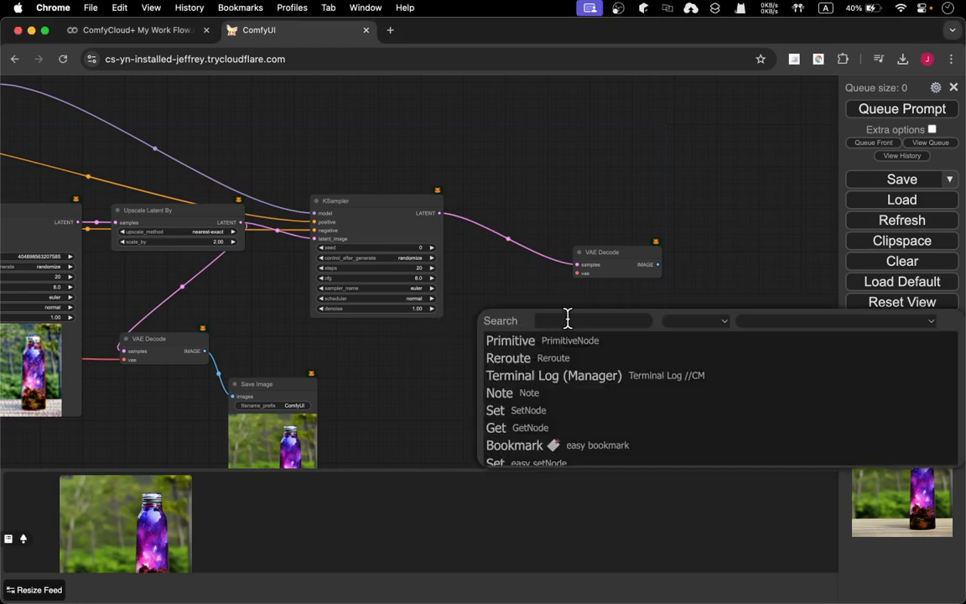
{"action": "type", "text": "vae"}
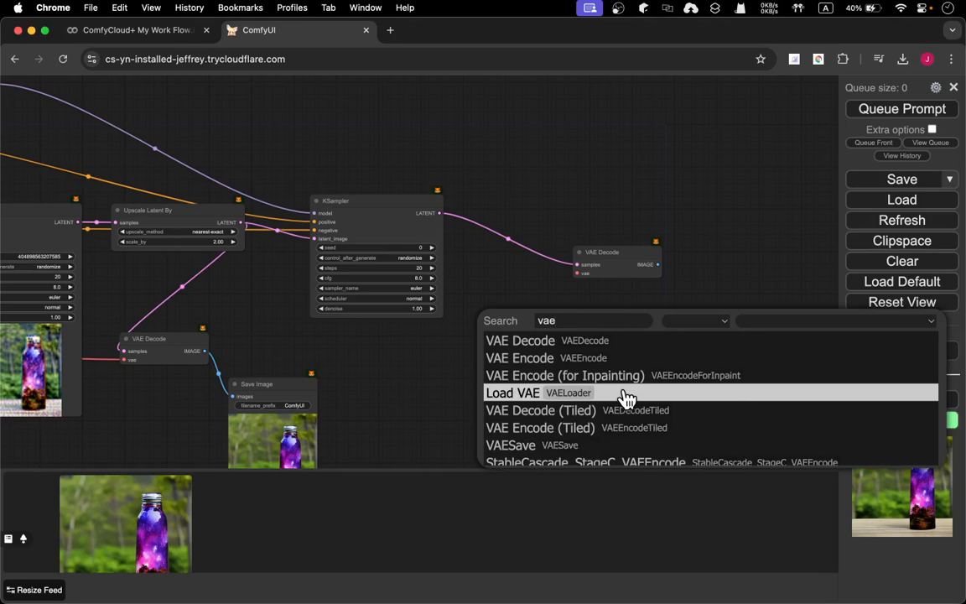
{"action": "left_click", "coordinate": [625, 394]}
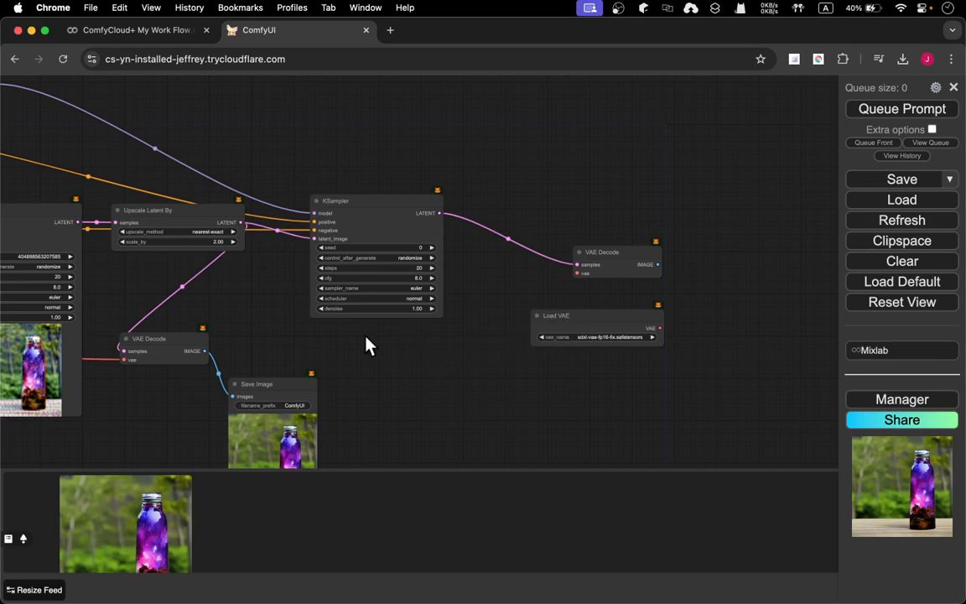
- Move Load VAE to the lower left of the new VAE Decode and connect its VAE output to the decoder's vae input
{"action": "left_click_drag", "start_coordinate": [369, 343], "coordinate": [771, 338]}
{"action": "left_click_drag", "start_coordinate": [298, 394], "coordinate": [660, 366]}
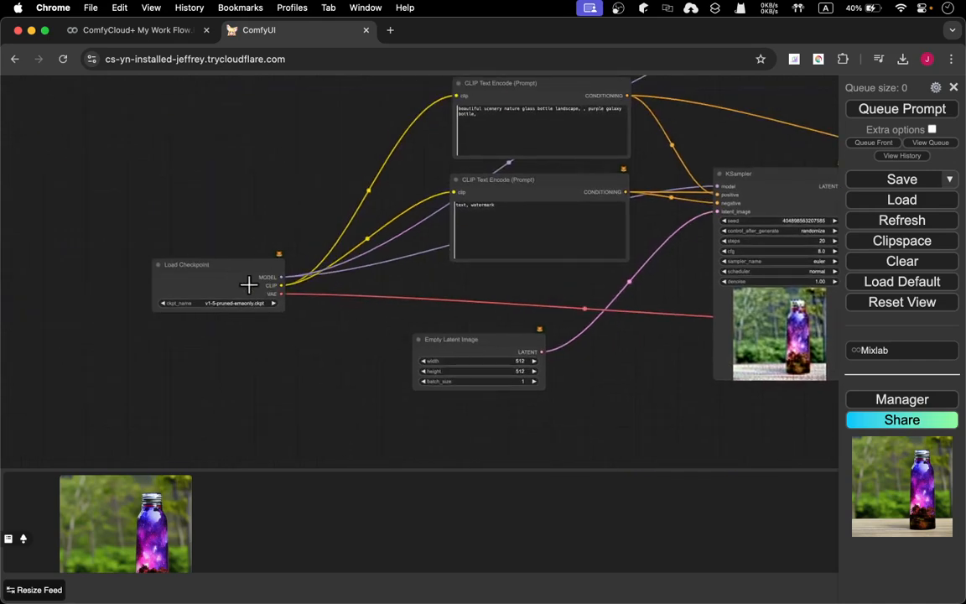
{"action": "left_click_drag", "start_coordinate": [571, 282], "coordinate": [238, 284]}
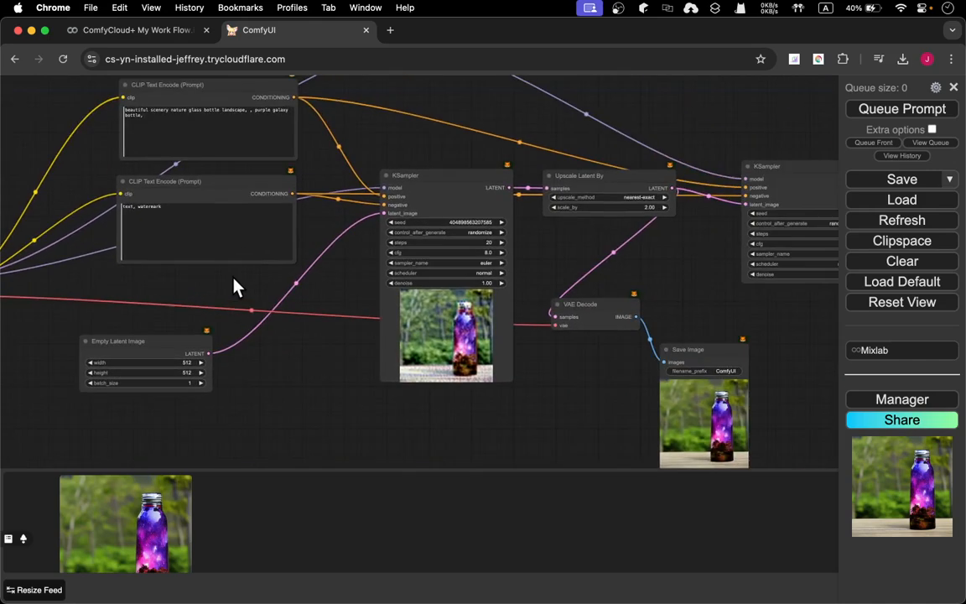
{"action": "left_click_drag", "start_coordinate": [659, 277], "coordinate": [330, 265]}
{"action": "left_click_drag", "start_coordinate": [556, 343], "coordinate": [476, 347]}
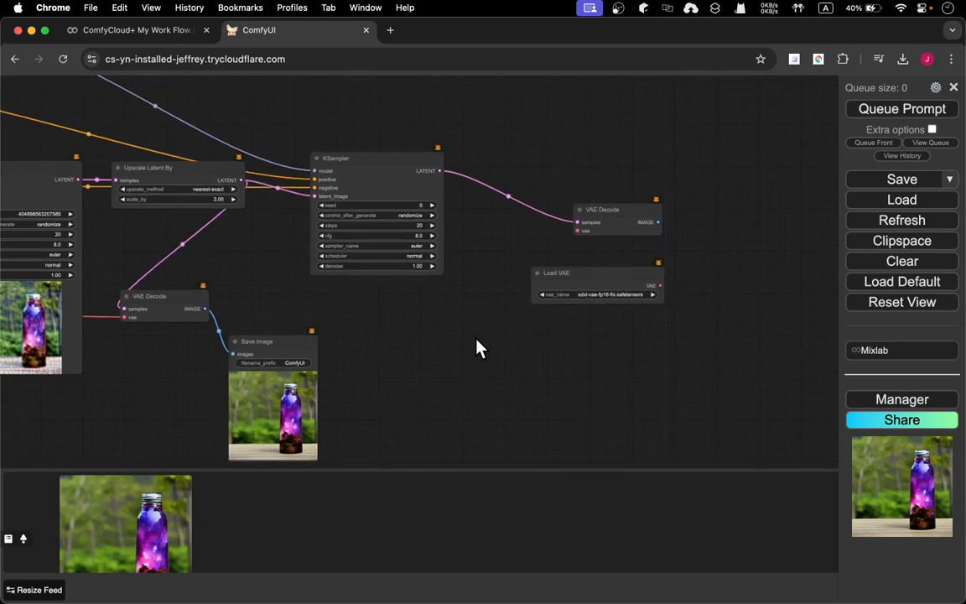
{"action": "left_click_drag", "start_coordinate": [576, 274], "coordinate": [468, 302]}
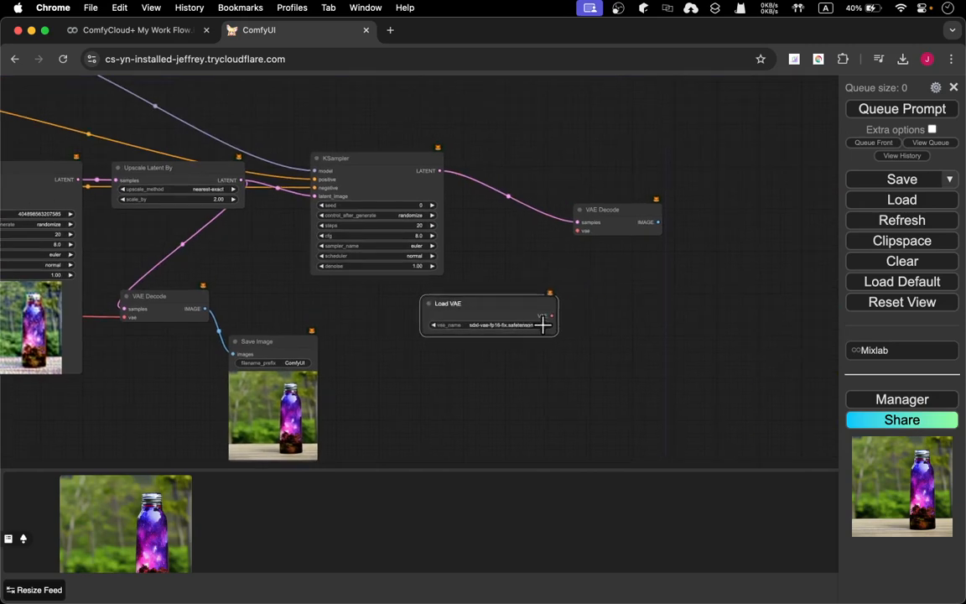
{"action": "left_click_drag", "start_coordinate": [551, 317], "coordinate": [577, 225]}
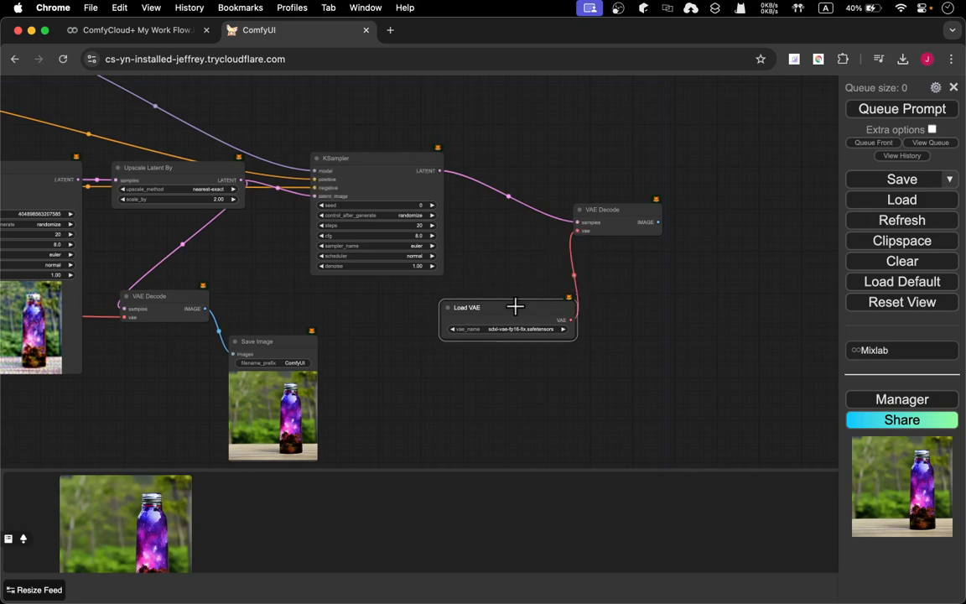
{"action": "left_click_drag", "start_coordinate": [513, 306], "coordinate": [498, 320]}
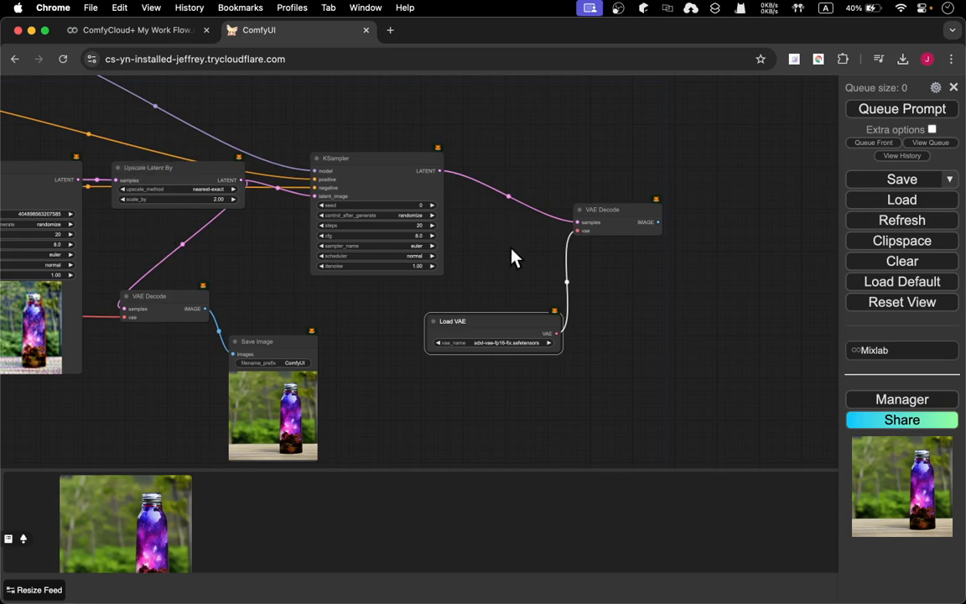
- Add a Save Image node fed by the second VAE Decode's image output
{"action": "left_click_drag", "start_coordinate": [719, 287], "coordinate": [571, 323]}
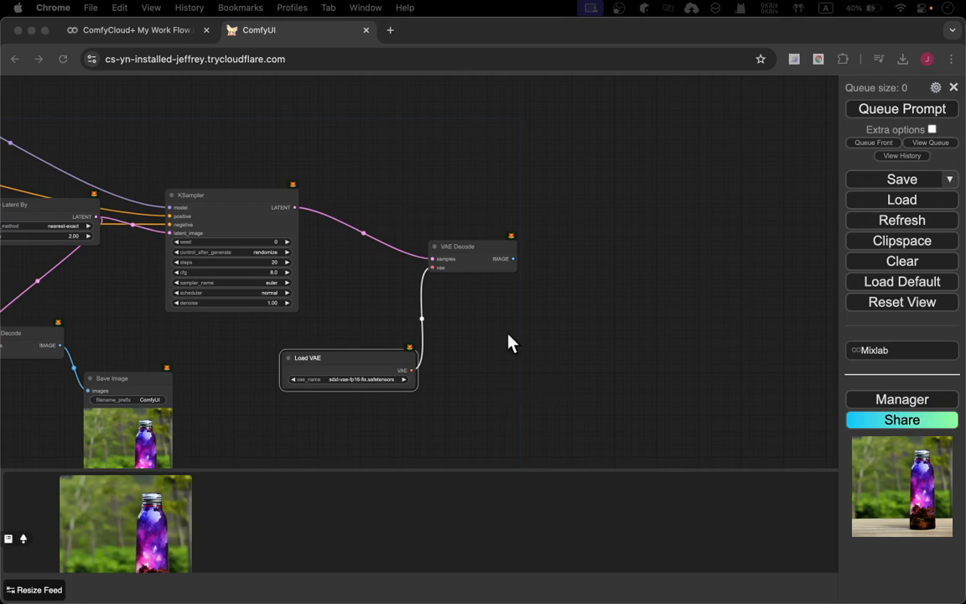
{"action": "left_click", "coordinate": [517, 269]}
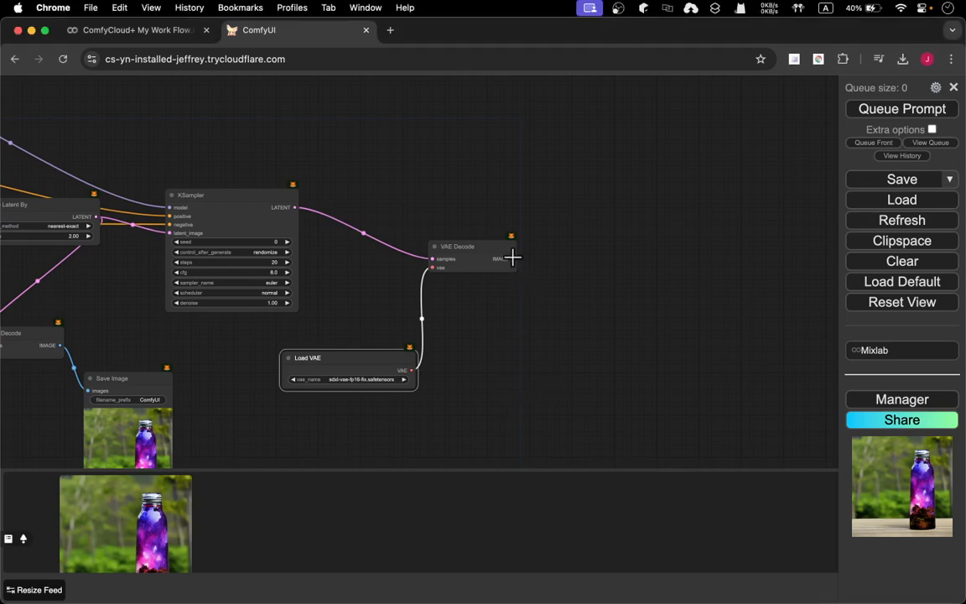
{"action": "left_click_drag", "start_coordinate": [513, 258], "coordinate": [597, 214]}
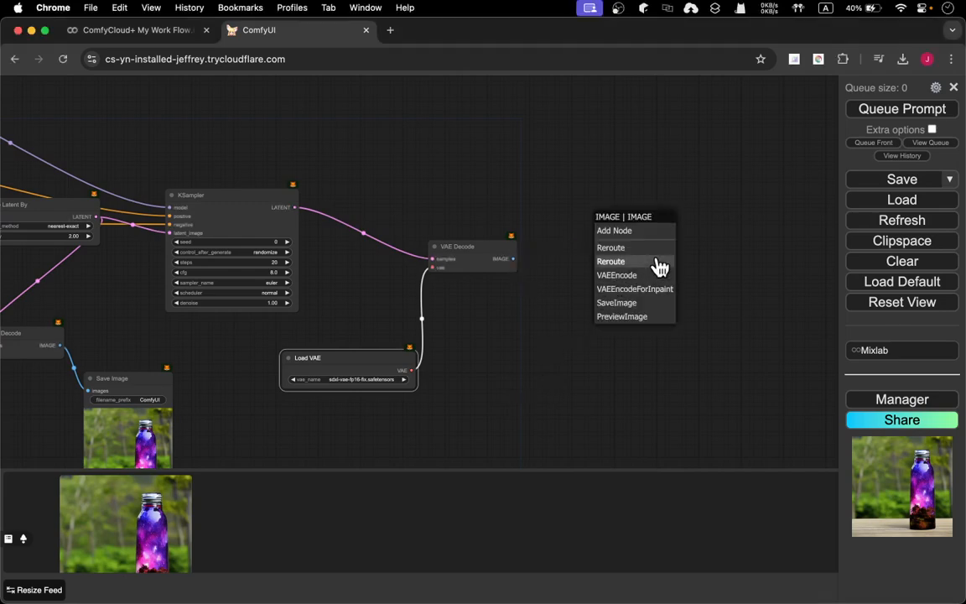
{"action": "left_click", "coordinate": [617, 303]}
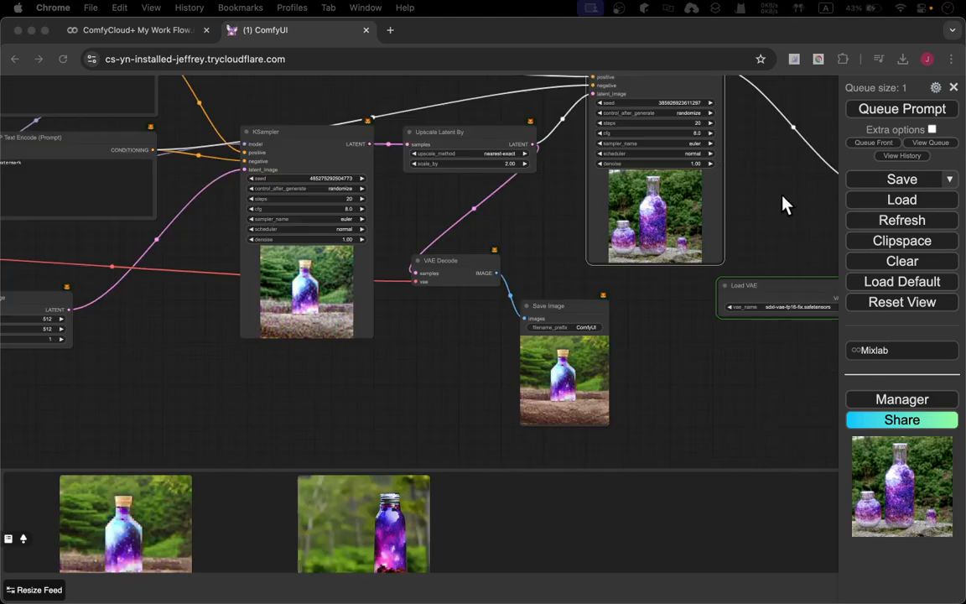
- Examine the second KSampler's preview image up close and compare it with the first KSampler's preview and the Upscale Latent By node
{"action": "left_click_drag", "start_coordinate": [760, 230], "coordinate": [467, 283]}
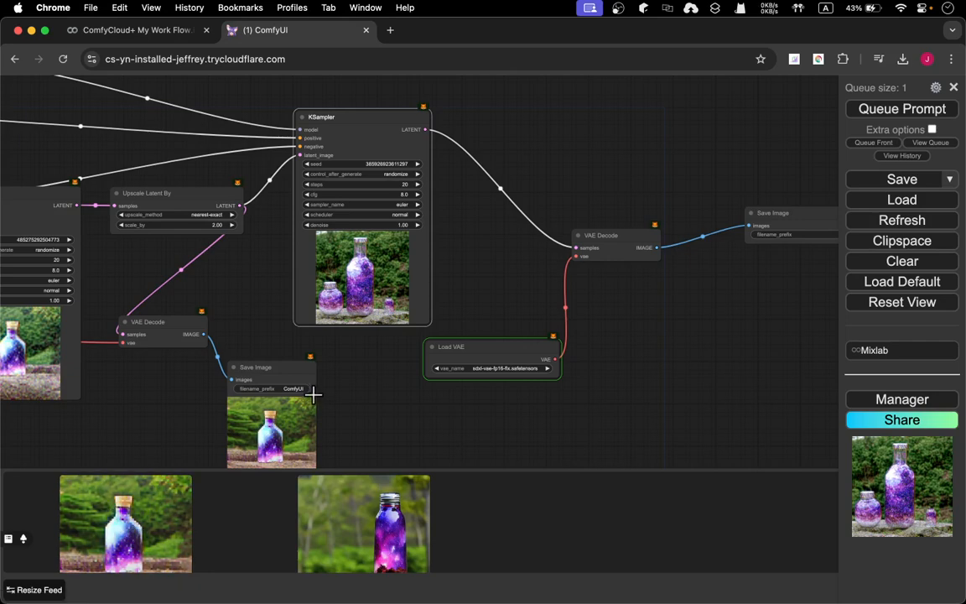
{"action": "scroll", "coordinate": [349, 266], "scroll_direction": "down", "scroll_amount": 3}
{"action": "scroll", "coordinate": [336, 285], "scroll_direction": "up", "scroll_amount": 10}
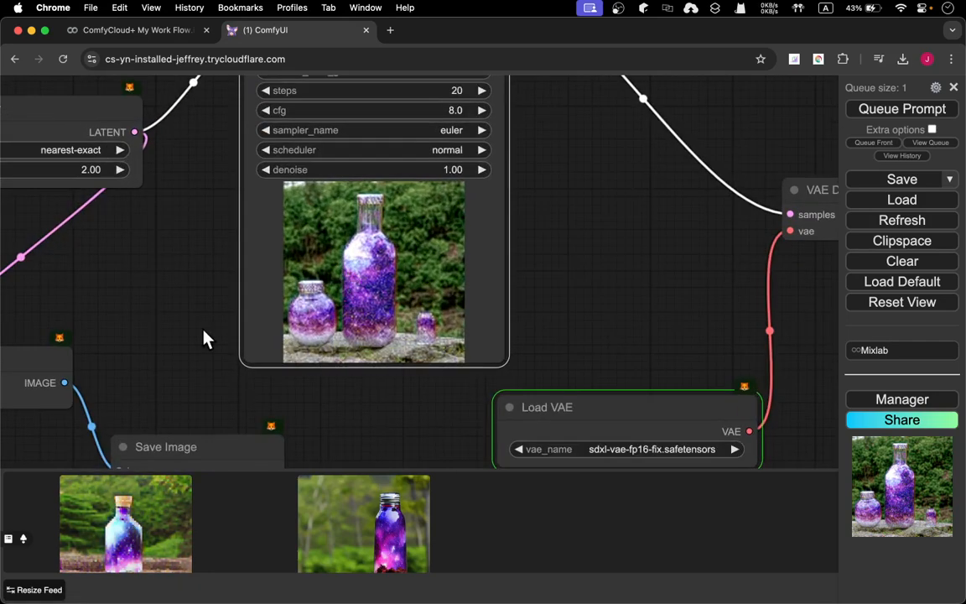
{"action": "left_click_drag", "start_coordinate": [206, 339], "coordinate": [271, 429]}
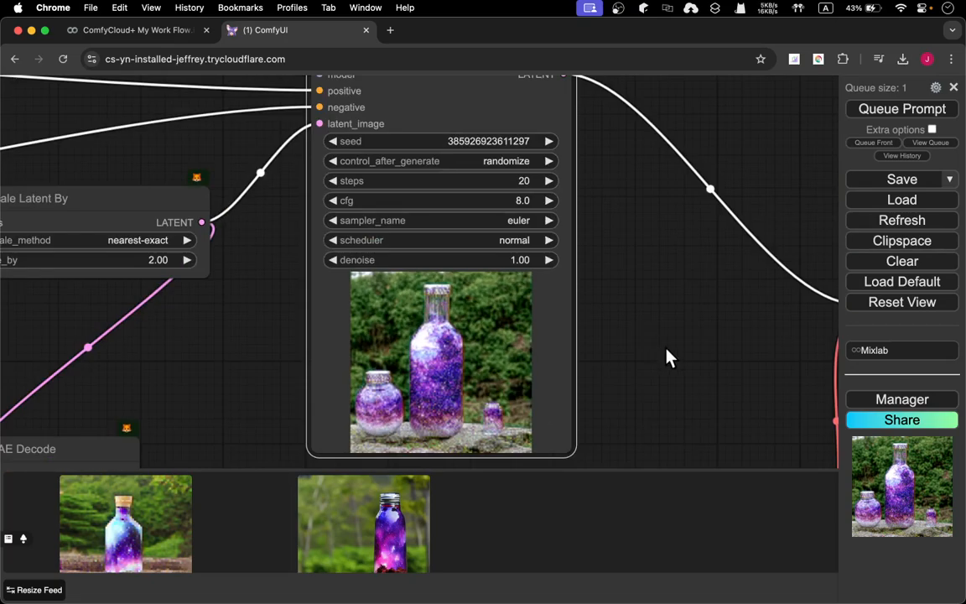
{"action": "left_click_drag", "start_coordinate": [669, 356], "coordinate": [357, 279]}
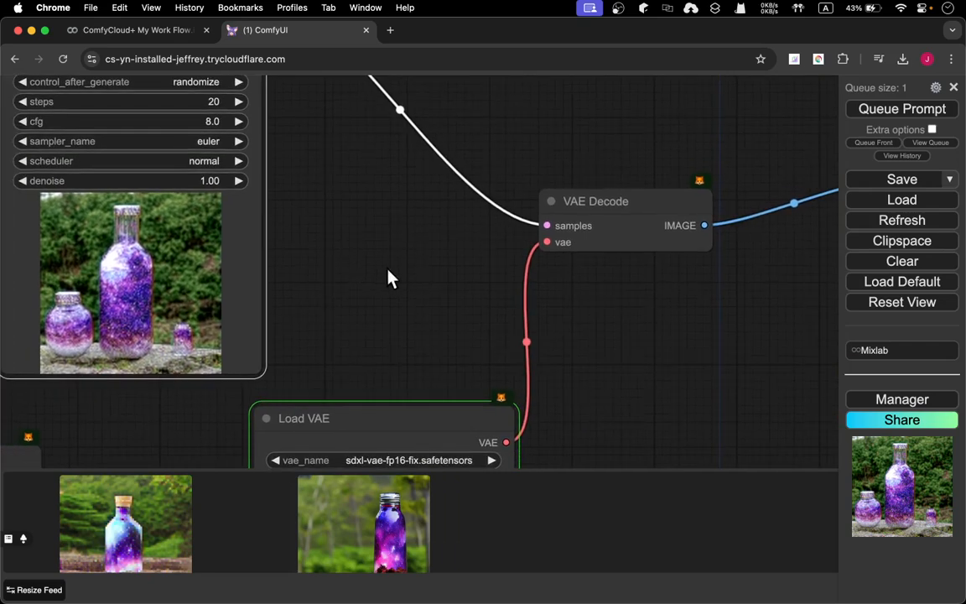
{"action": "left_click_drag", "start_coordinate": [340, 299], "coordinate": [586, 317]}
{"action": "scroll", "coordinate": [381, 319], "scroll_direction": "up", "scroll_amount": 10}
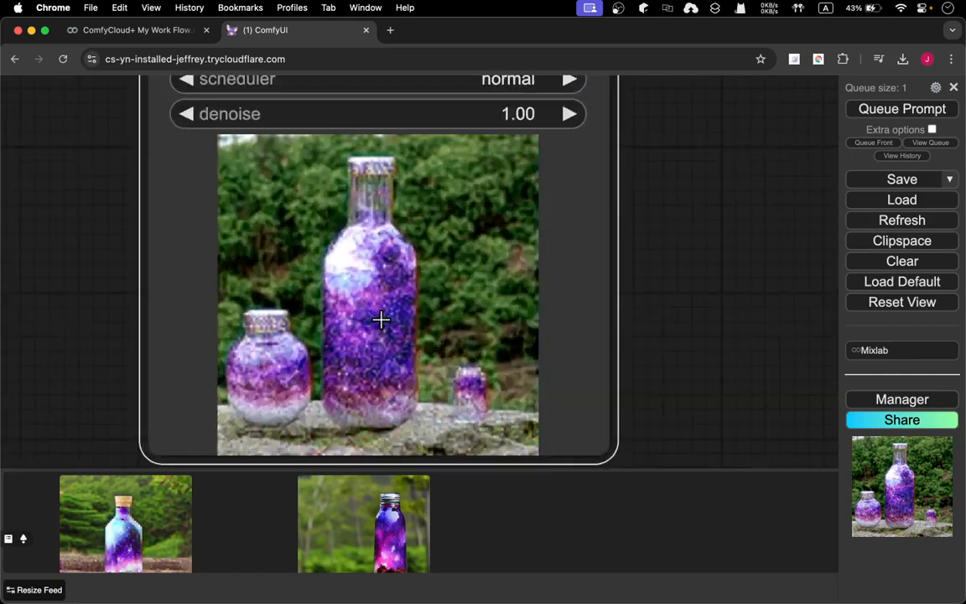
{"action": "scroll", "coordinate": [381, 318], "scroll_direction": "down", "scroll_amount": 9}
{"action": "scroll", "coordinate": [381, 319], "scroll_direction": "up", "scroll_amount": 5}
{"action": "scroll", "coordinate": [317, 316], "scroll_direction": "down", "scroll_amount": 8}
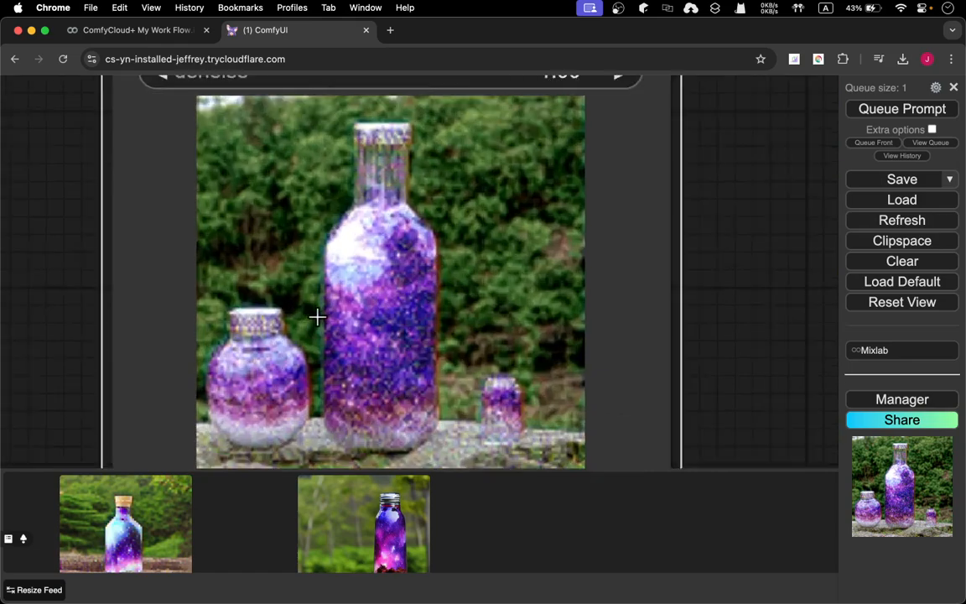
{"action": "left_click_drag", "start_coordinate": [188, 322], "coordinate": [540, 267]}
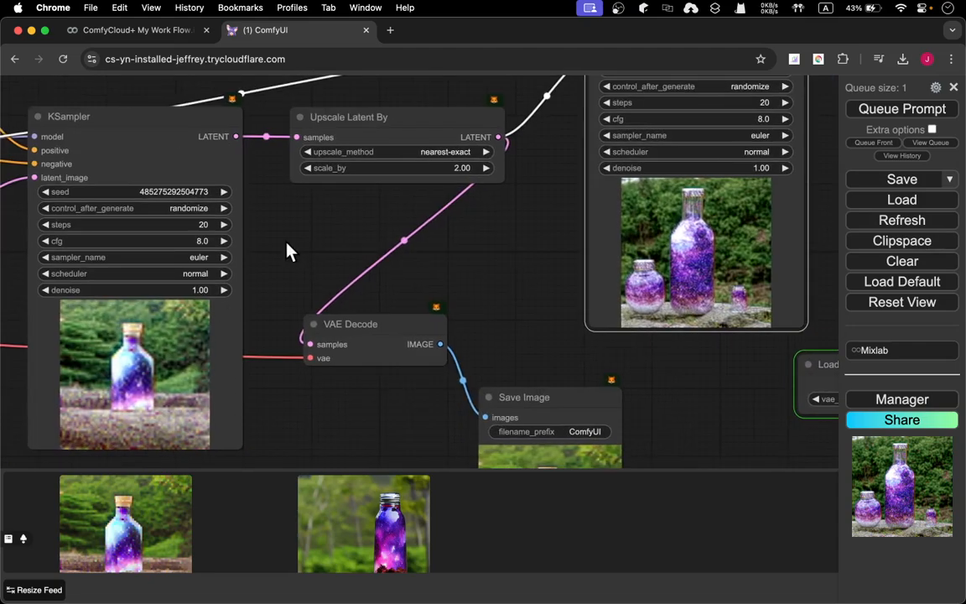
{"action": "left_click_drag", "start_coordinate": [287, 251], "coordinate": [535, 369]}
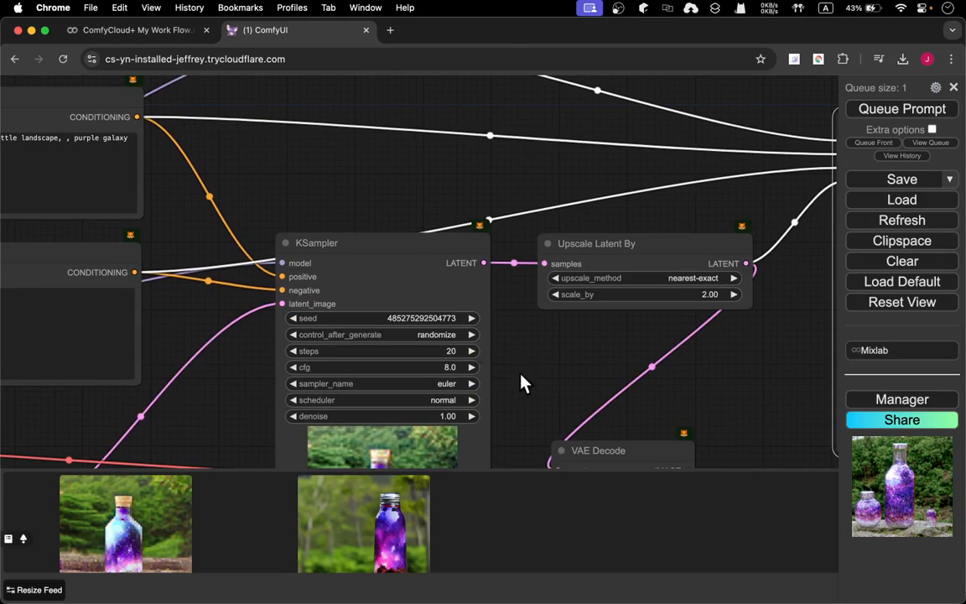
{"action": "left_click_drag", "start_coordinate": [546, 373], "coordinate": [546, 373]}
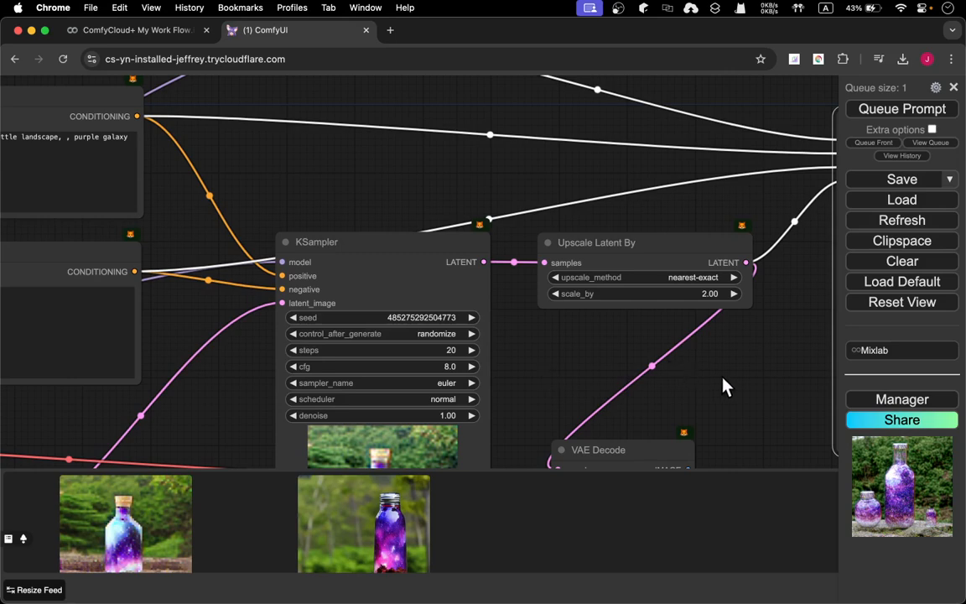
{"action": "left_click_drag", "start_coordinate": [727, 388], "coordinate": [305, 363]}
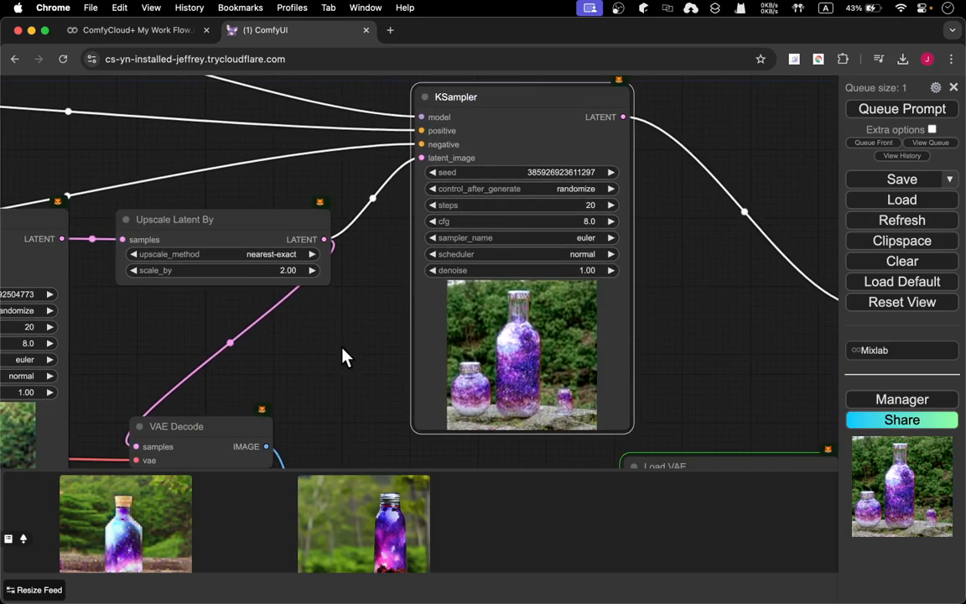
{"action": "left_click", "coordinate": [585, 270]}
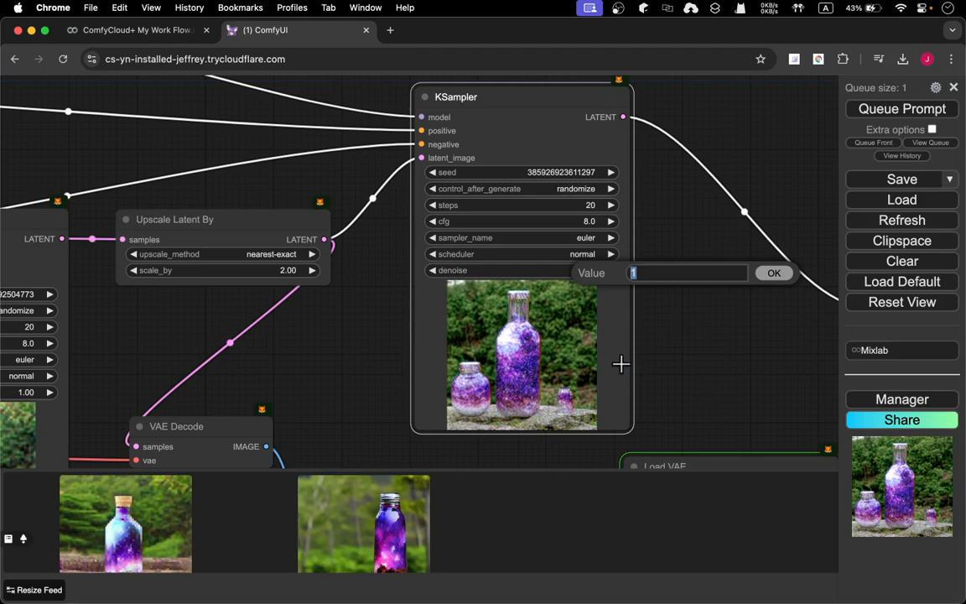
{"action": "left_click", "coordinate": [686, 411]}
{"action": "left_click", "coordinate": [763, 273]}
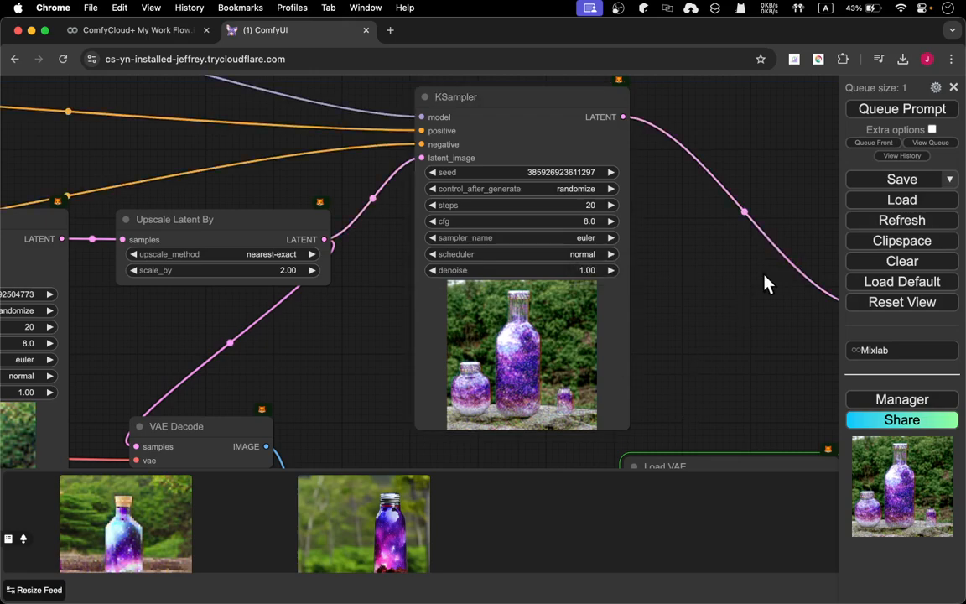
- View the queue to check whether the current job is still running, and close the queue list
{"action": "scroll", "coordinate": [722, 289], "scroll_direction": "down", "scroll_amount": 8}
{"action": "scroll", "coordinate": [734, 310], "scroll_direction": "up", "scroll_amount": 5}
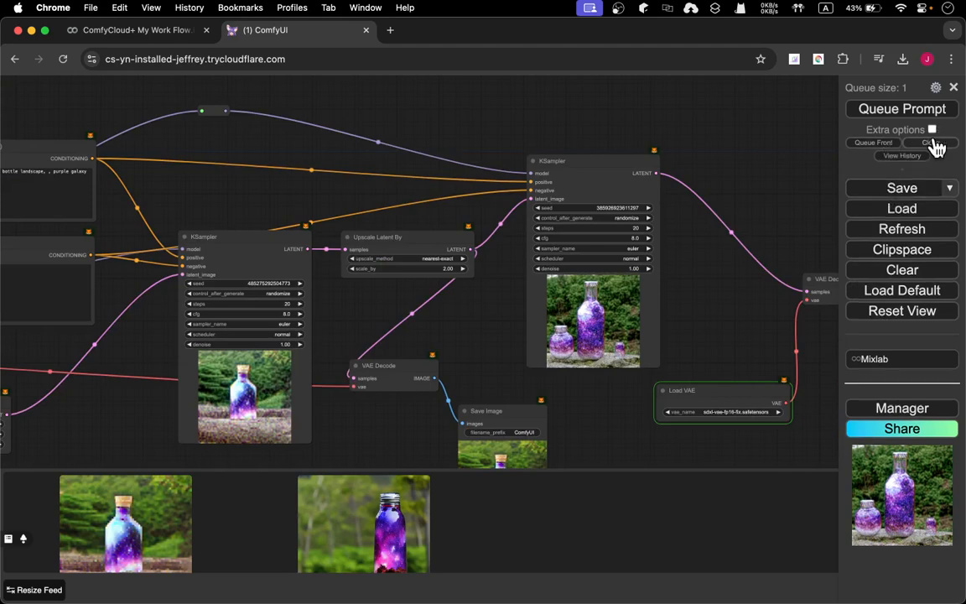
{"action": "left_click", "coordinate": [936, 145]}
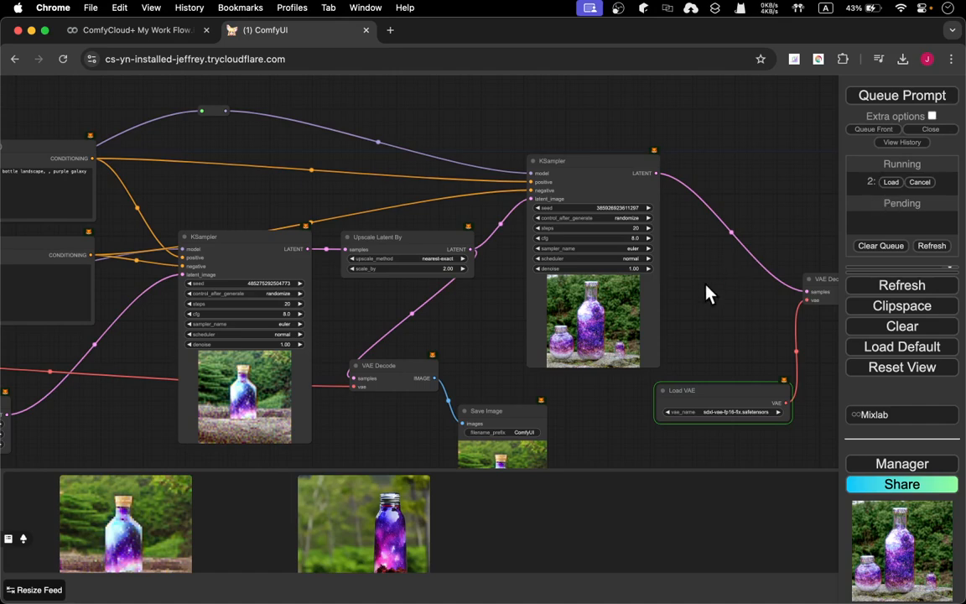
{"action": "left_click_drag", "start_coordinate": [752, 331], "coordinate": [557, 321]}
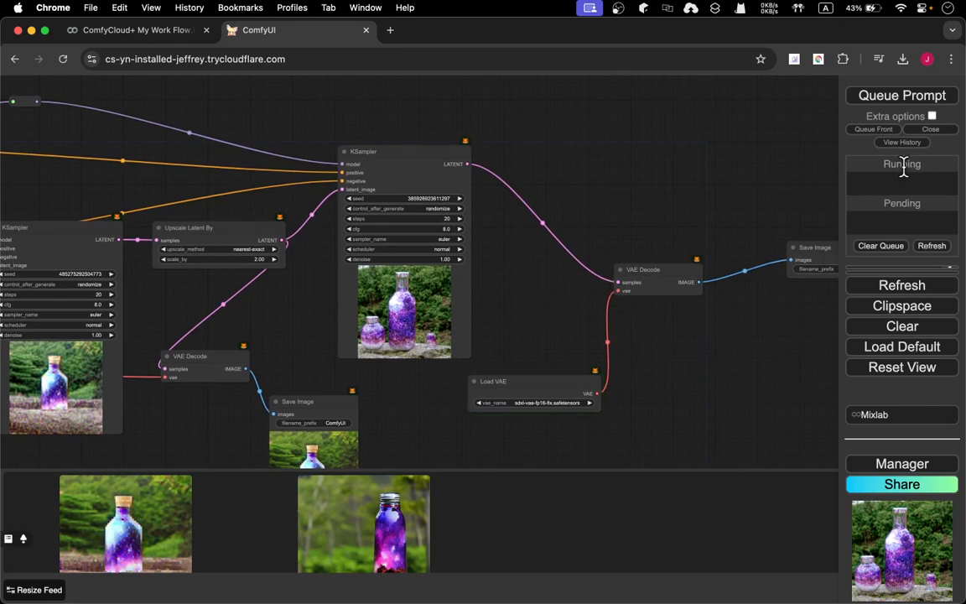
{"action": "left_click", "coordinate": [926, 132]}
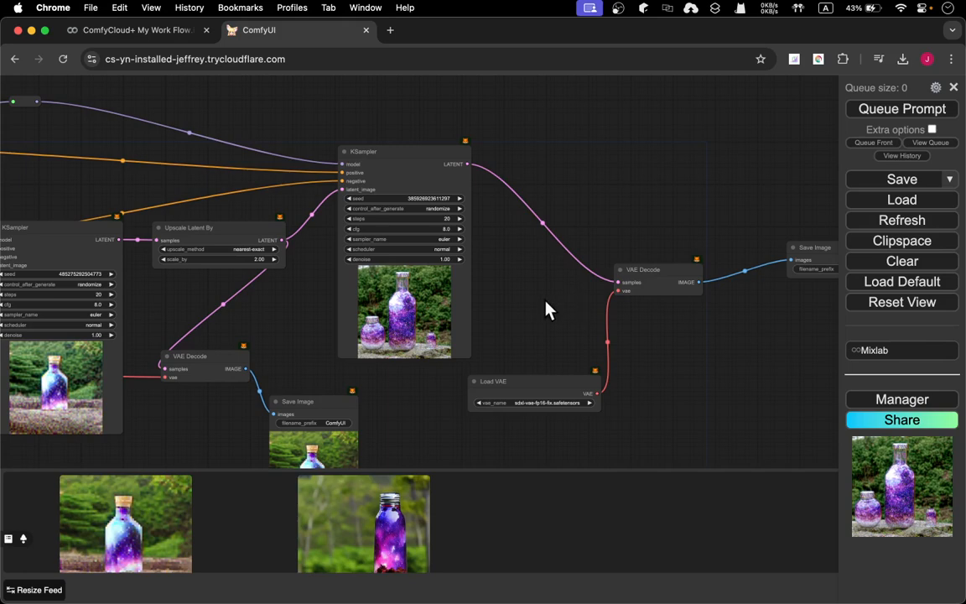
- Set the second KSampler's denoise to 0.5
{"action": "left_click", "coordinate": [438, 259]}
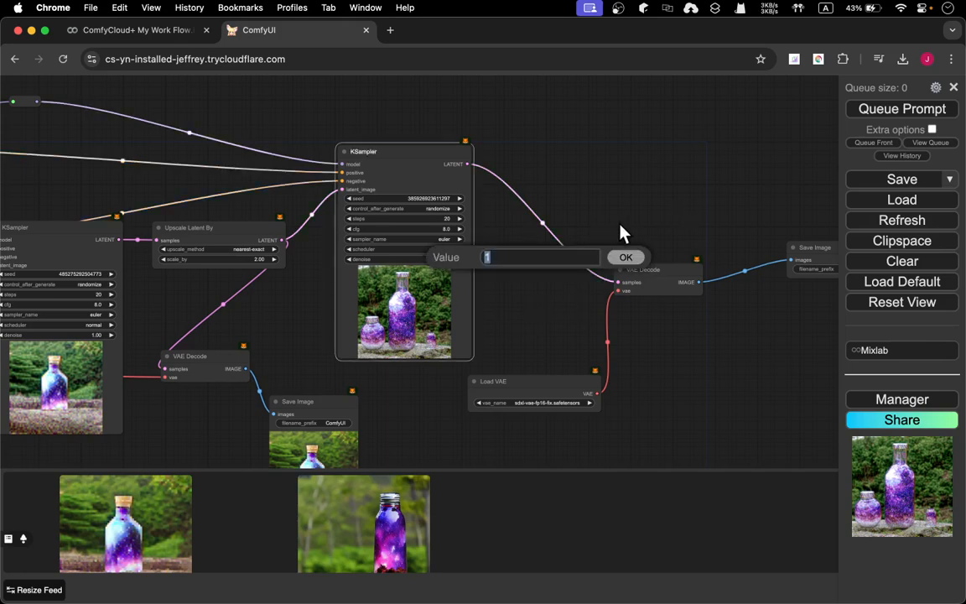
{"action": "type", "text": "0.5"}
{"action": "left_click", "coordinate": [621, 258]}
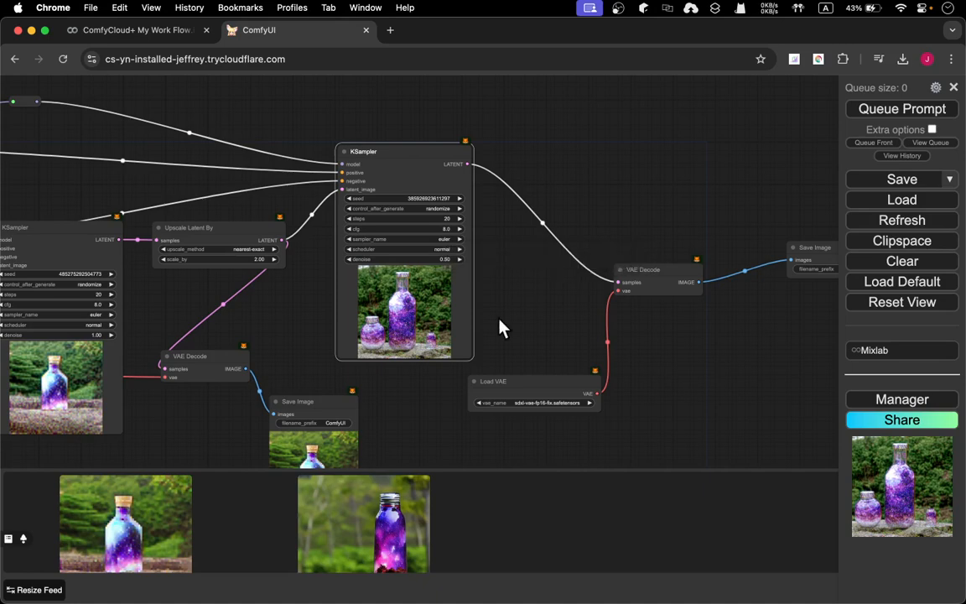
- Change the Upscale Latent By node's upscale_method to bislerp
{"action": "left_click_drag", "start_coordinate": [500, 328], "coordinate": [600, 295]}
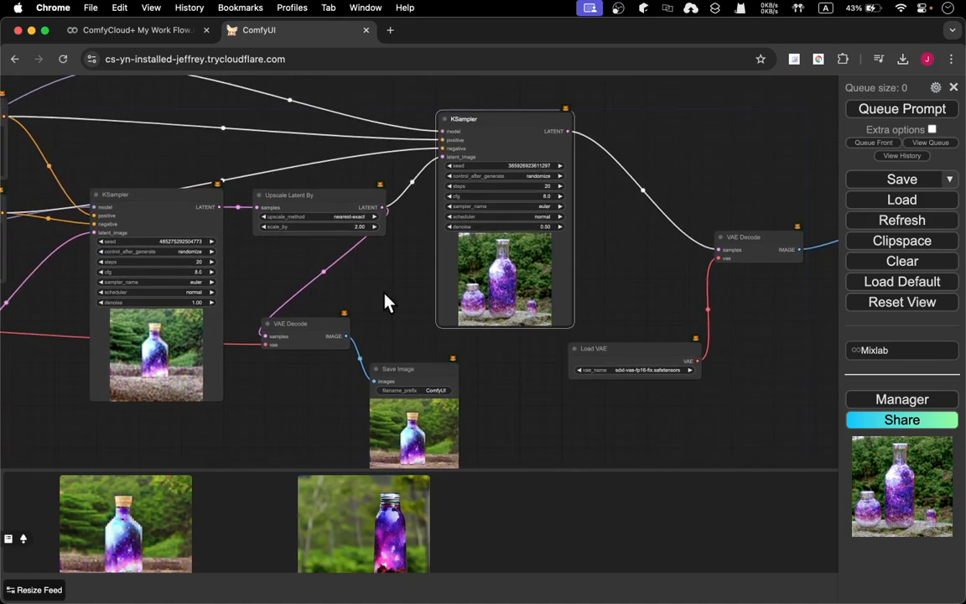
{"action": "left_click_drag", "start_coordinate": [388, 302], "coordinate": [554, 278]}
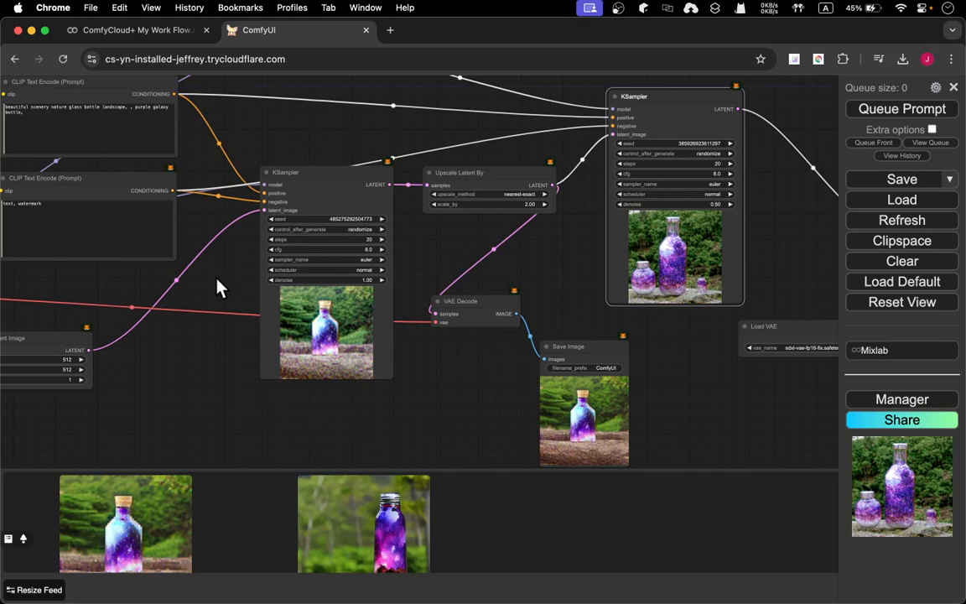
{"action": "left_click_drag", "start_coordinate": [218, 288], "coordinate": [225, 302]}
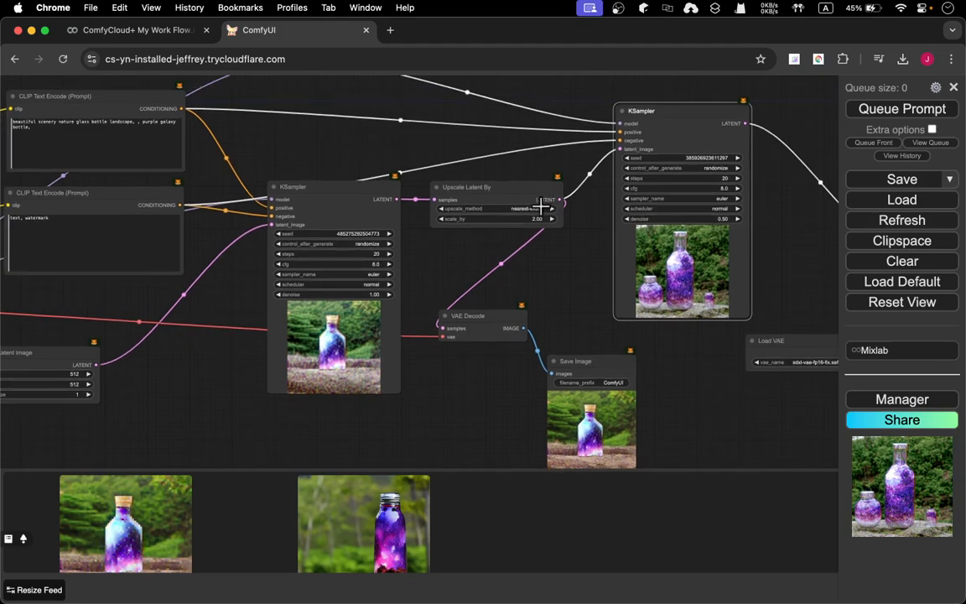
{"action": "left_click", "coordinate": [490, 208]}
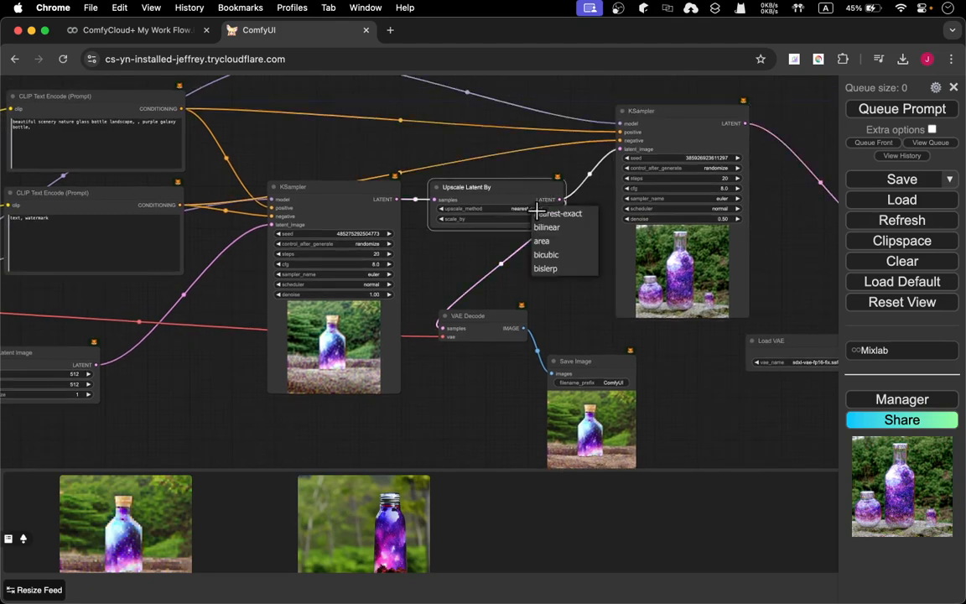
{"action": "left_click", "coordinate": [560, 267]}
{"action": "scroll", "coordinate": [523, 208], "scroll_direction": "up", "scroll_amount": 10}
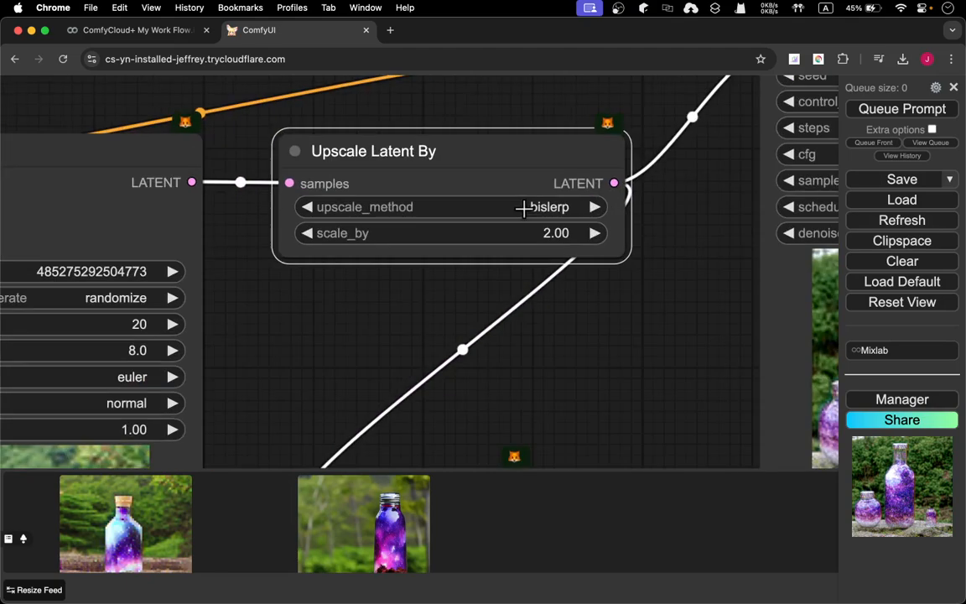
{"action": "scroll", "coordinate": [552, 208], "scroll_direction": "down", "scroll_amount": 10}
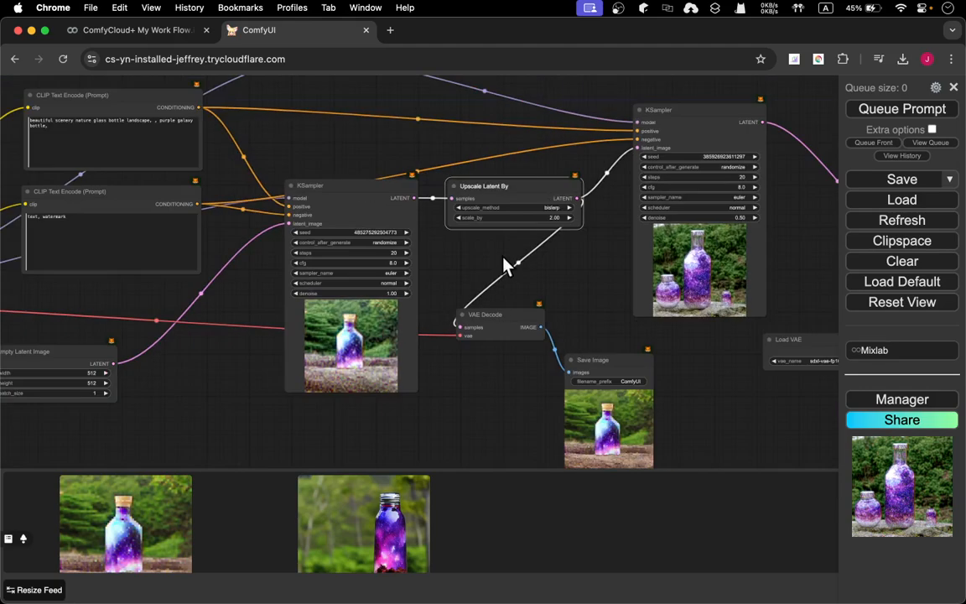
- Disconnect the Load VAE link from the second VAE Decode's vae input
{"action": "left_click_drag", "start_coordinate": [460, 267], "coordinate": [586, 314]}
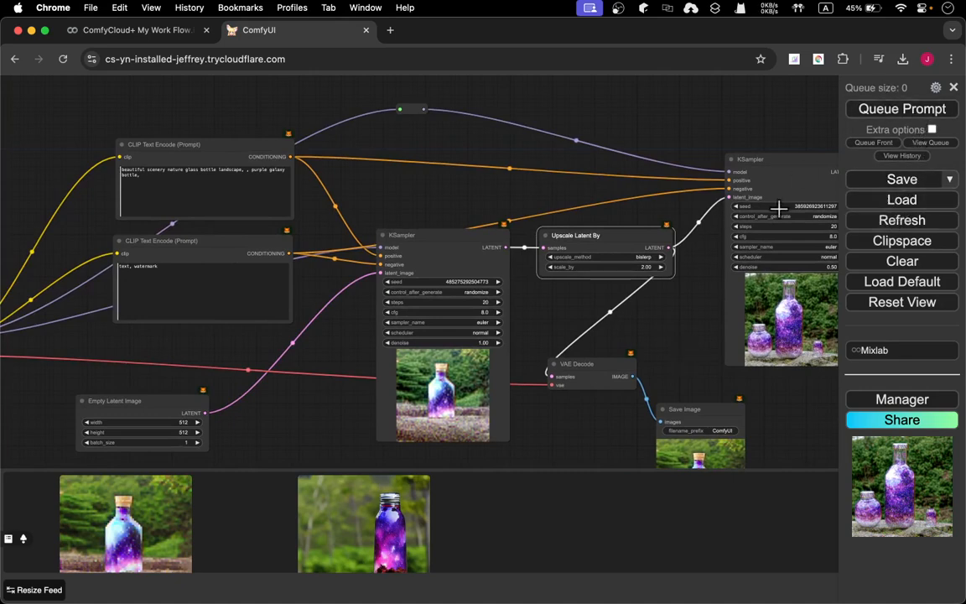
{"action": "left_click_drag", "start_coordinate": [688, 338], "coordinate": [546, 233]}
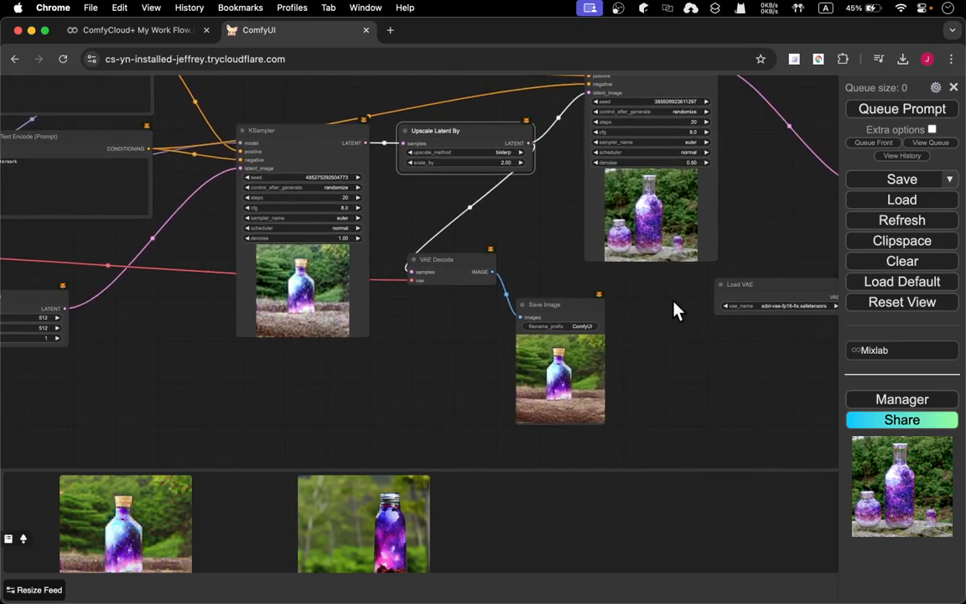
{"action": "left_click_drag", "start_coordinate": [686, 317], "coordinate": [530, 285]}
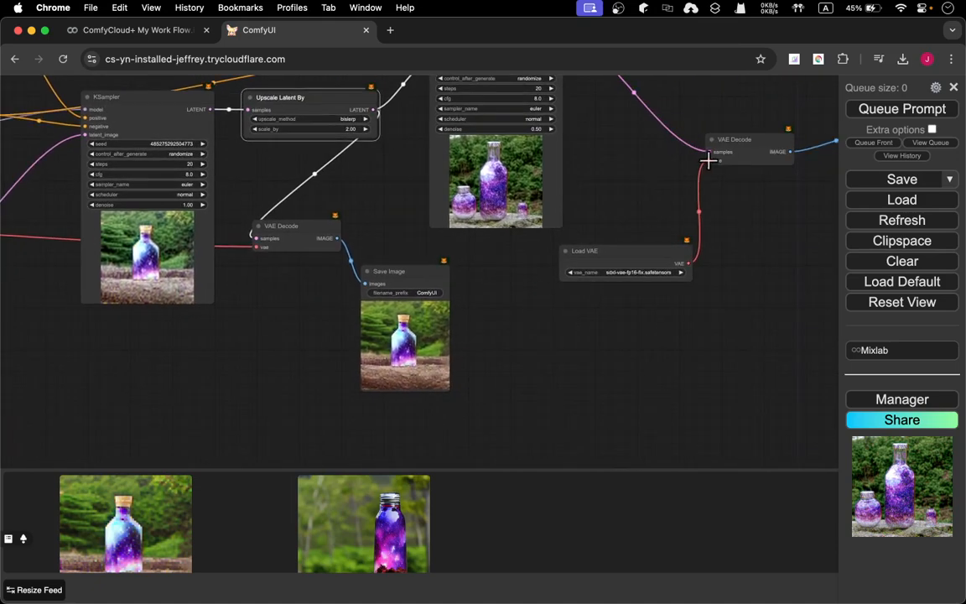
{"action": "left_click_drag", "start_coordinate": [709, 159], "coordinate": [745, 269]}
{"action": "left_click", "coordinate": [620, 218]}
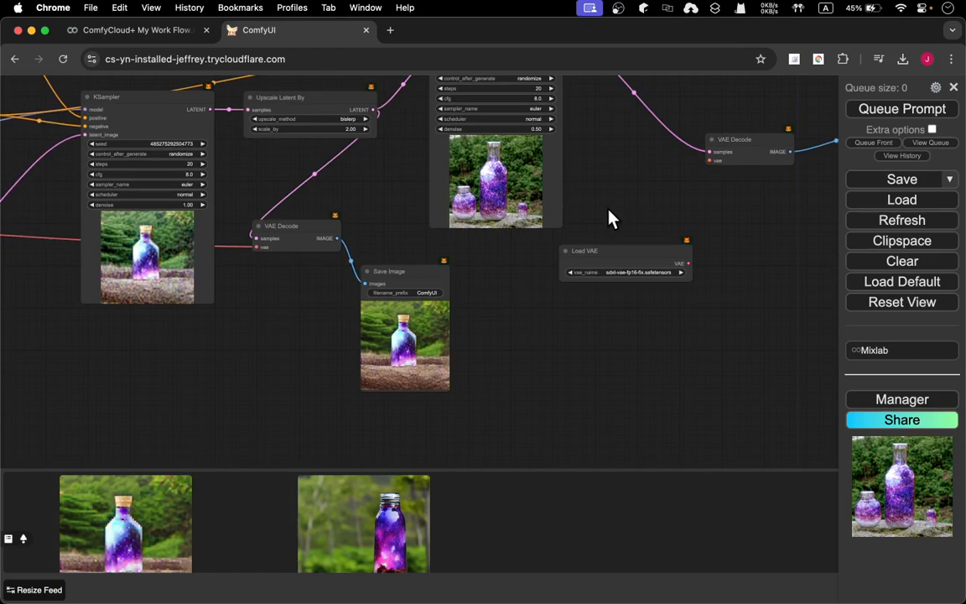
- Add a Reroute node fed by the checkpoint loader's VAE output, placed below and beyond the Empty Latent Image node
{"action": "scroll", "coordinate": [640, 211], "scroll_direction": "down", "scroll_amount": 5}
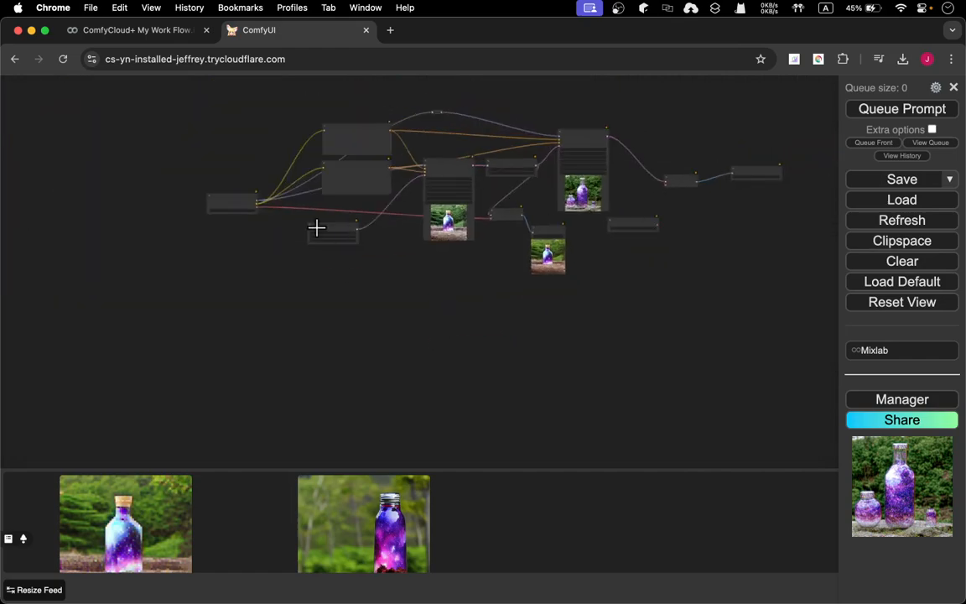
{"action": "scroll", "coordinate": [317, 224], "scroll_direction": "up", "scroll_amount": 10}
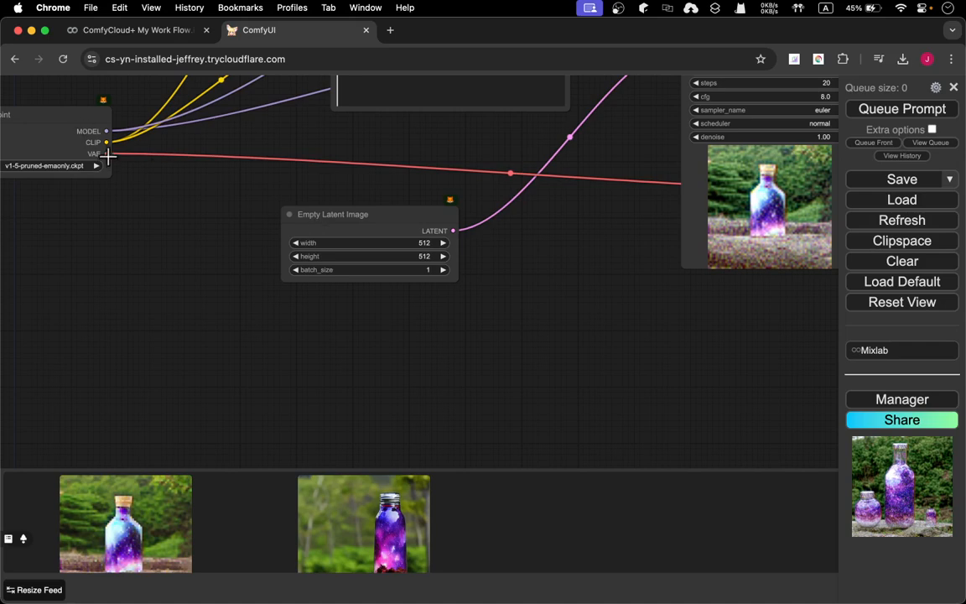
{"action": "left_click_drag", "start_coordinate": [106, 154], "coordinate": [631, 319]}
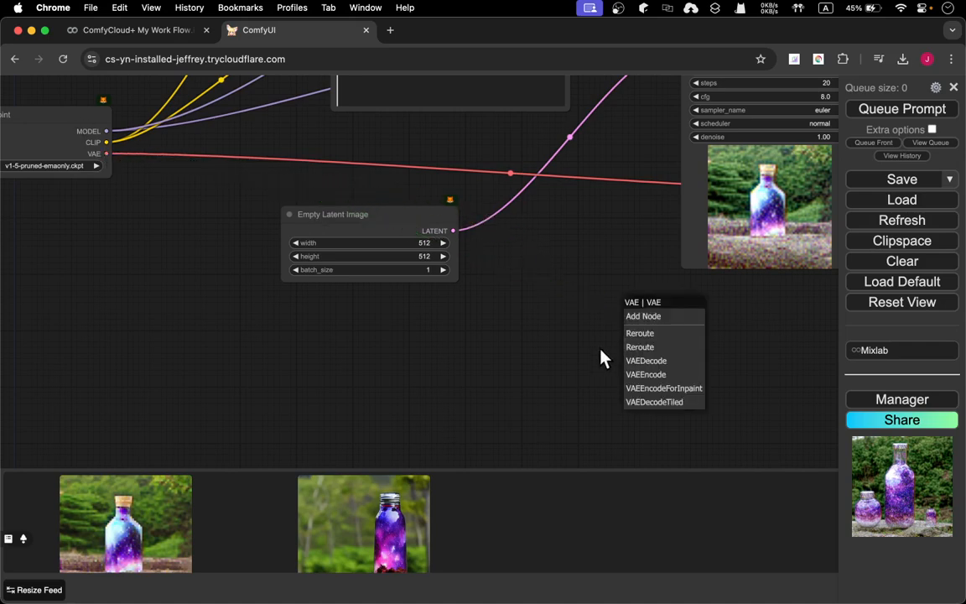
{"action": "left_click", "coordinate": [684, 332]}
- Extend the VAE link from the first reroute to another Reroute node placed just above Load VAE
{"action": "left_click_drag", "start_coordinate": [750, 331], "coordinate": [293, 394]}
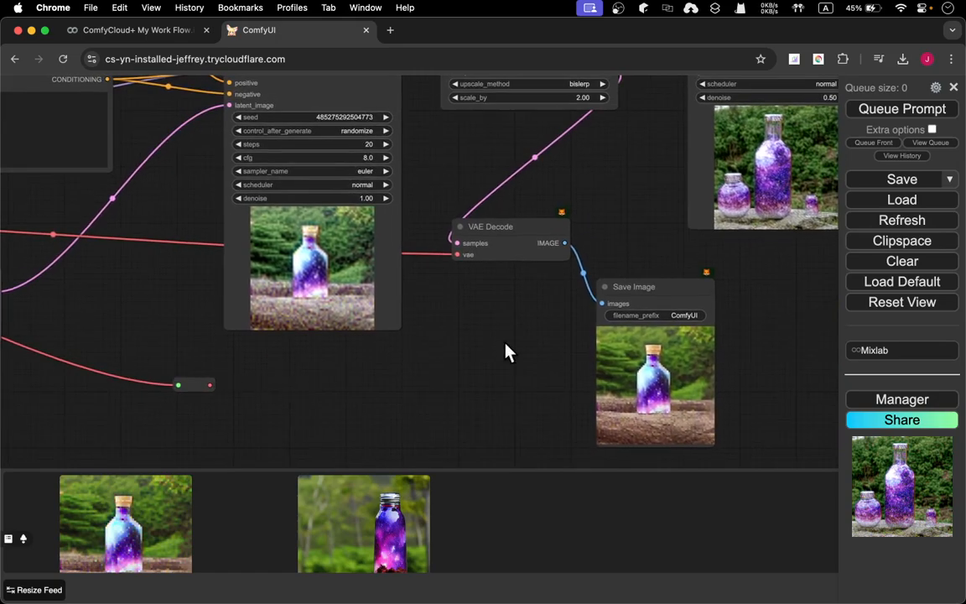
{"action": "left_click_drag", "start_coordinate": [509, 351], "coordinate": [415, 349]}
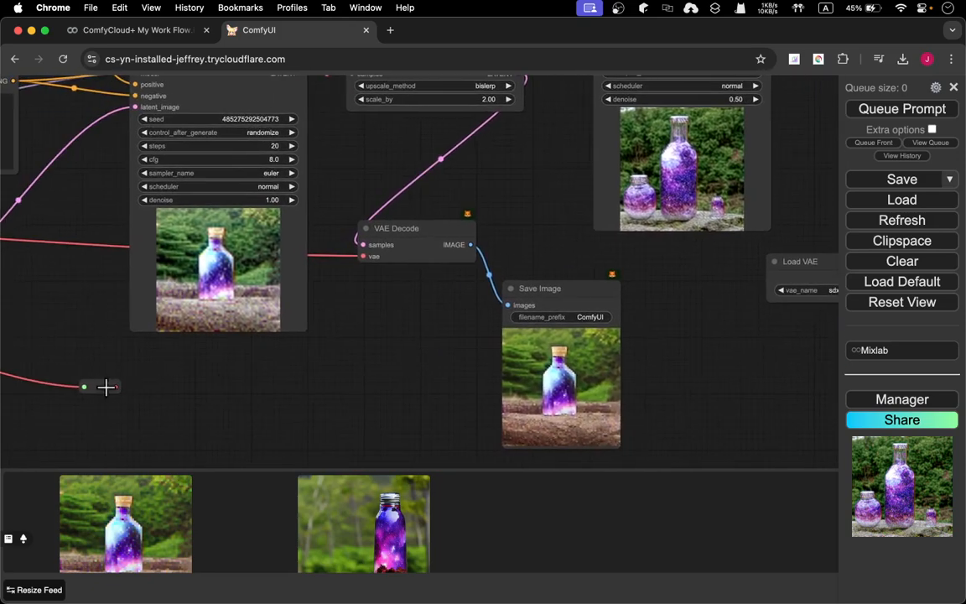
{"action": "left_click_drag", "start_coordinate": [117, 387], "coordinate": [810, 241]}
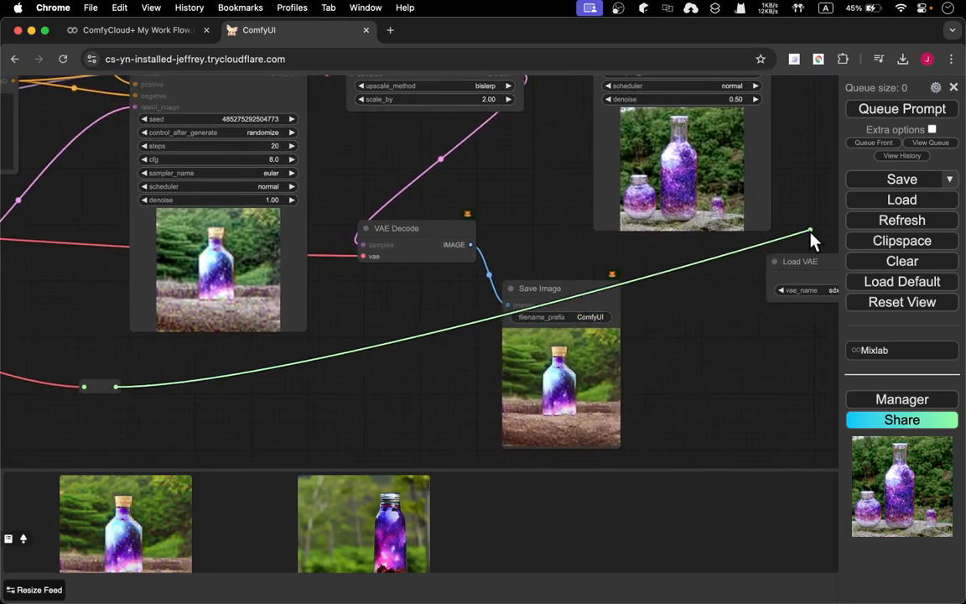
{"action": "left_click", "coordinate": [843, 269]}
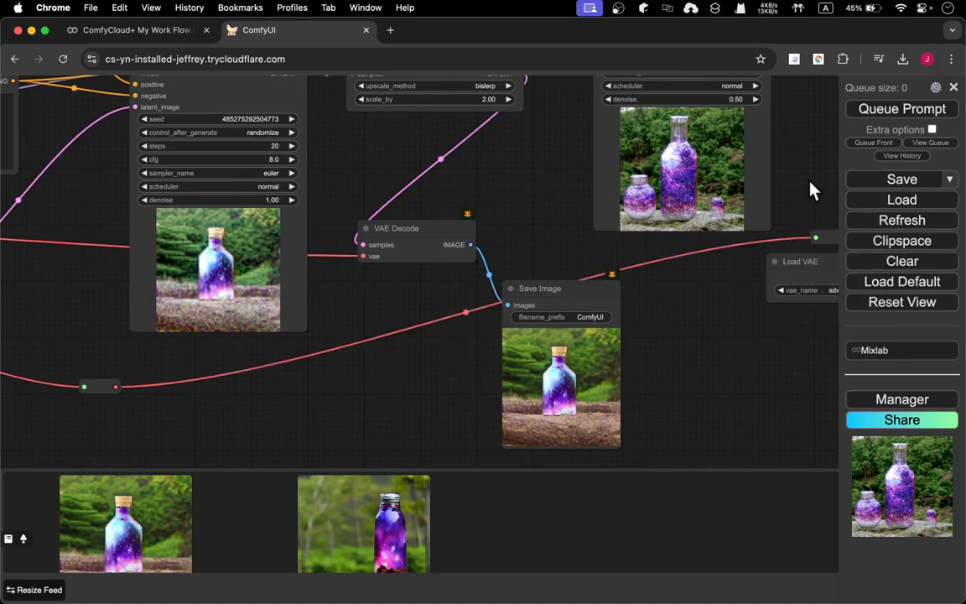
- Connect the reroute above Load VAE to the second VAE Decode's vae input and queue the prompt
{"action": "left_click_drag", "start_coordinate": [811, 191], "coordinate": [476, 329]}
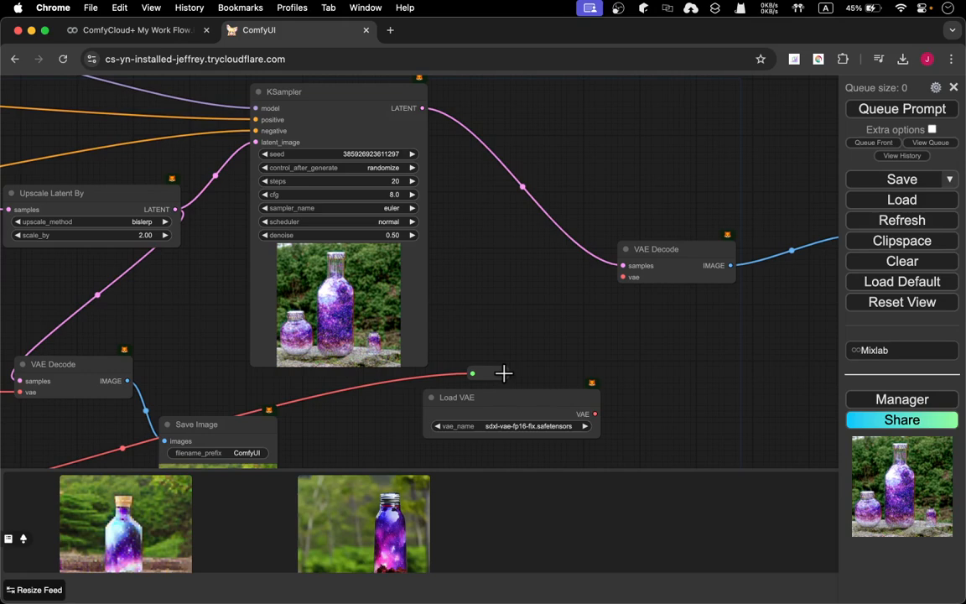
{"action": "left_click_drag", "start_coordinate": [503, 372], "coordinate": [623, 278]}
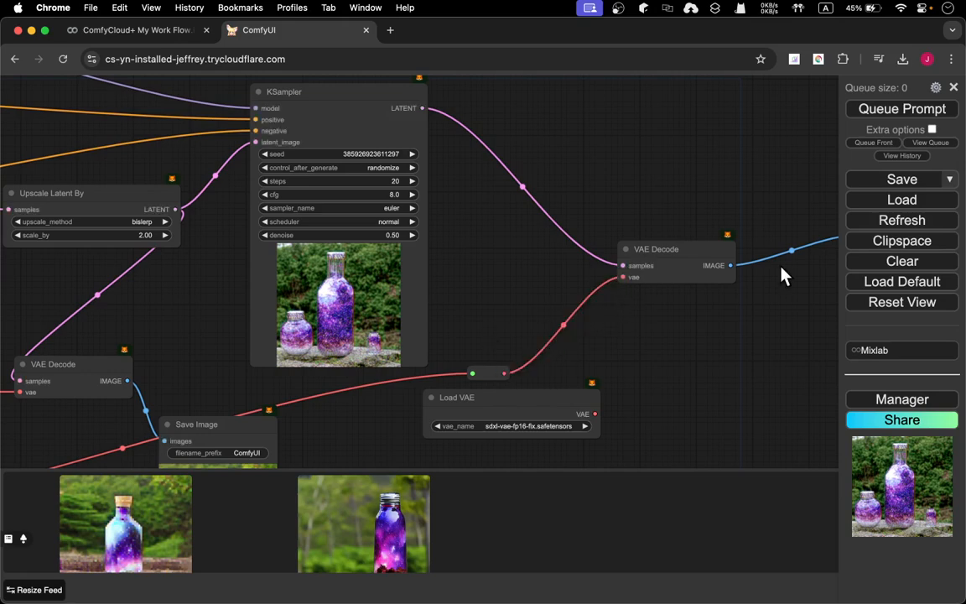
{"action": "left_click", "coordinate": [877, 114]}
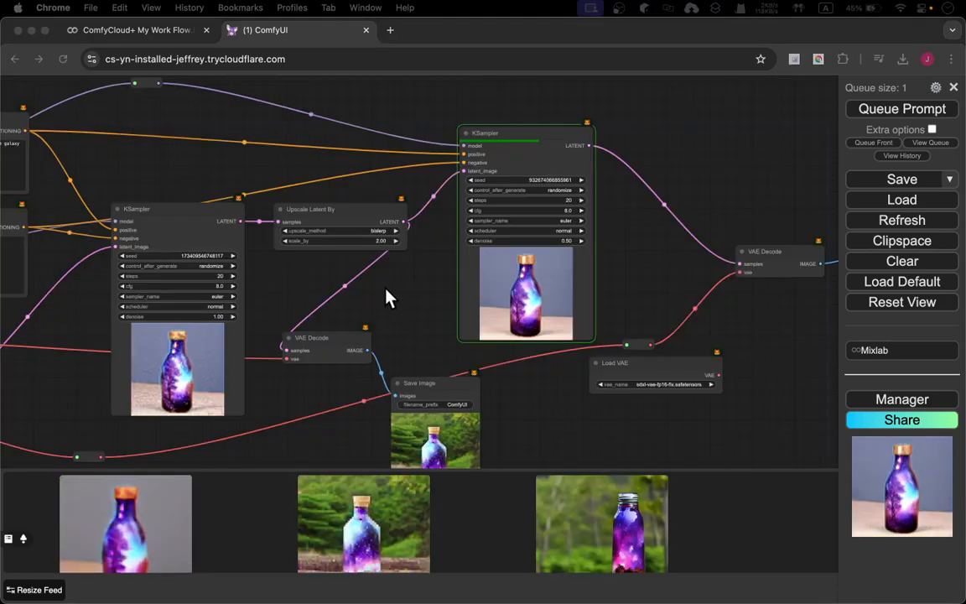
- Examine the first KSampler's preview up close and compare it with the second KSampler's preview and the saved image
{"action": "left_click", "coordinate": [380, 288]}
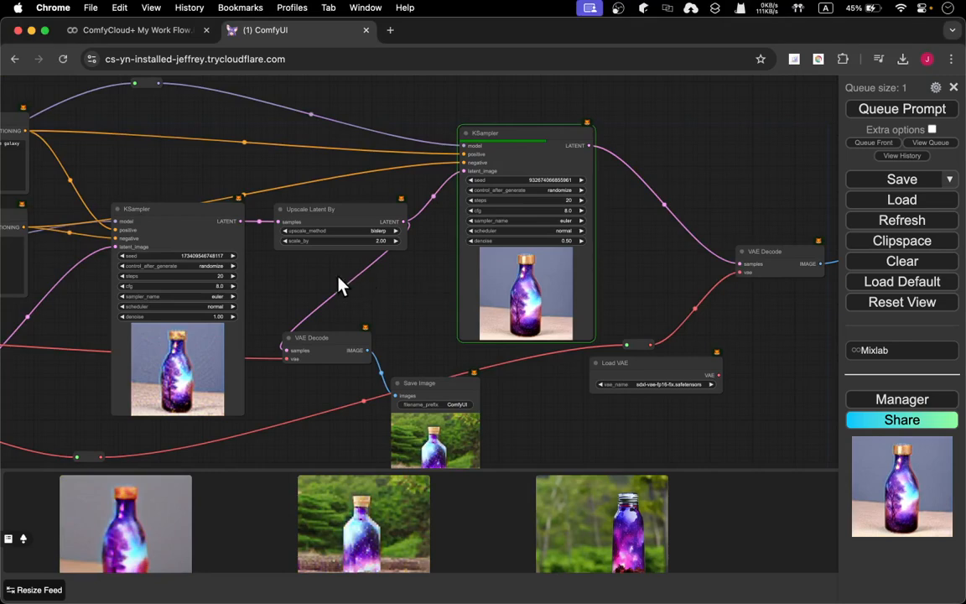
{"action": "left_click_drag", "start_coordinate": [288, 286], "coordinate": [487, 226]}
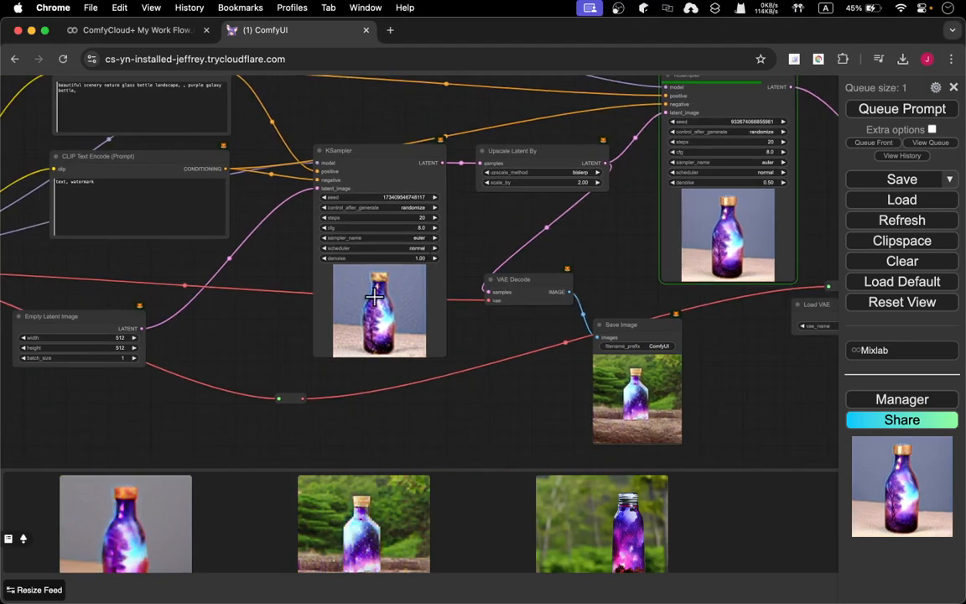
{"action": "scroll", "coordinate": [377, 302], "scroll_direction": "up", "scroll_amount": 5}
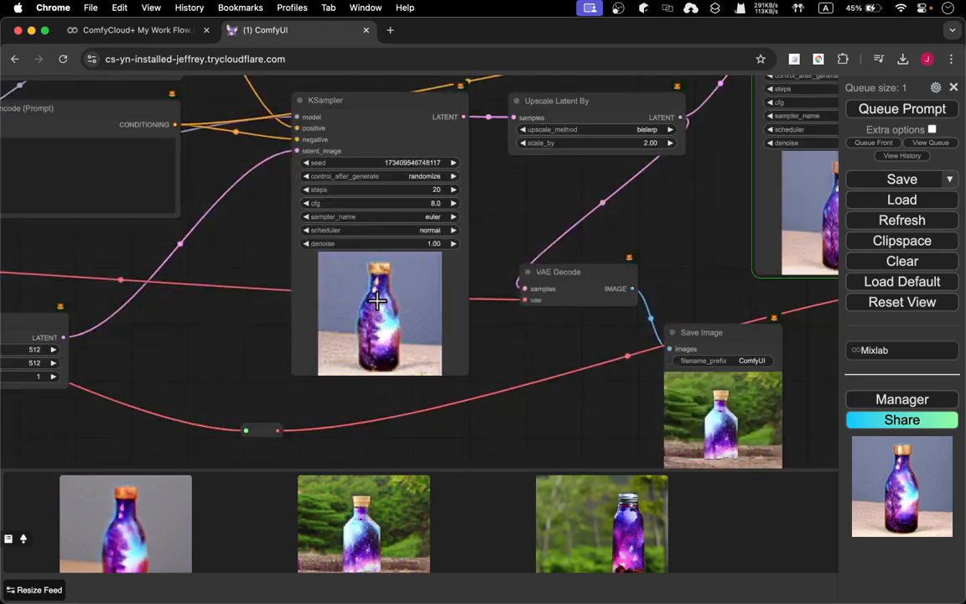
{"action": "left_click_drag", "start_coordinate": [653, 203], "coordinate": [662, 142]}
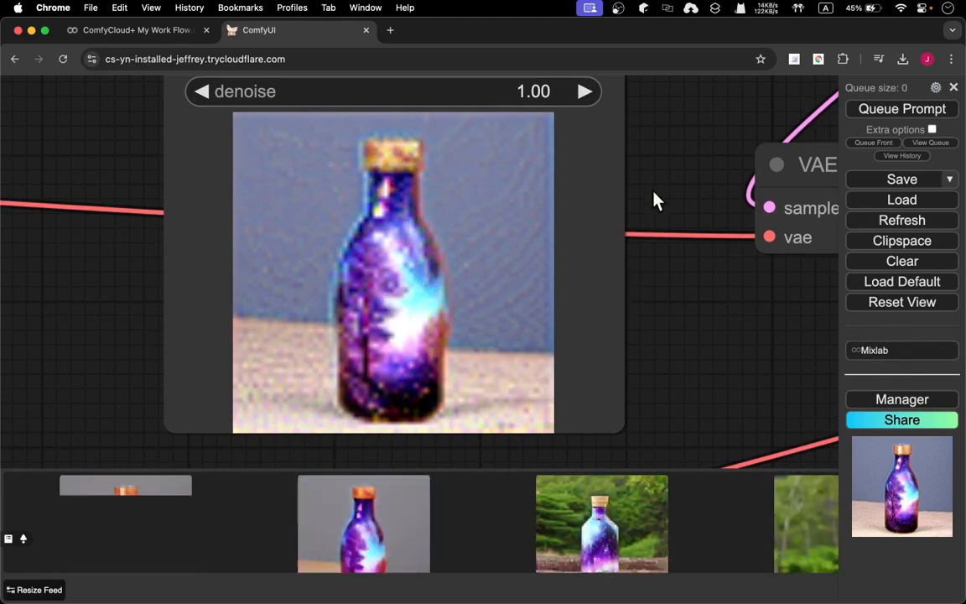
{"action": "scroll", "coordinate": [653, 199], "scroll_direction": "down", "scroll_amount": 5}
{"action": "scroll", "coordinate": [653, 198], "scroll_direction": "up", "scroll_amount": 4}
{"action": "scroll", "coordinate": [653, 198], "scroll_direction": "down", "scroll_amount": 1}
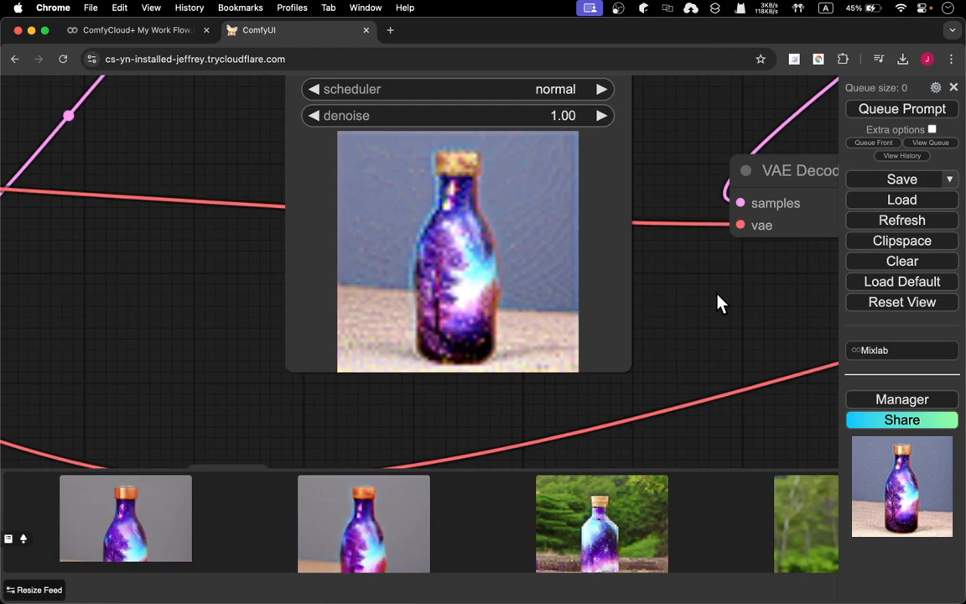
{"action": "left_click_drag", "start_coordinate": [718, 301], "coordinate": [405, 339]}
{"action": "scroll", "coordinate": [405, 339], "scroll_direction": "down", "scroll_amount": 2}
{"action": "scroll", "coordinate": [405, 338], "scroll_direction": "down", "scroll_amount": 2}
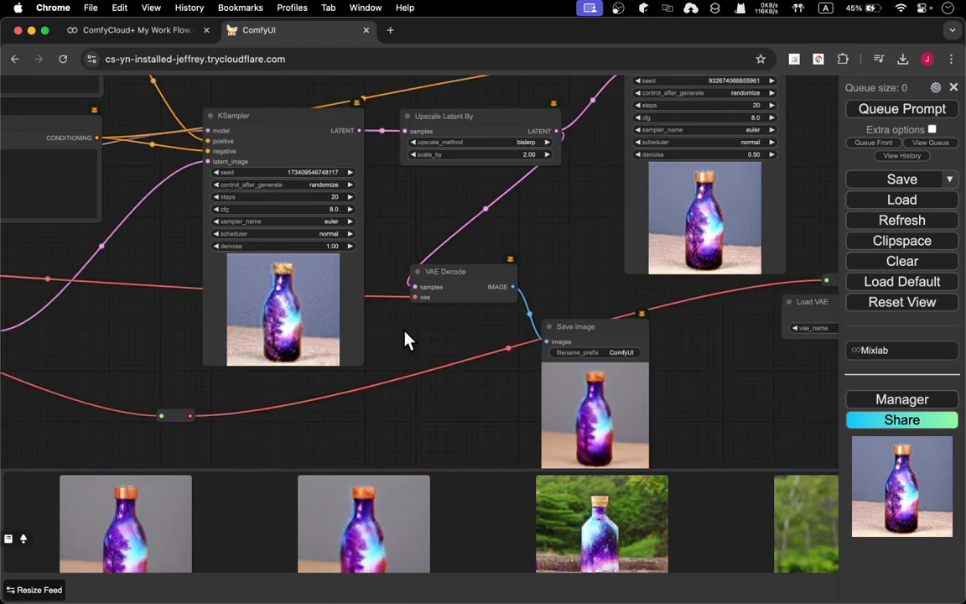
- Open the newest generated images from the image feed at full size and compare the refined bottle with the first-pass bottle
{"action": "left_click_drag", "start_coordinate": [554, 226], "coordinate": [367, 254]}
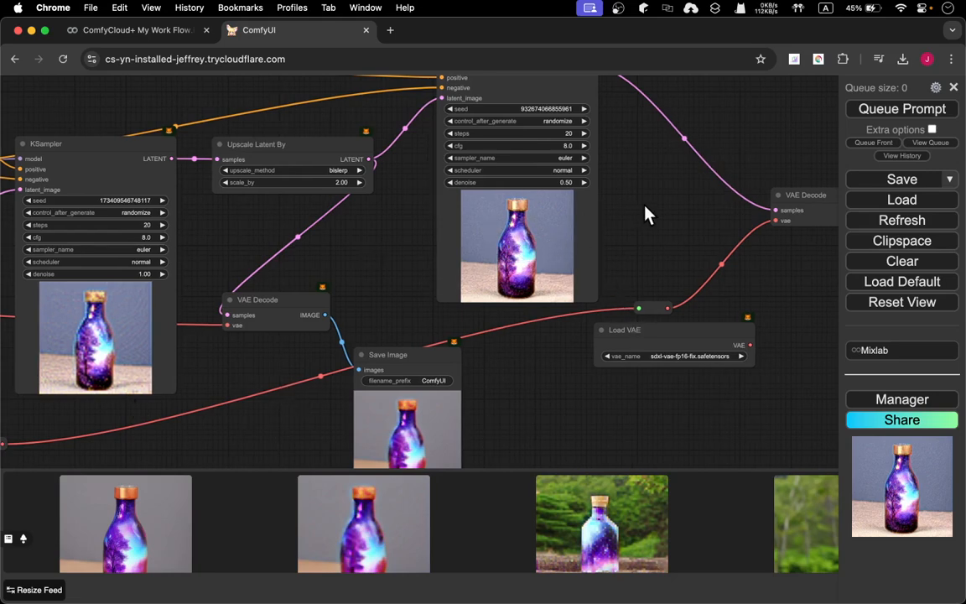
{"action": "scroll", "coordinate": [645, 214], "scroll_direction": "down", "scroll_amount": 6}
{"action": "left_click_drag", "start_coordinate": [629, 214], "coordinate": [421, 252]}
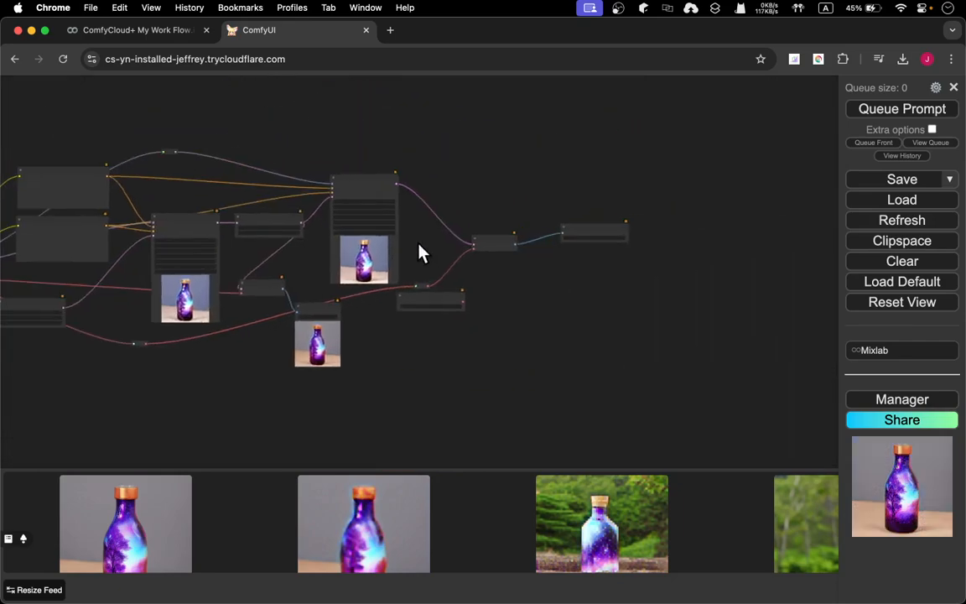
{"action": "scroll", "coordinate": [421, 253], "scroll_direction": "up", "scroll_amount": 8}
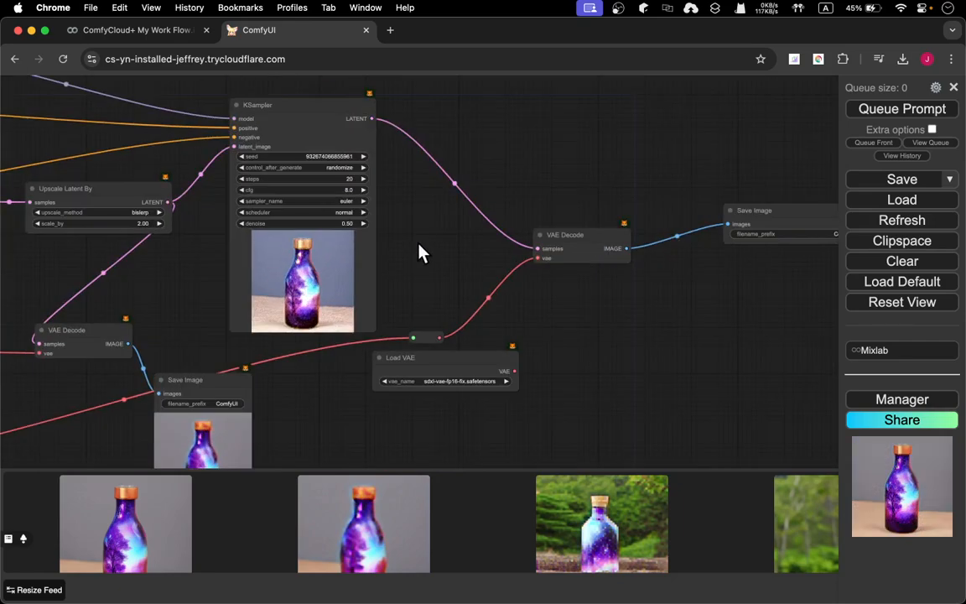
{"action": "left_click", "coordinate": [161, 520]}
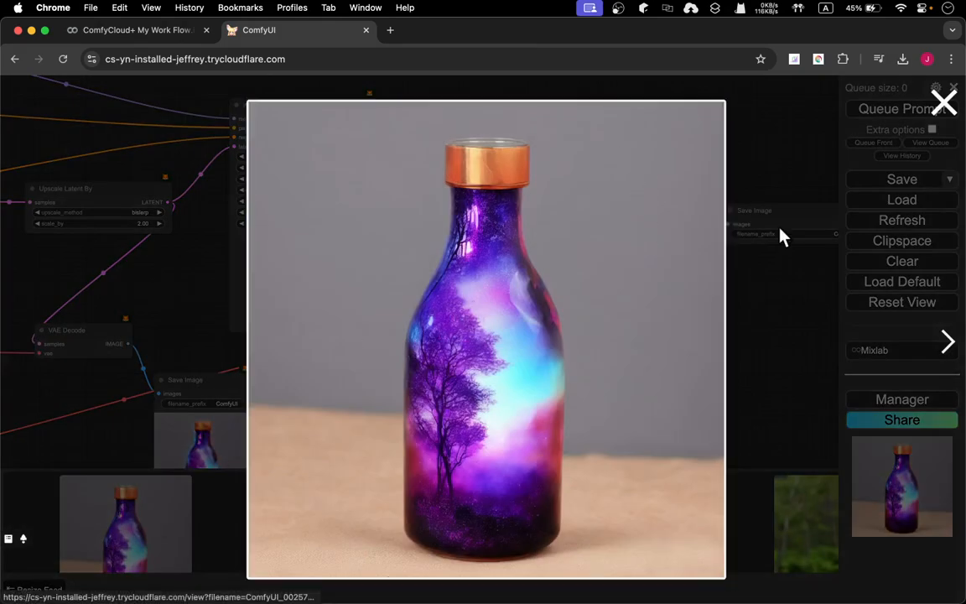
{"action": "left_click", "coordinate": [948, 342]}
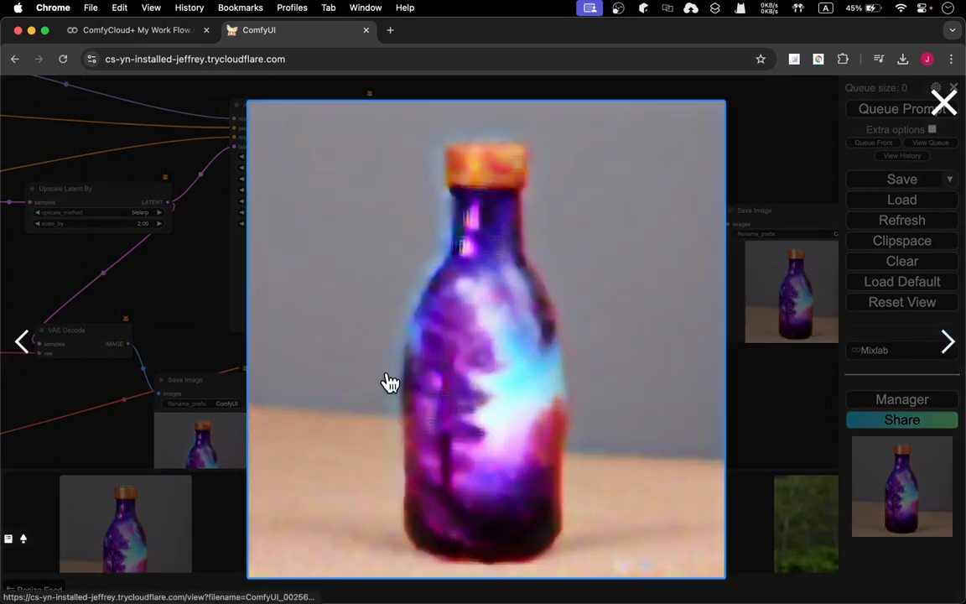
{"action": "left_click", "coordinate": [24, 341]}
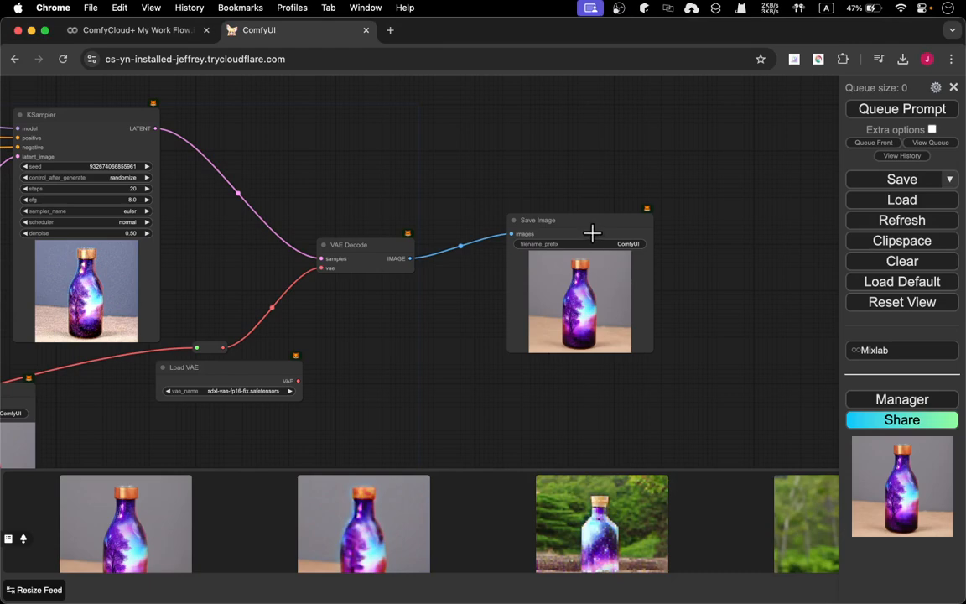
- Arrange the two Save Image nodes beside each other below the VAE Decode nodes and enlarge both image previews to a similar size
{"action": "left_click_drag", "start_coordinate": [589, 229], "coordinate": [117, 345]}
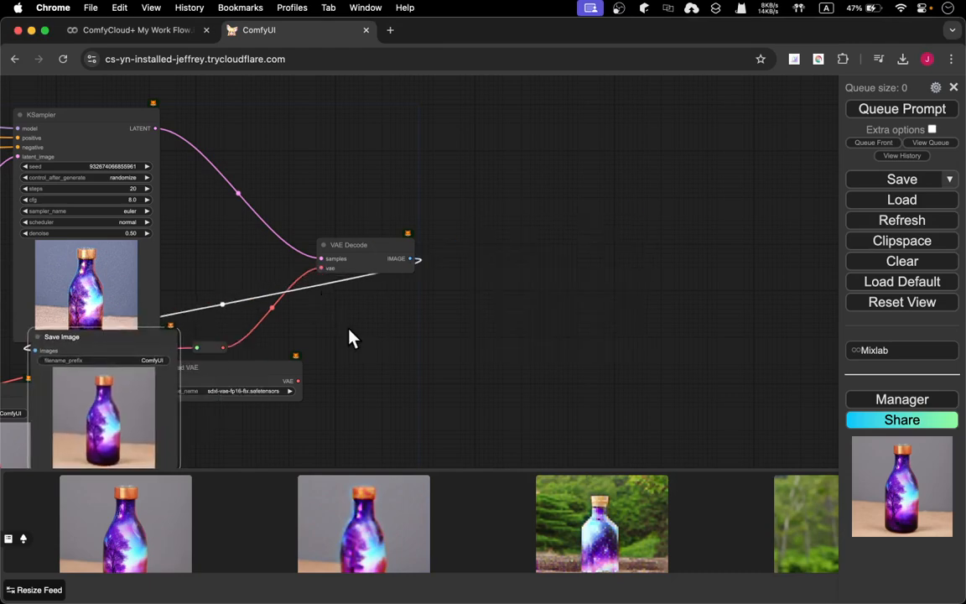
{"action": "left_click_drag", "start_coordinate": [352, 335], "coordinate": [680, 184]}
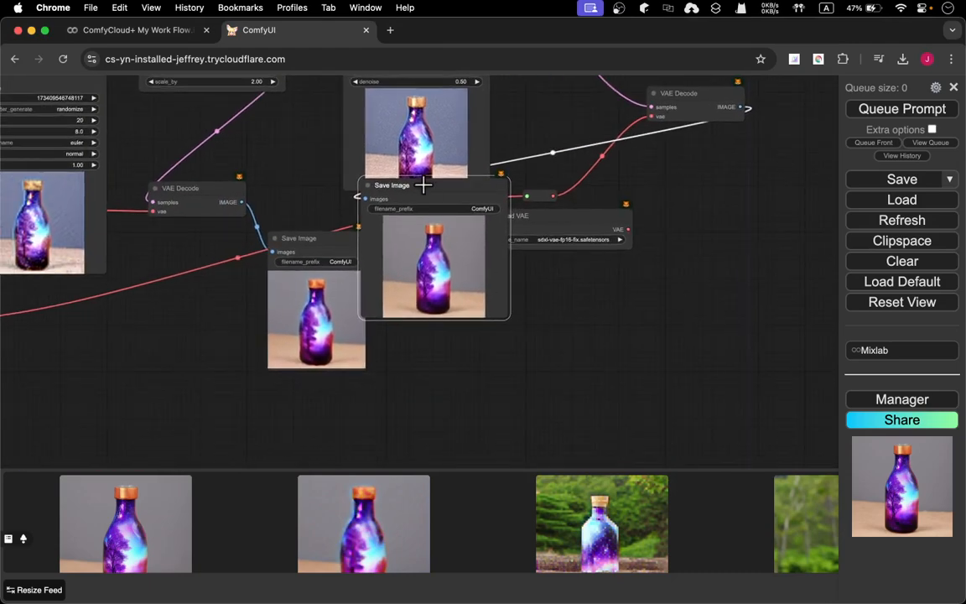
{"action": "left_click_drag", "start_coordinate": [426, 191], "coordinate": [445, 246]}
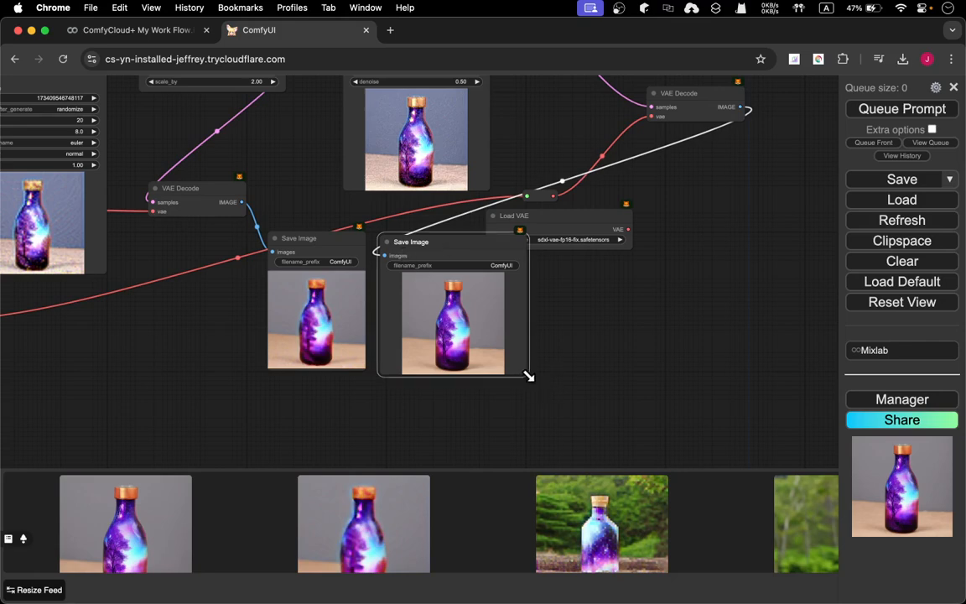
{"action": "left_click_drag", "start_coordinate": [528, 376], "coordinate": [752, 489]}
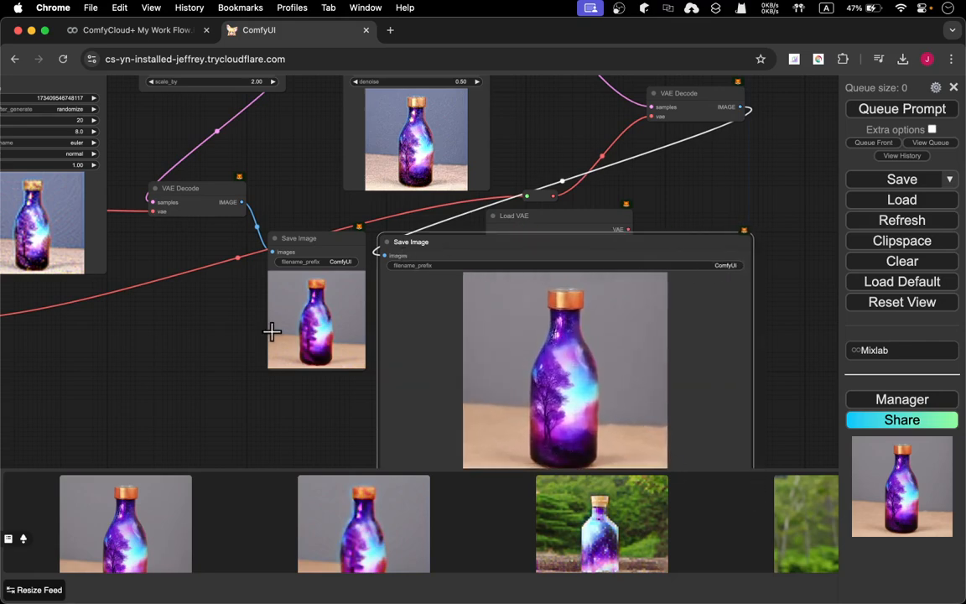
{"action": "left_click_drag", "start_coordinate": [280, 239], "coordinate": [144, 255]}
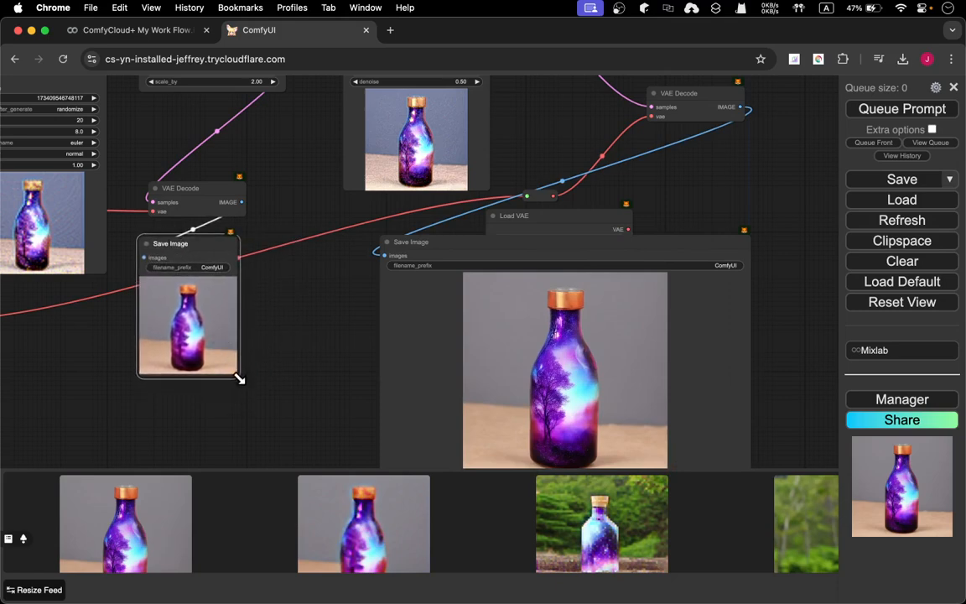
{"action": "left_click_drag", "start_coordinate": [239, 379], "coordinate": [491, 493]}
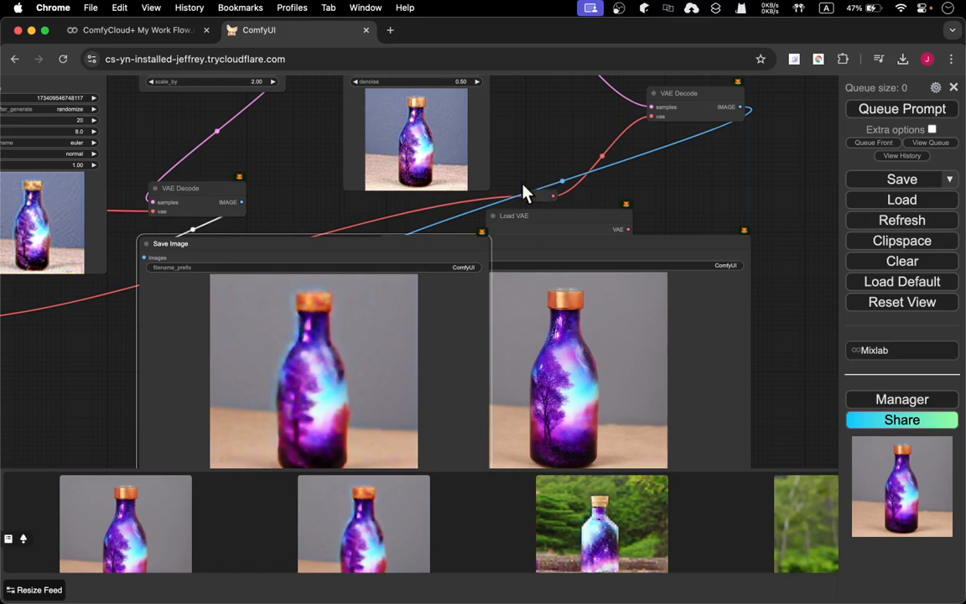
- Shift the second pass's Save Image node closer to the first-pass Save Image node and bring the first-pass node to the front
{"action": "left_click_drag", "start_coordinate": [543, 170], "coordinate": [500, 31]}
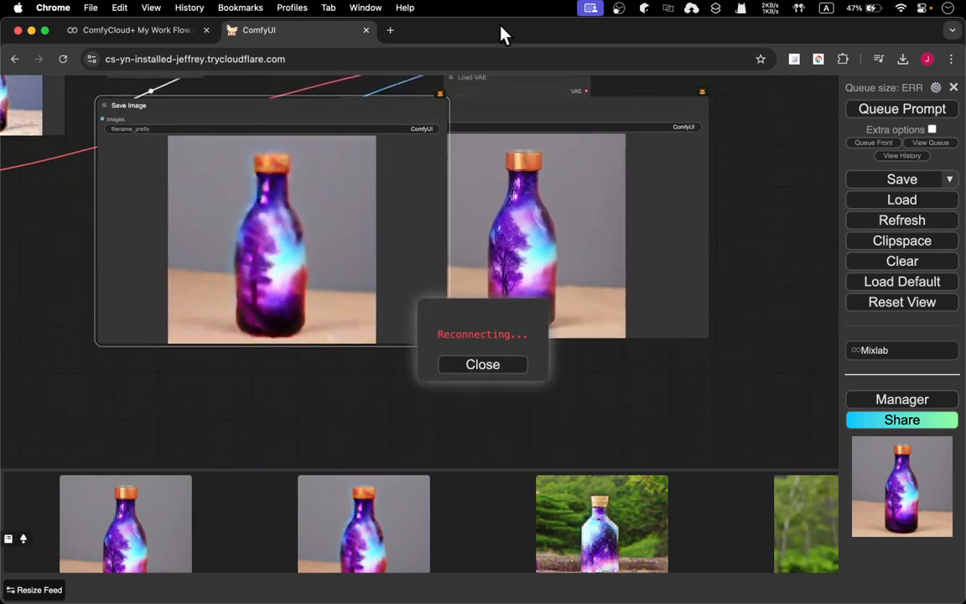
{"action": "scroll", "coordinate": [468, 174], "scroll_direction": "up", "scroll_amount": 5}
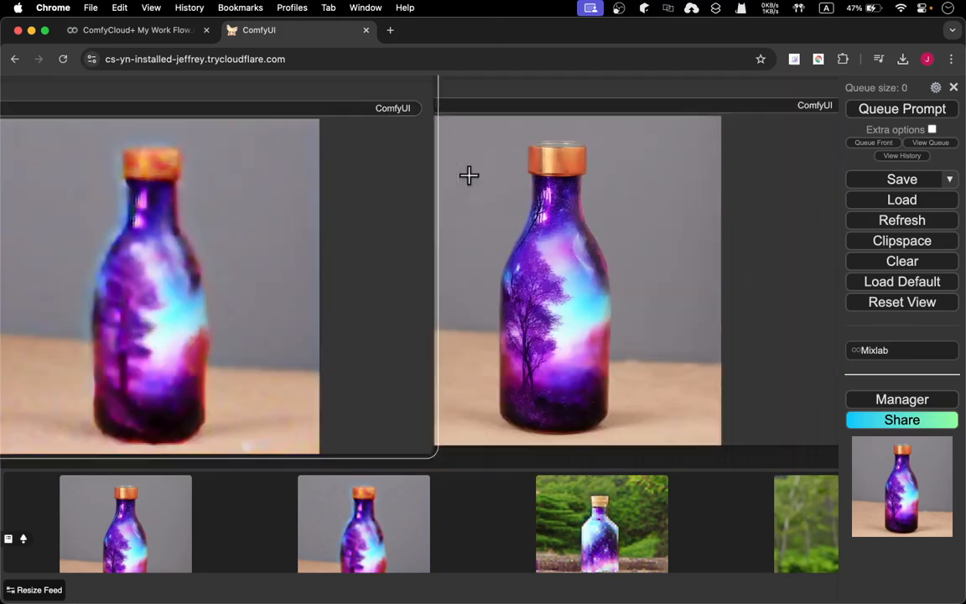
{"action": "scroll", "coordinate": [468, 175], "scroll_direction": "up", "scroll_amount": 2}
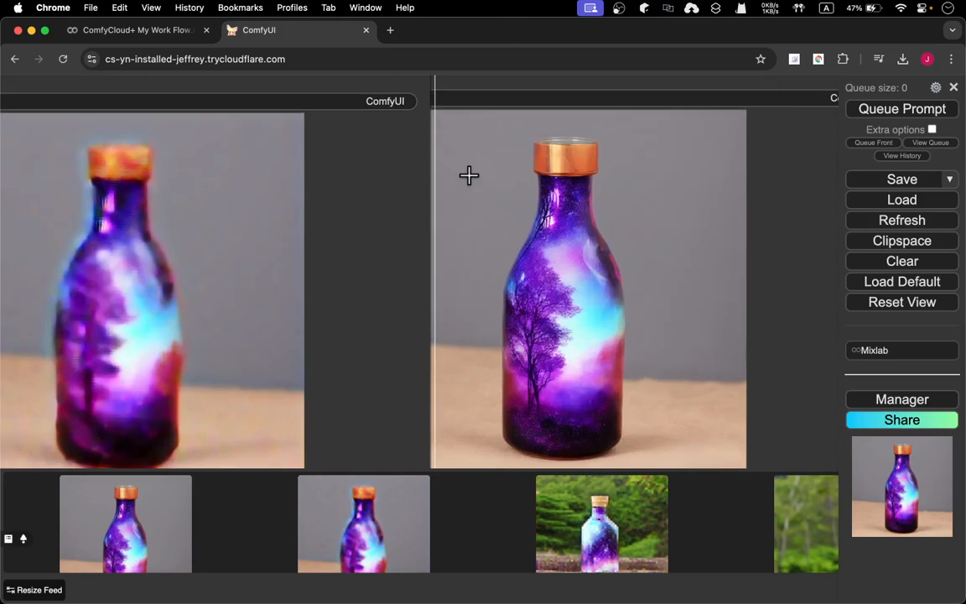
{"action": "left_click", "coordinate": [552, 296]}
{"action": "left_click_drag", "start_coordinate": [585, 296], "coordinate": [490, 298]}
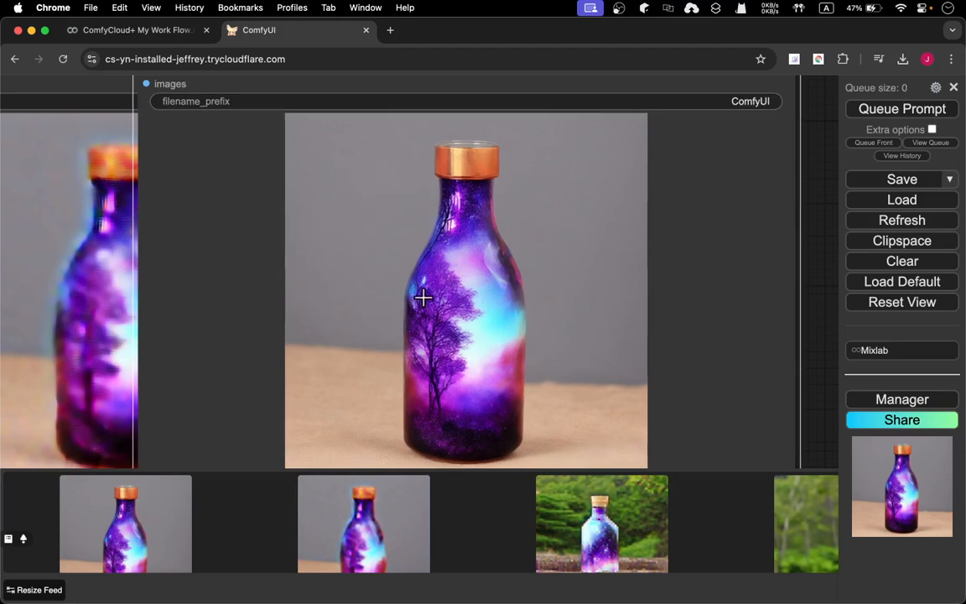
{"action": "left_click", "coordinate": [50, 303]}
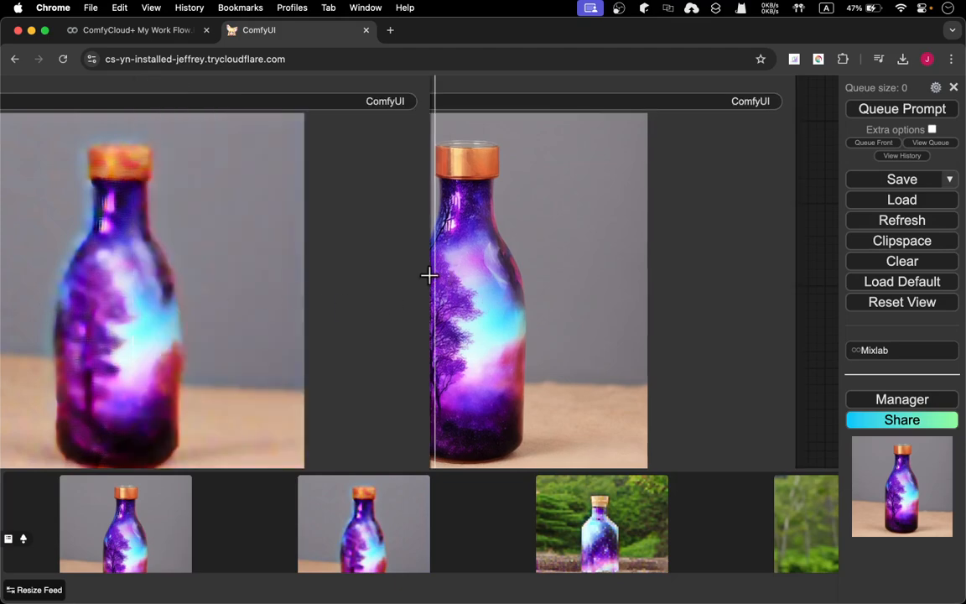
- Narrow the first-pass Save Image node to fit its preview and move it right up against the refined bottle image
{"action": "scroll", "coordinate": [421, 274], "scroll_direction": "down", "scroll_amount": 5}
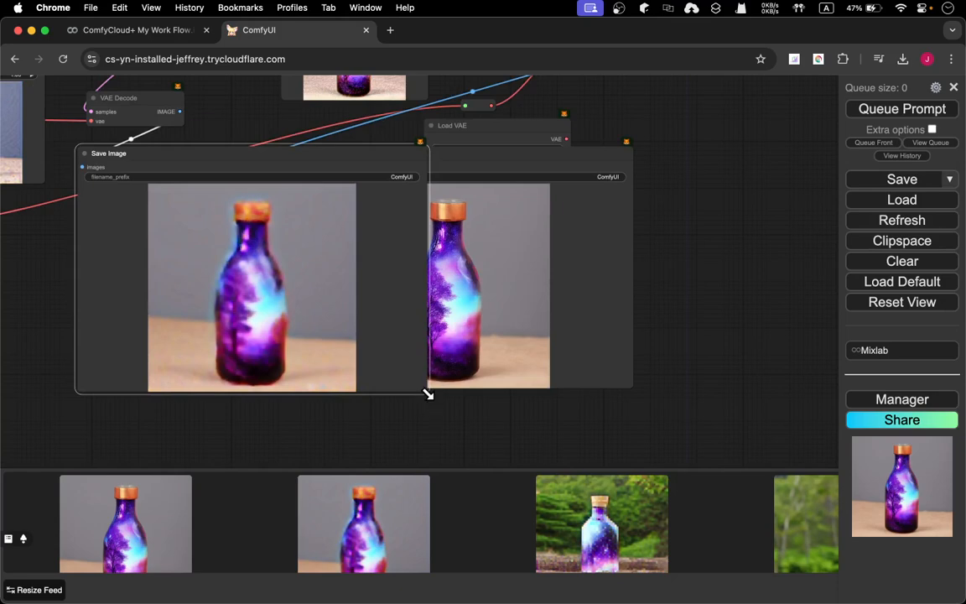
{"action": "left_click_drag", "start_coordinate": [428, 394], "coordinate": [293, 404]}
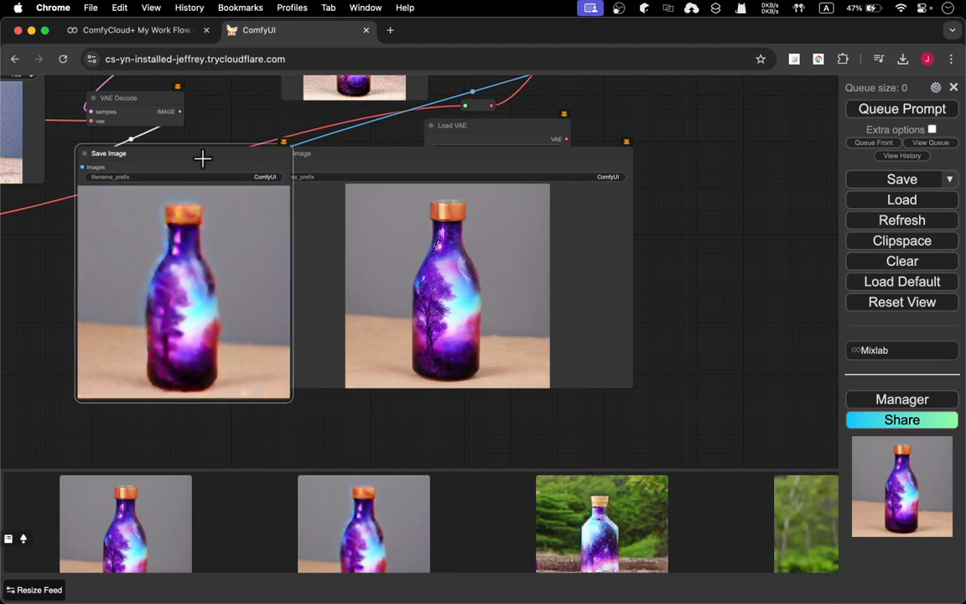
{"action": "left_click_drag", "start_coordinate": [202, 159], "coordinate": [318, 153]}
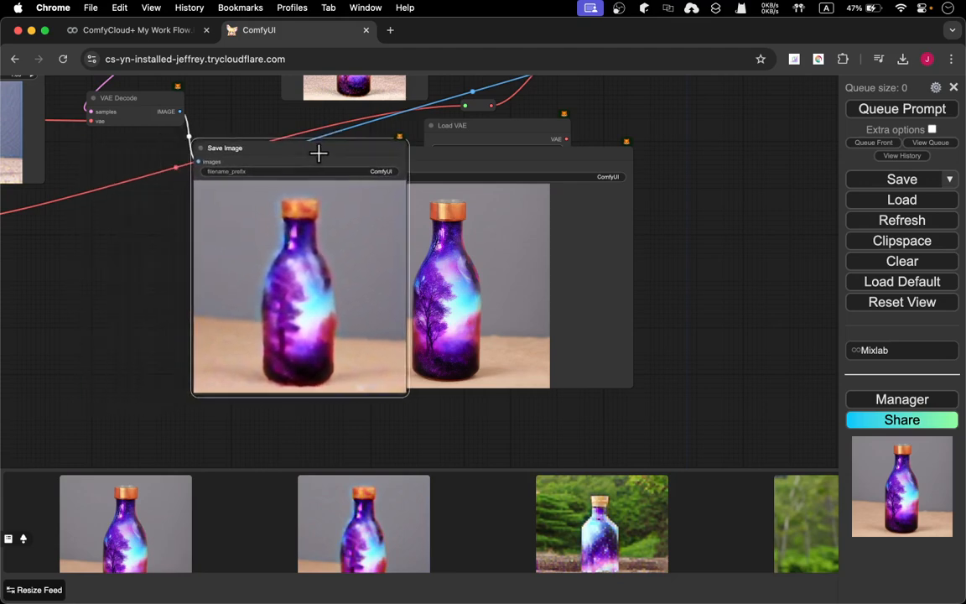
- Examine the two saved bottle images side by side and inspect the fine detail on the refined bottle's neck up close
{"action": "scroll", "coordinate": [323, 176], "scroll_direction": "down", "scroll_amount": 3}
{"action": "scroll", "coordinate": [323, 176], "scroll_direction": "up", "scroll_amount": 6}
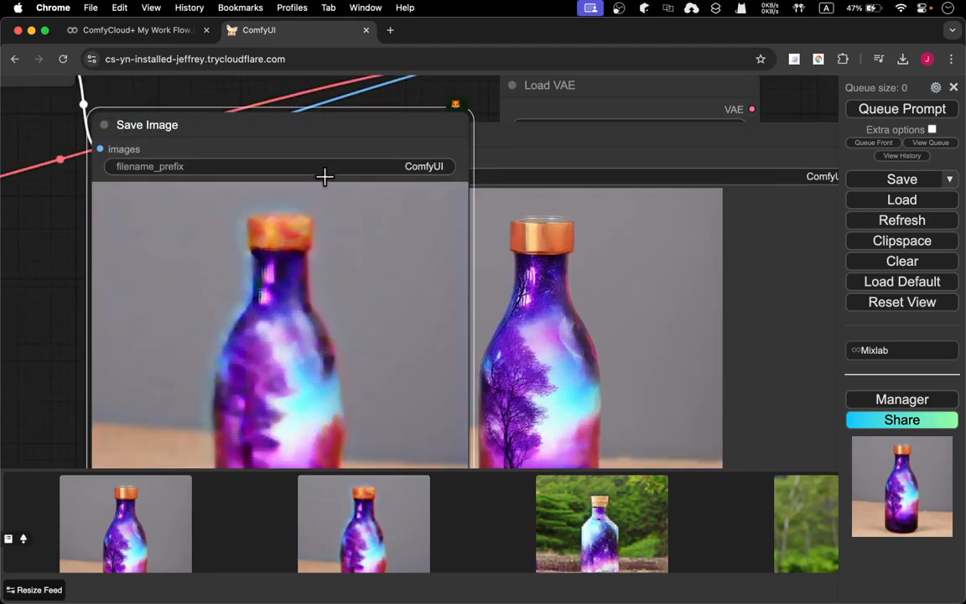
{"action": "left_click_drag", "start_coordinate": [67, 308], "coordinate": [69, 258]}
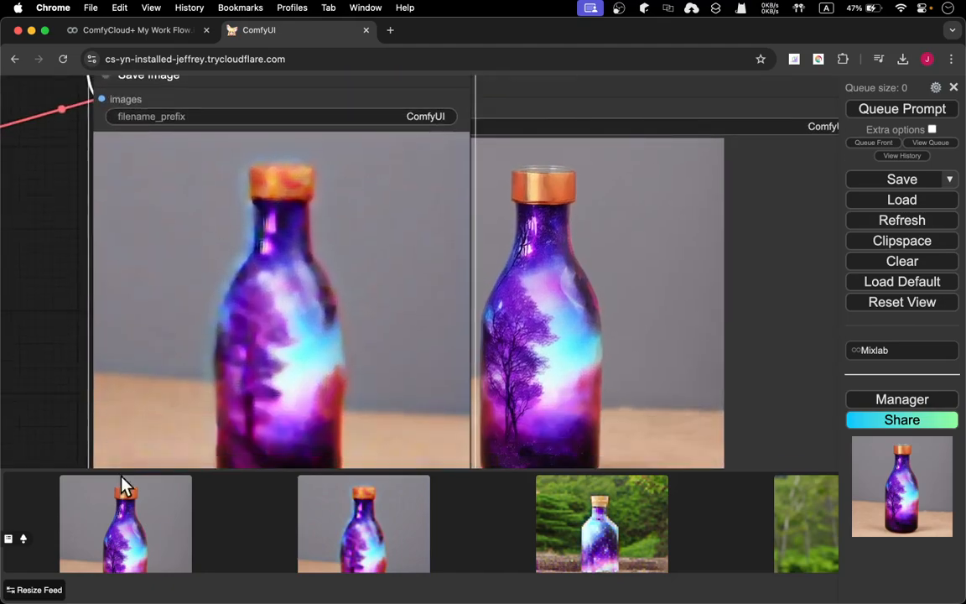
{"action": "left_click_drag", "start_coordinate": [76, 302], "coordinate": [63, 243]}
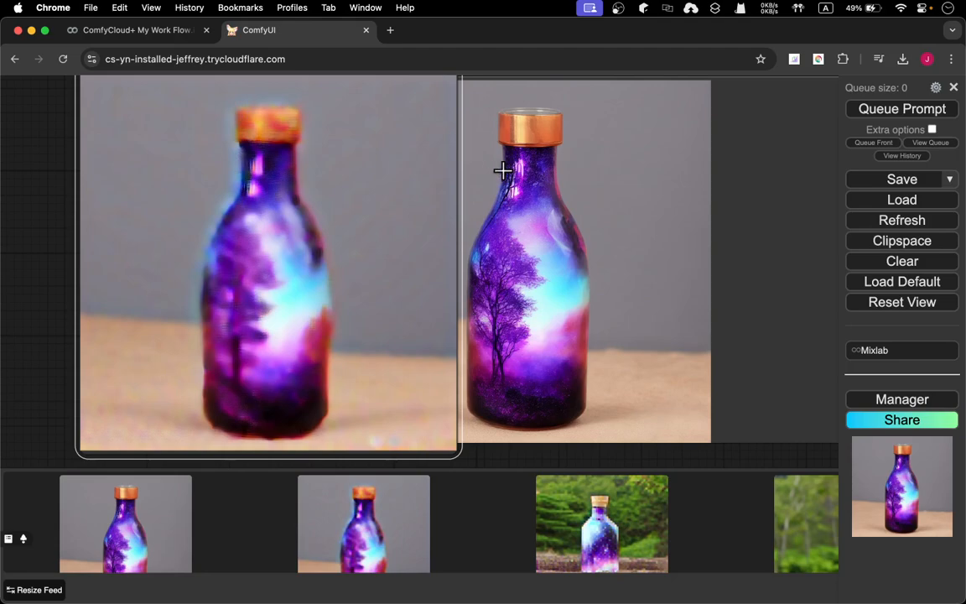
{"action": "scroll", "coordinate": [502, 169], "scroll_direction": "up", "scroll_amount": 3}
{"action": "scroll", "coordinate": [547, 172], "scroll_direction": "up", "scroll_amount": 3}
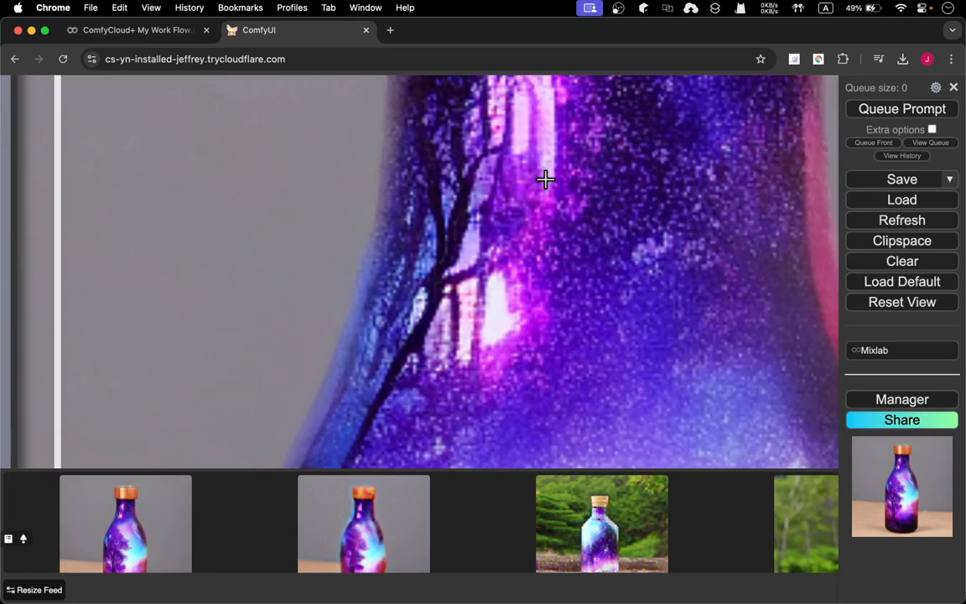
{"action": "scroll", "coordinate": [545, 178], "scroll_direction": "down", "scroll_amount": 3}
{"action": "scroll", "coordinate": [533, 239], "scroll_direction": "down", "scroll_amount": 5}
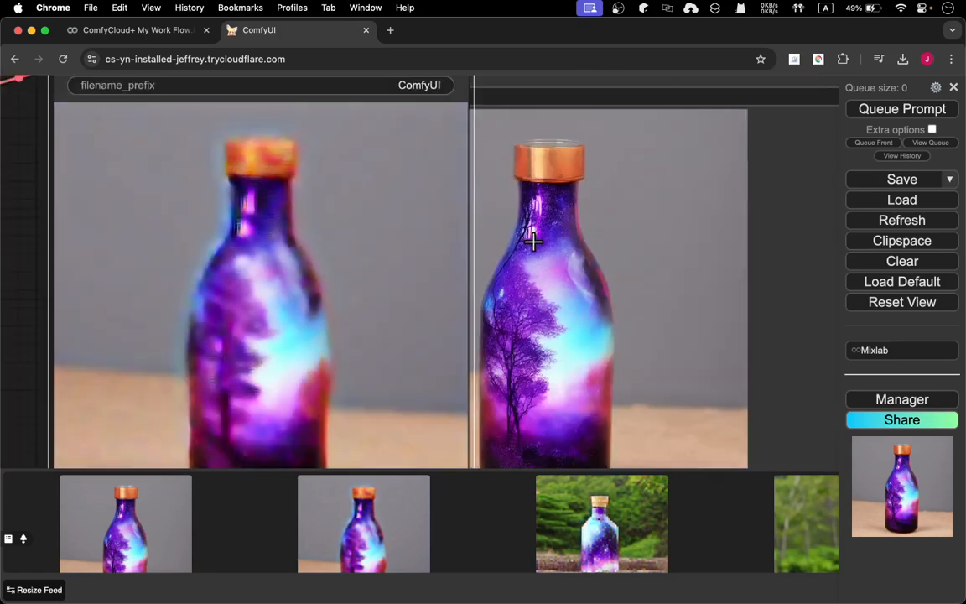
{"action": "scroll", "coordinate": [532, 242], "scroll_direction": "up", "scroll_amount": 3}
- Move the second pass's Save Image node farther from the first-pass node to clear its preview, and bring the first-pass node to the front
{"action": "left_click", "coordinate": [503, 225]}
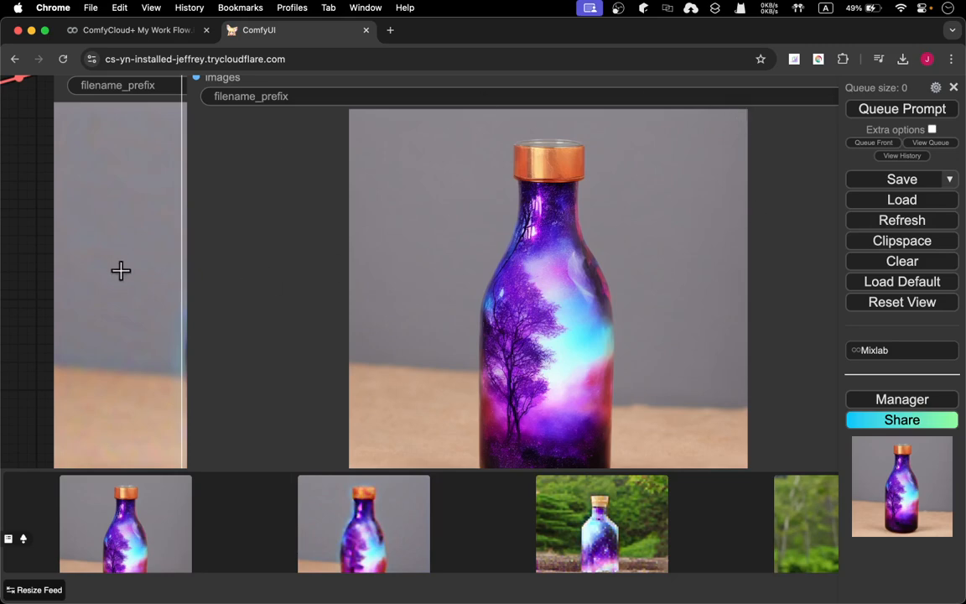
{"action": "left_click", "coordinate": [109, 244]}
{"action": "left_click_drag", "start_coordinate": [570, 263], "coordinate": [686, 259]}
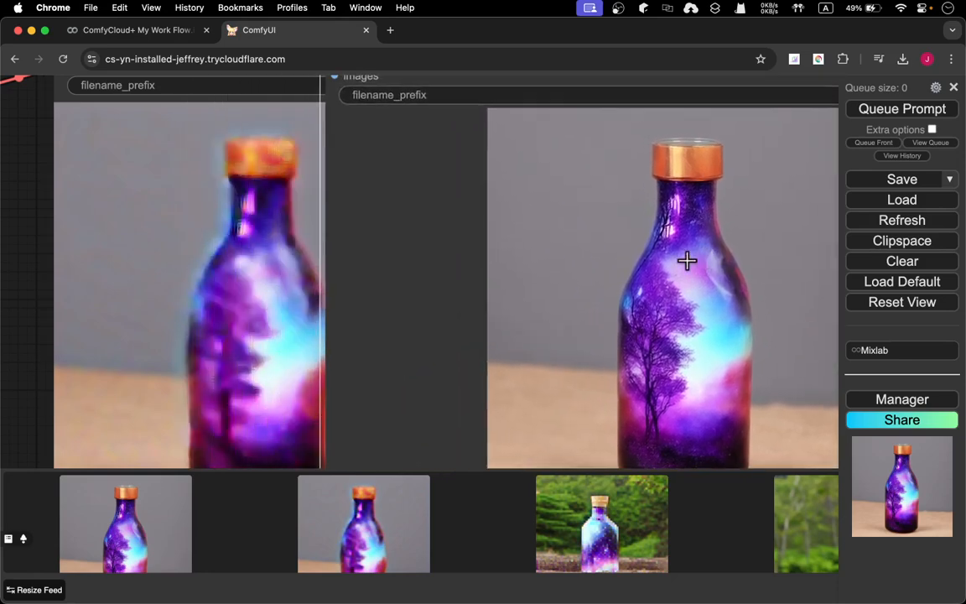
{"action": "left_click", "coordinate": [174, 220]}
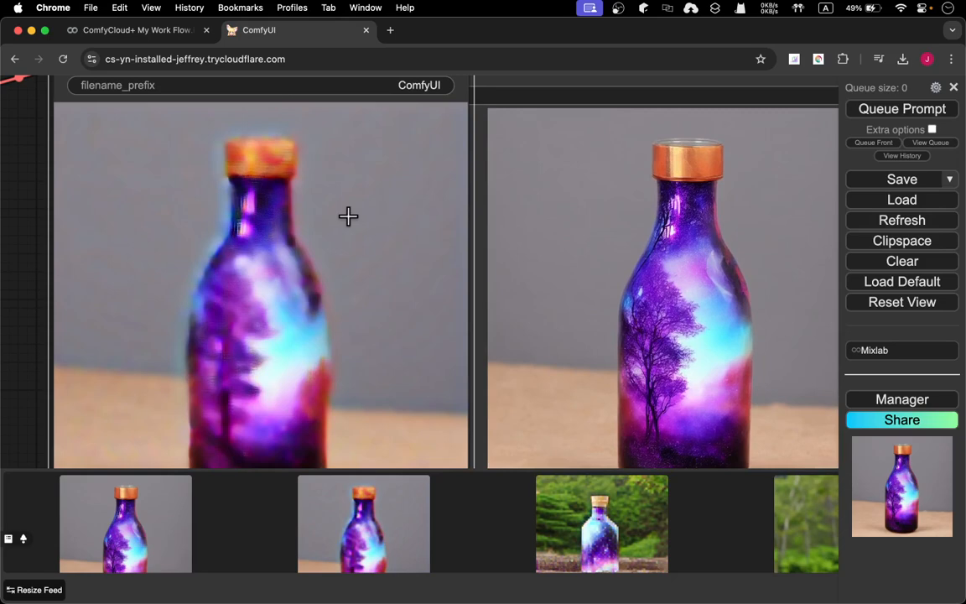